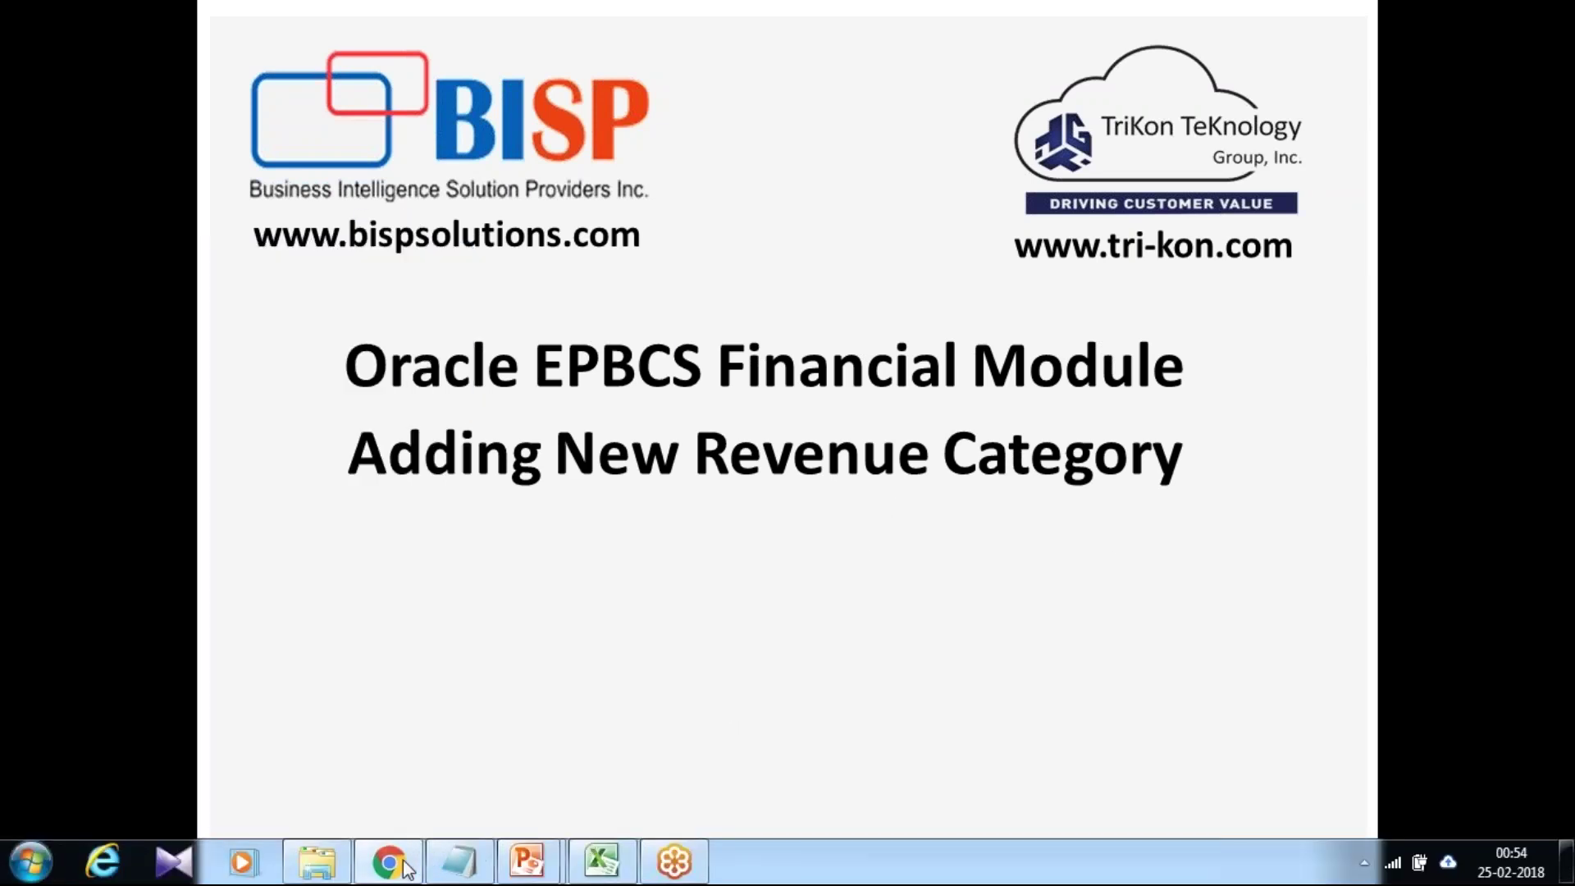
Switch from the PowerPoint title slide to the EPBCS home page in Chrome
left_click(555, 20)
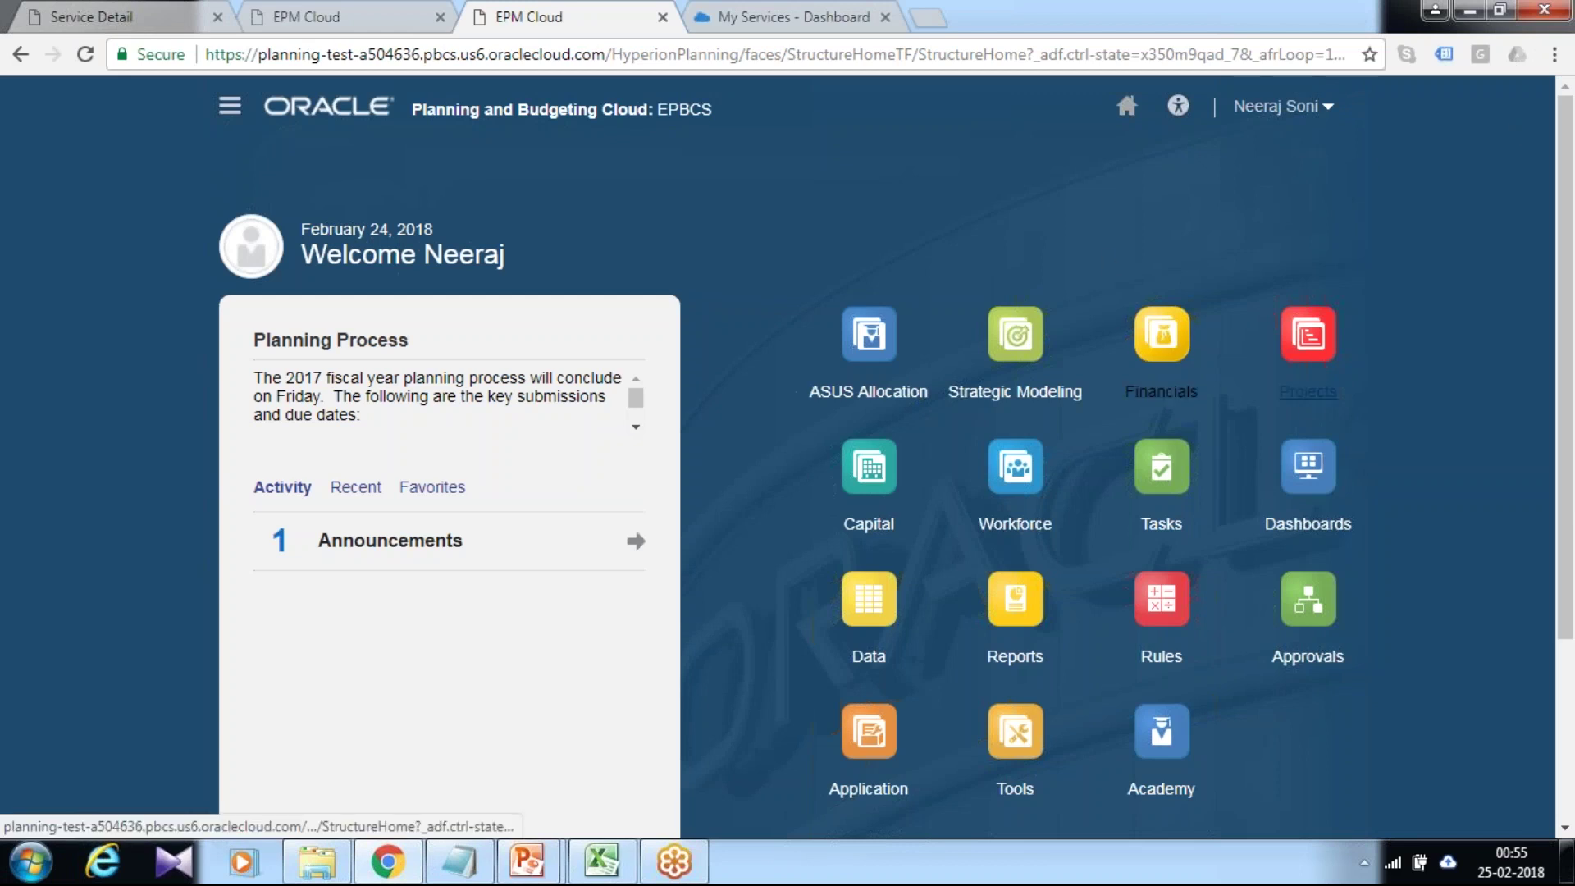
Open Financials > Revenue and maximize the Revenue by Category pie charts for FY16–FY17
left_click(1162, 392)
scroll(1165, 394, "down", 3)
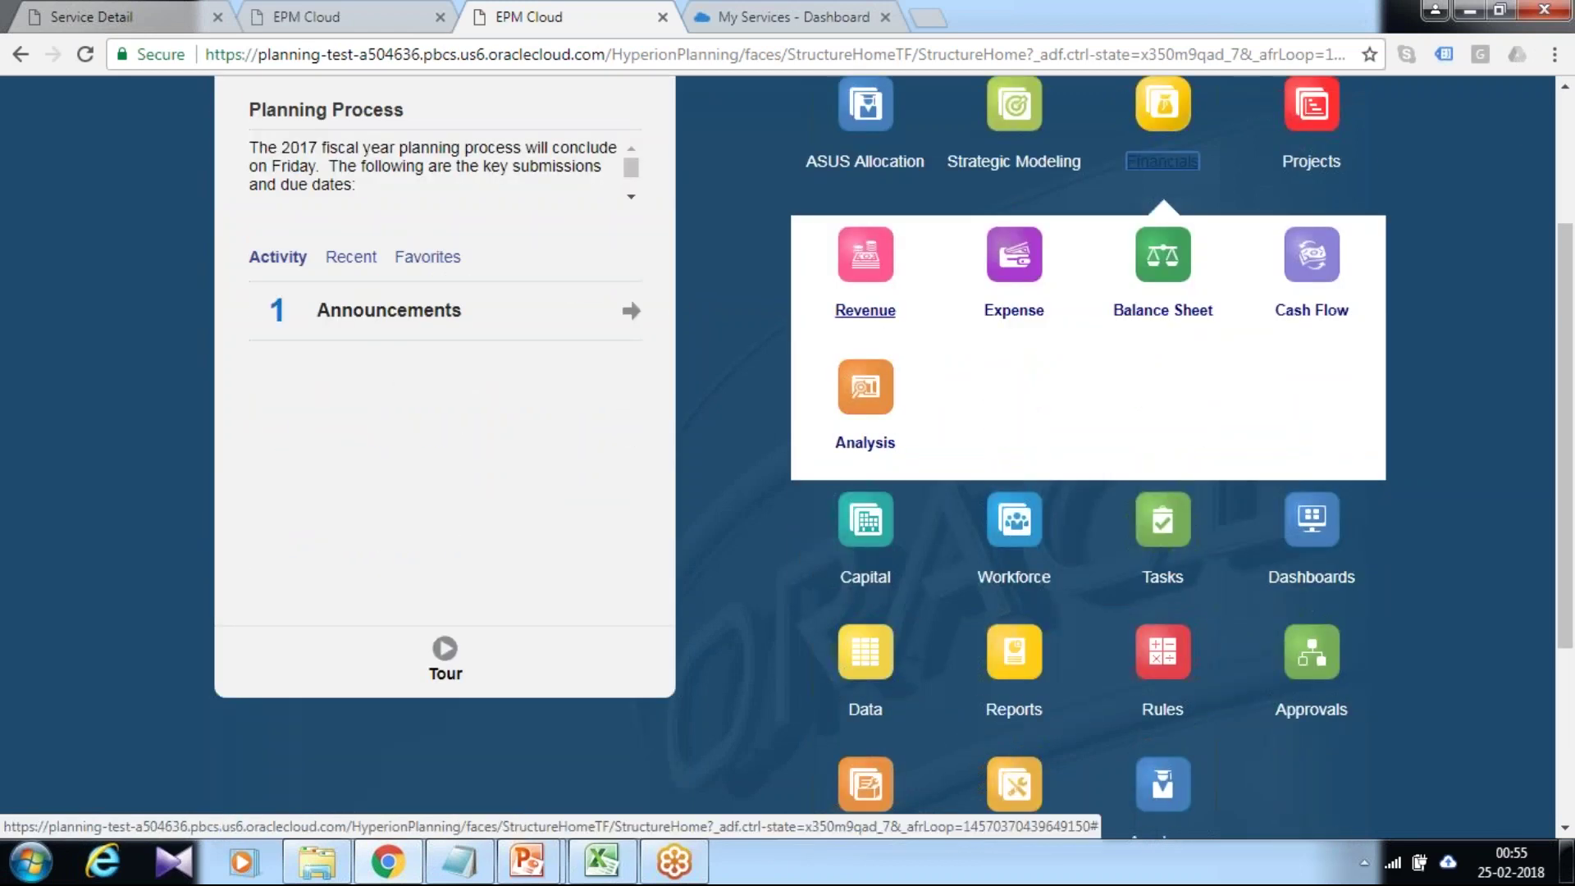
key("Return")
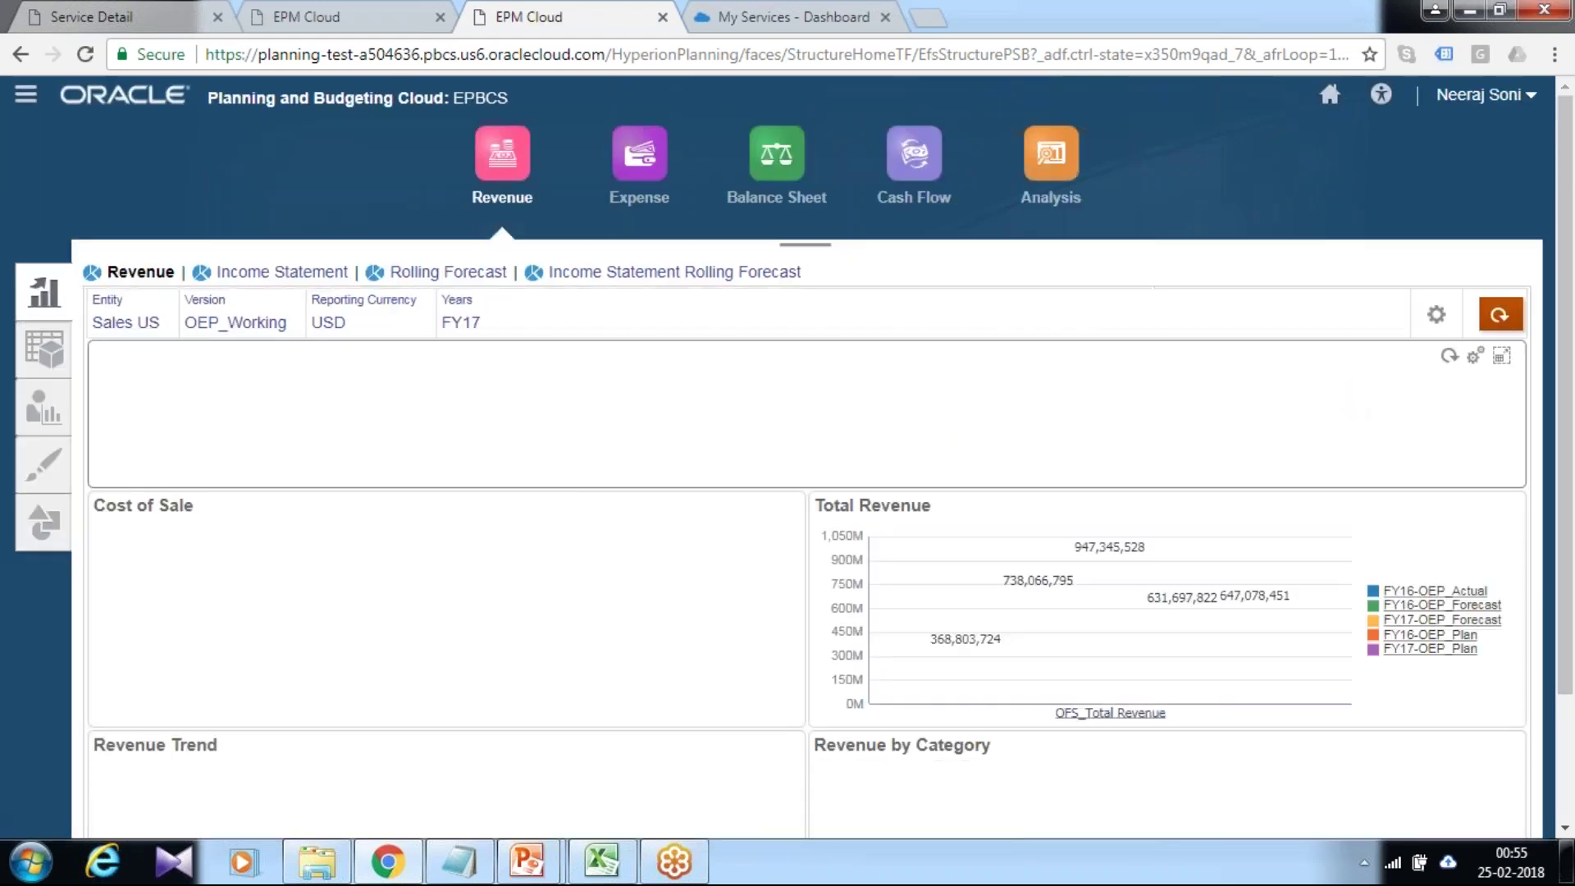
scroll(1356, 410, "down", 3)
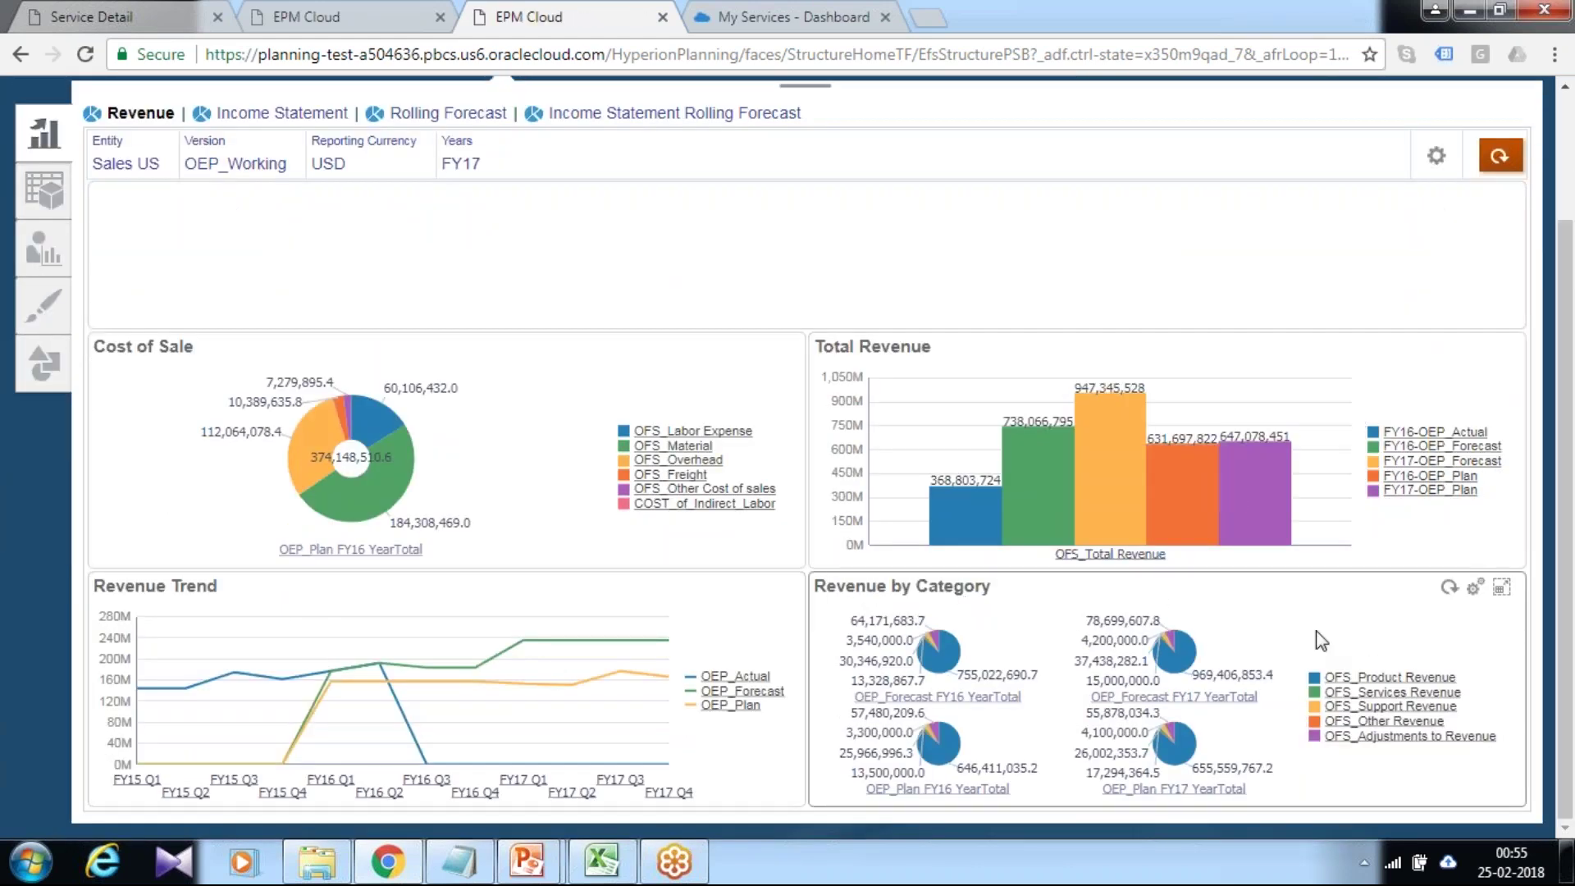
left_click(1502, 588)
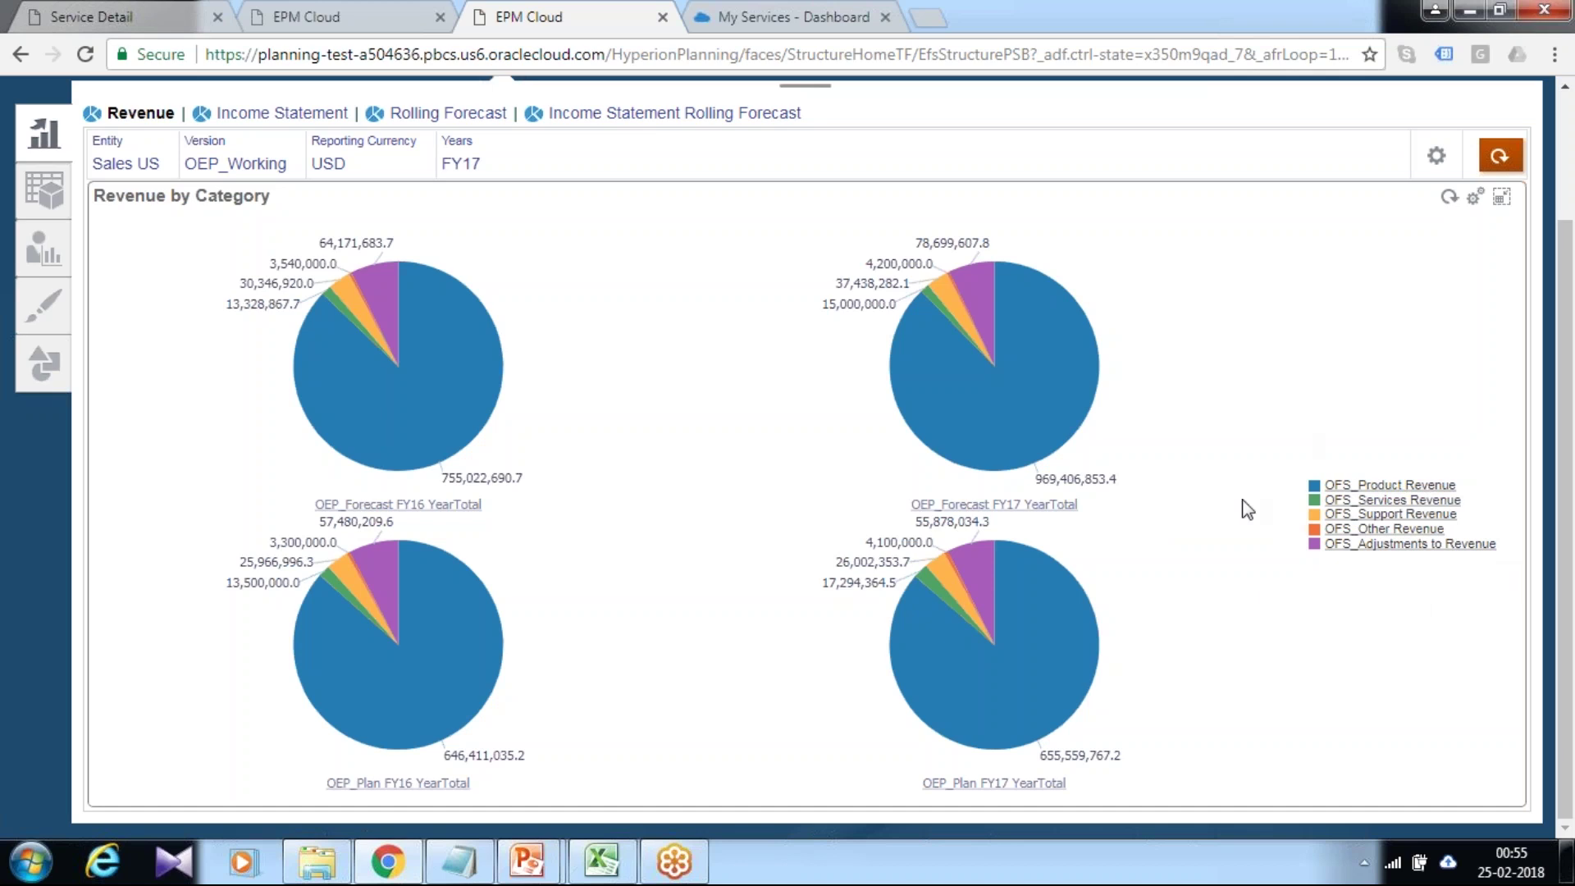
scroll(1329, 402, "up", 2)
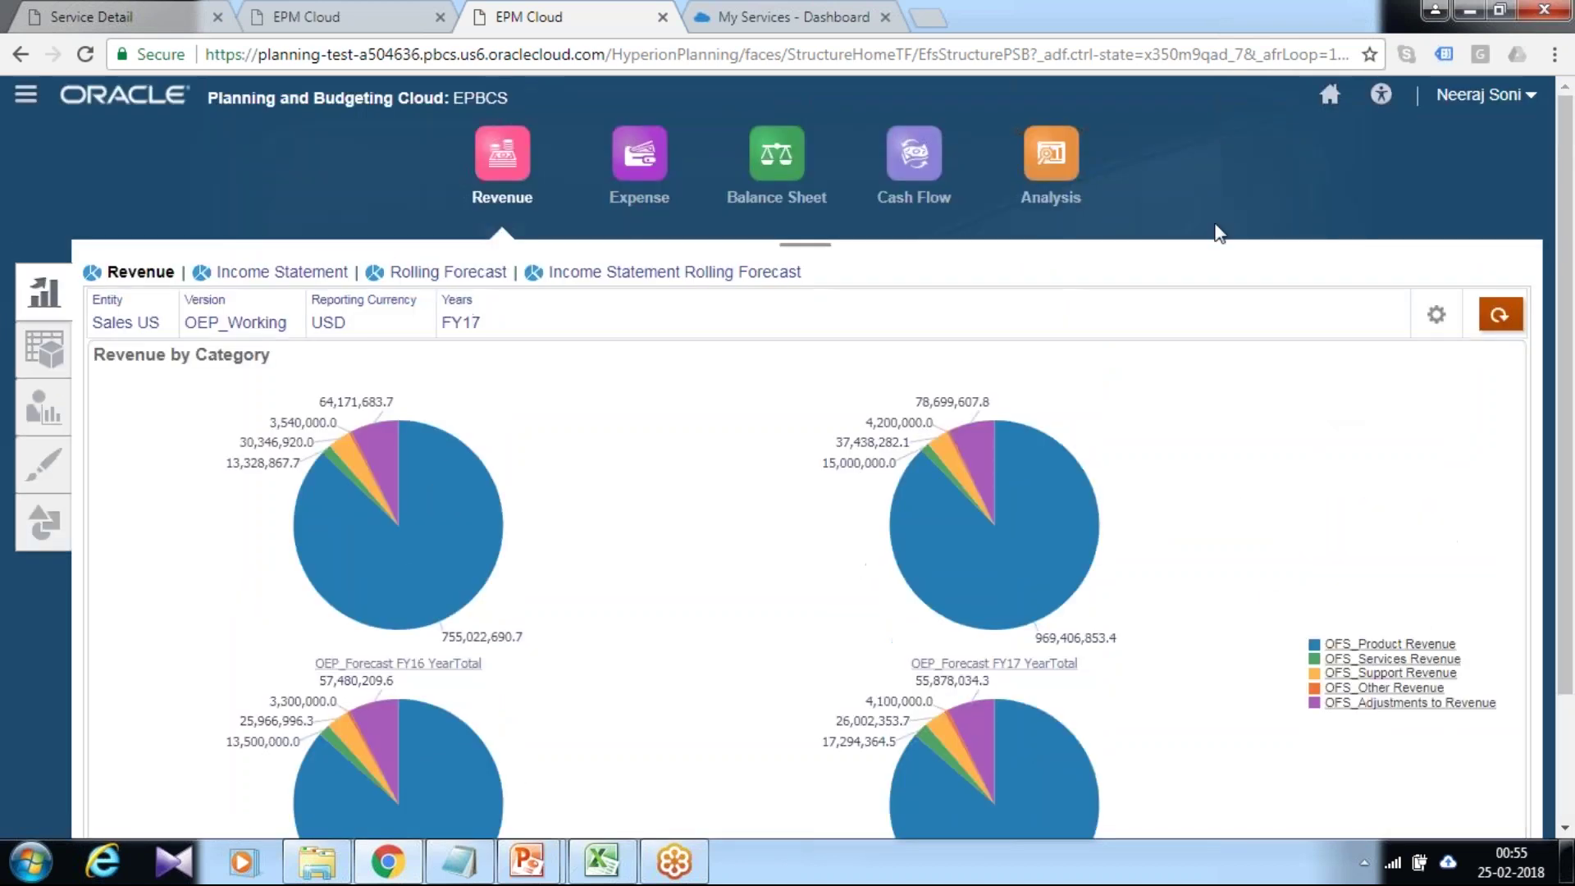
From Home, go to Application > Overview > Configure and select the Financials module
left_click(1330, 94)
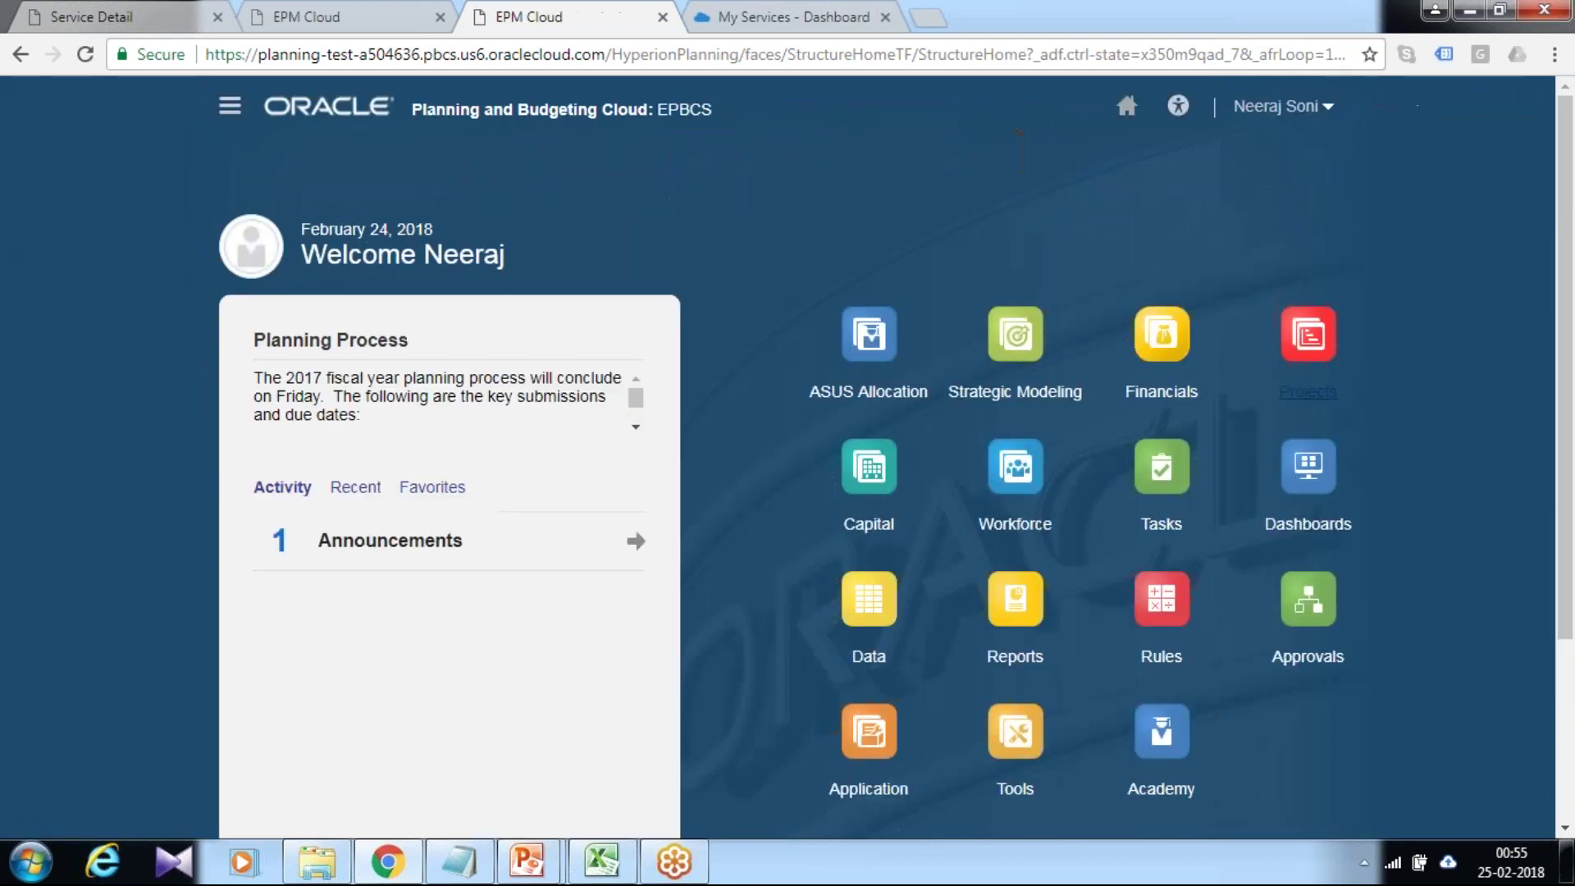
scroll(869, 533, "down", 3)
left_click(872, 542)
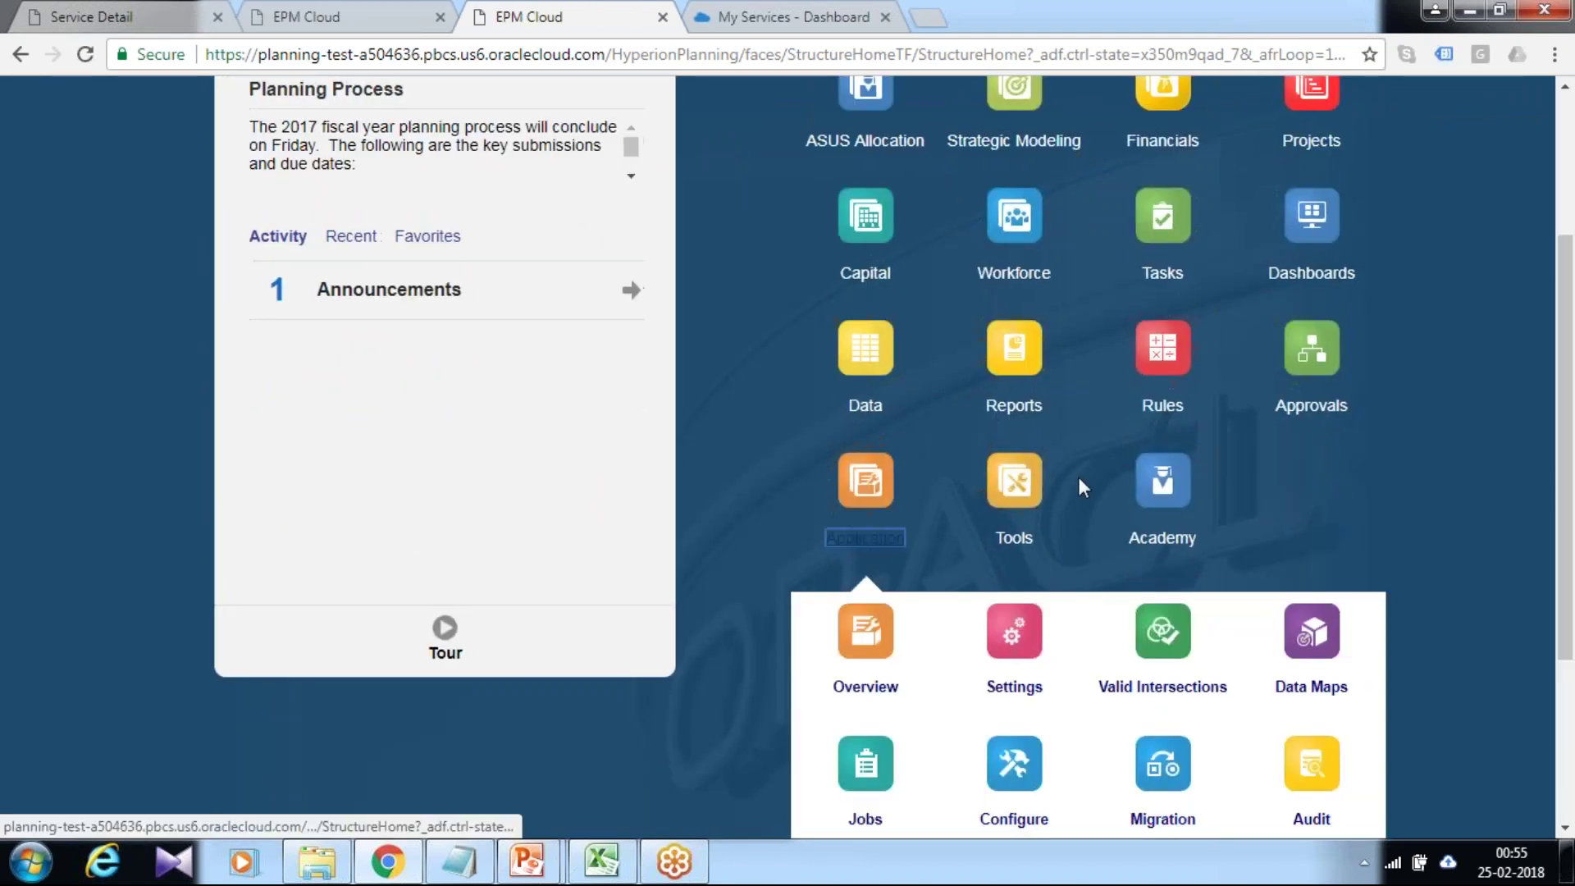
scroll(1079, 473, "down", 3)
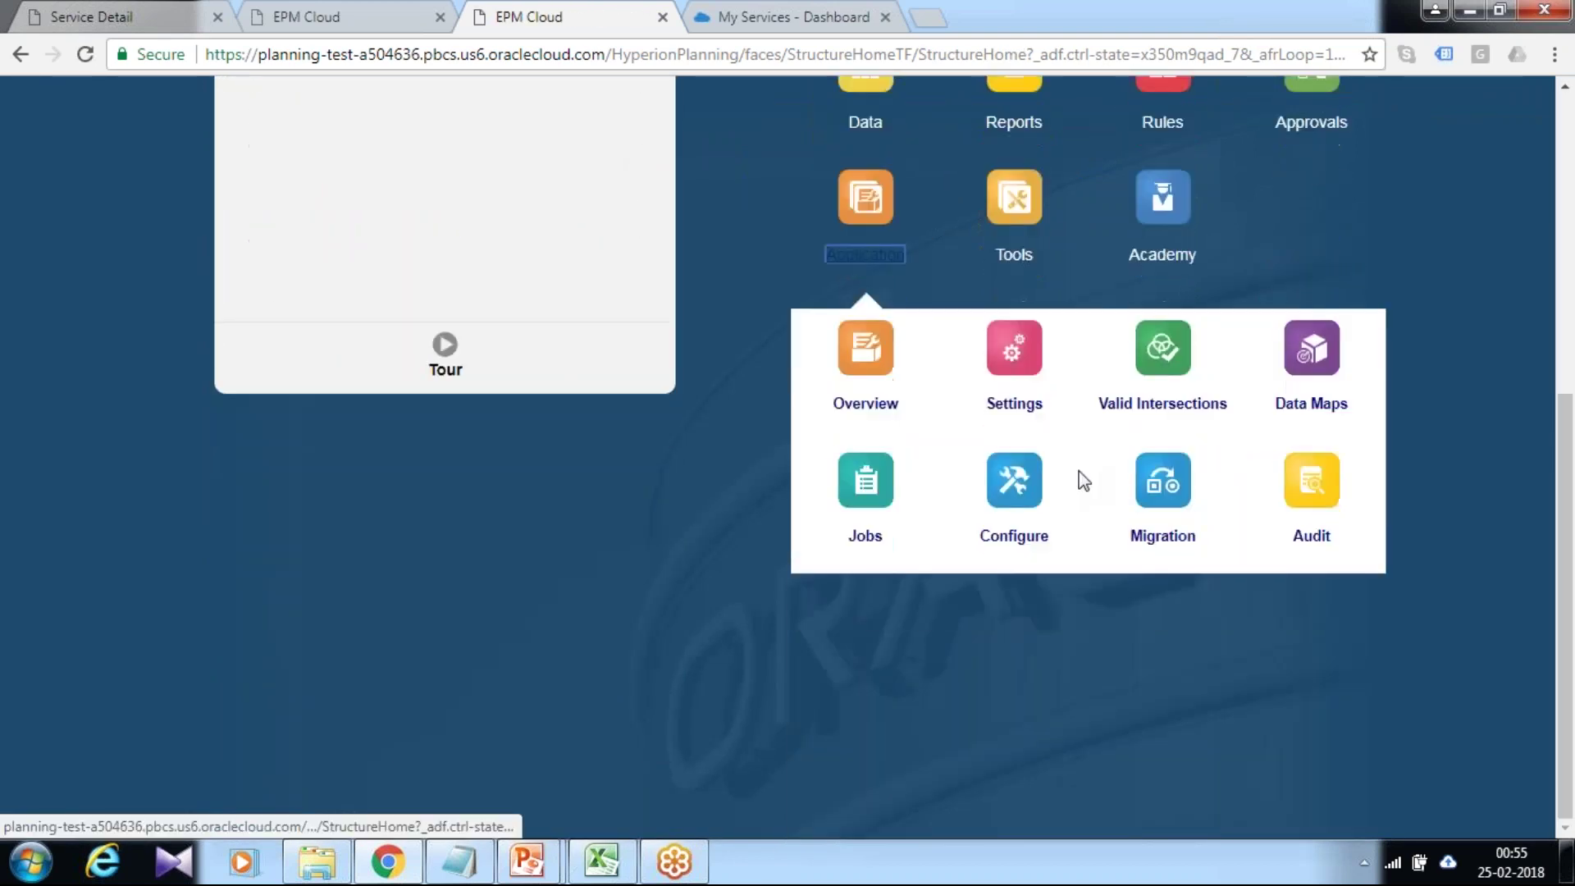
left_click(875, 406)
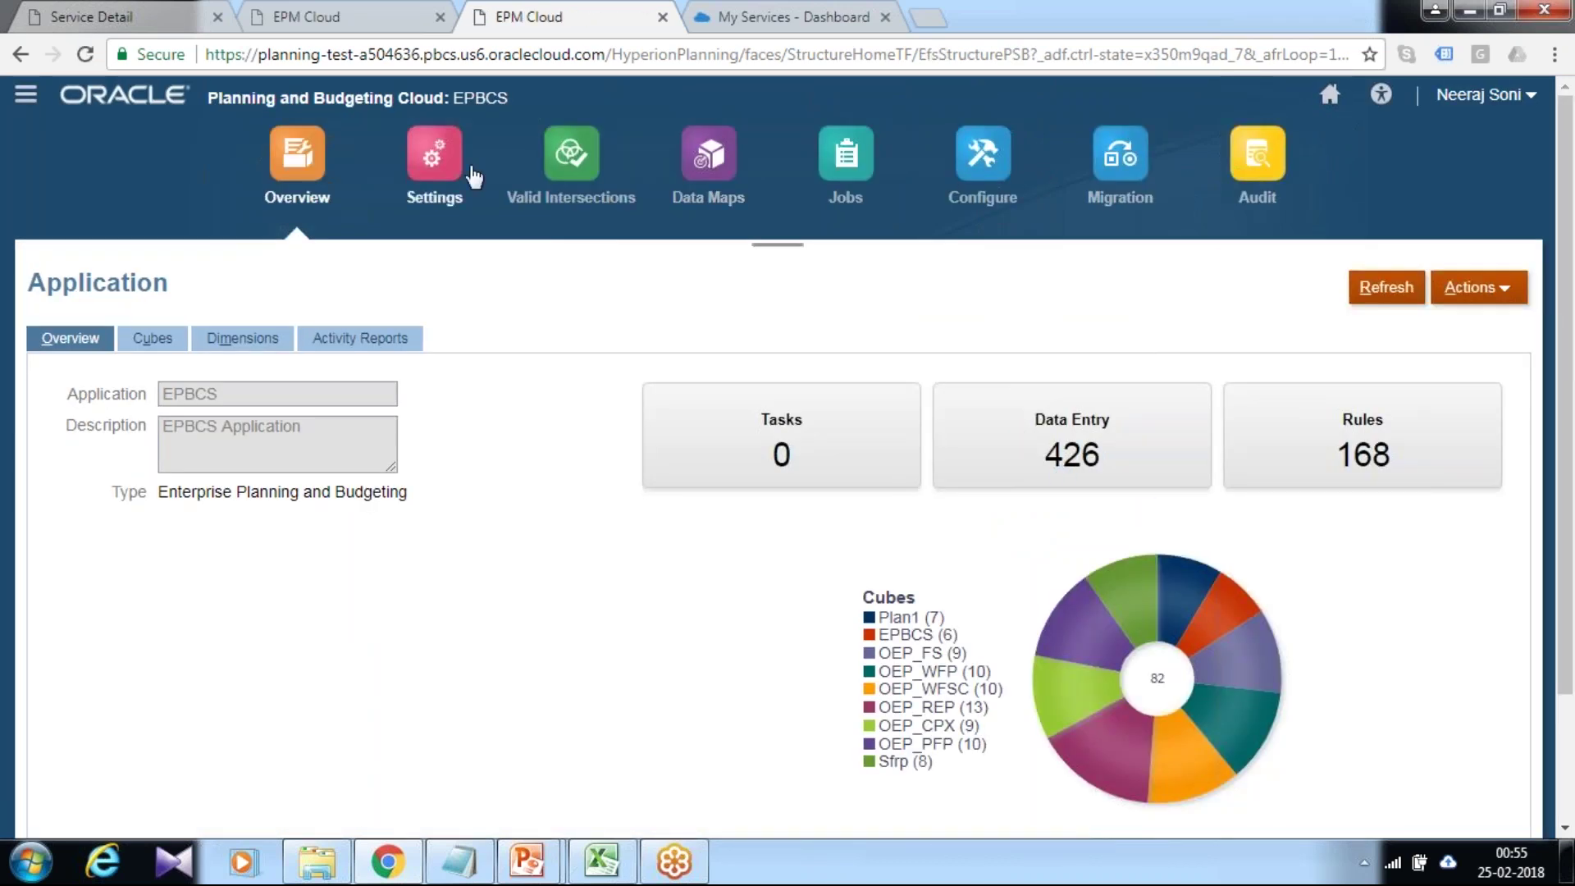
left_click(981, 193)
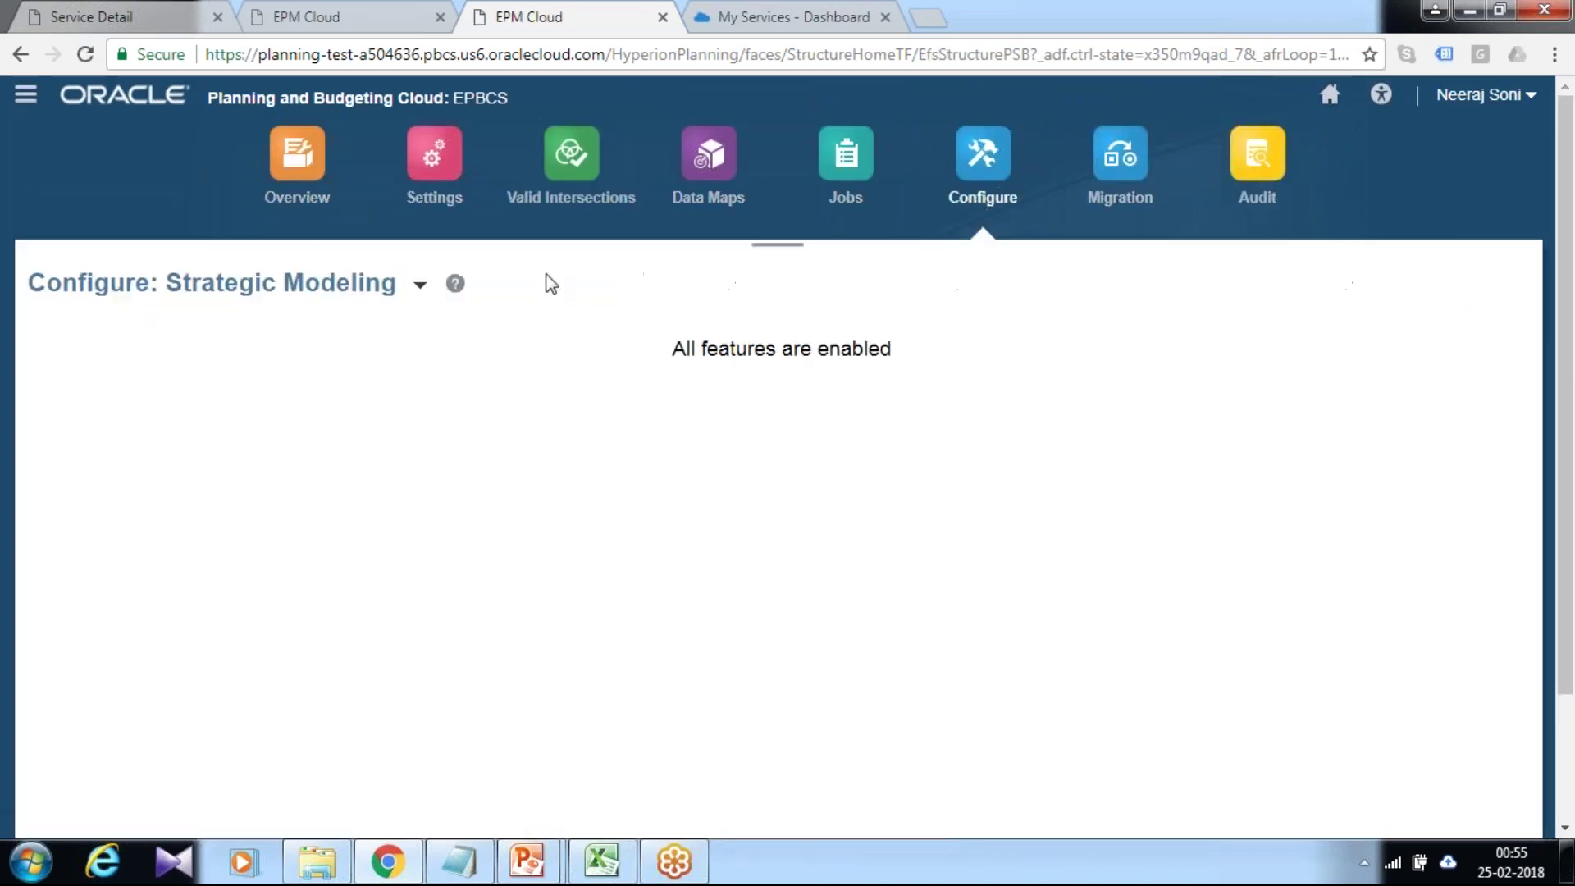
left_click(425, 285)
left_click(453, 341)
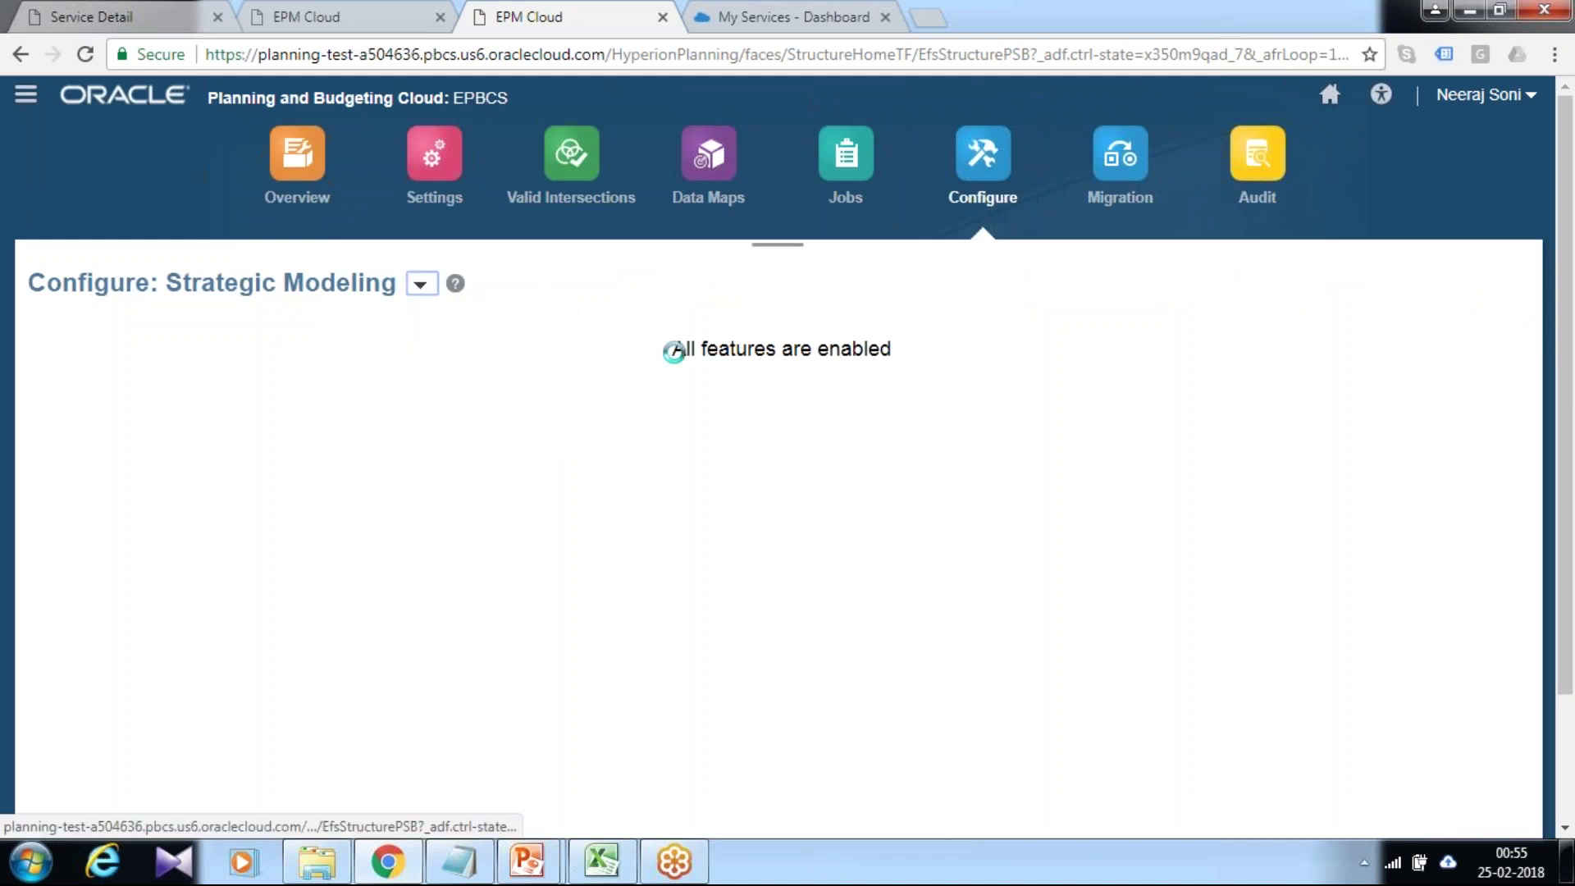
scroll(696, 343, "down", 2)
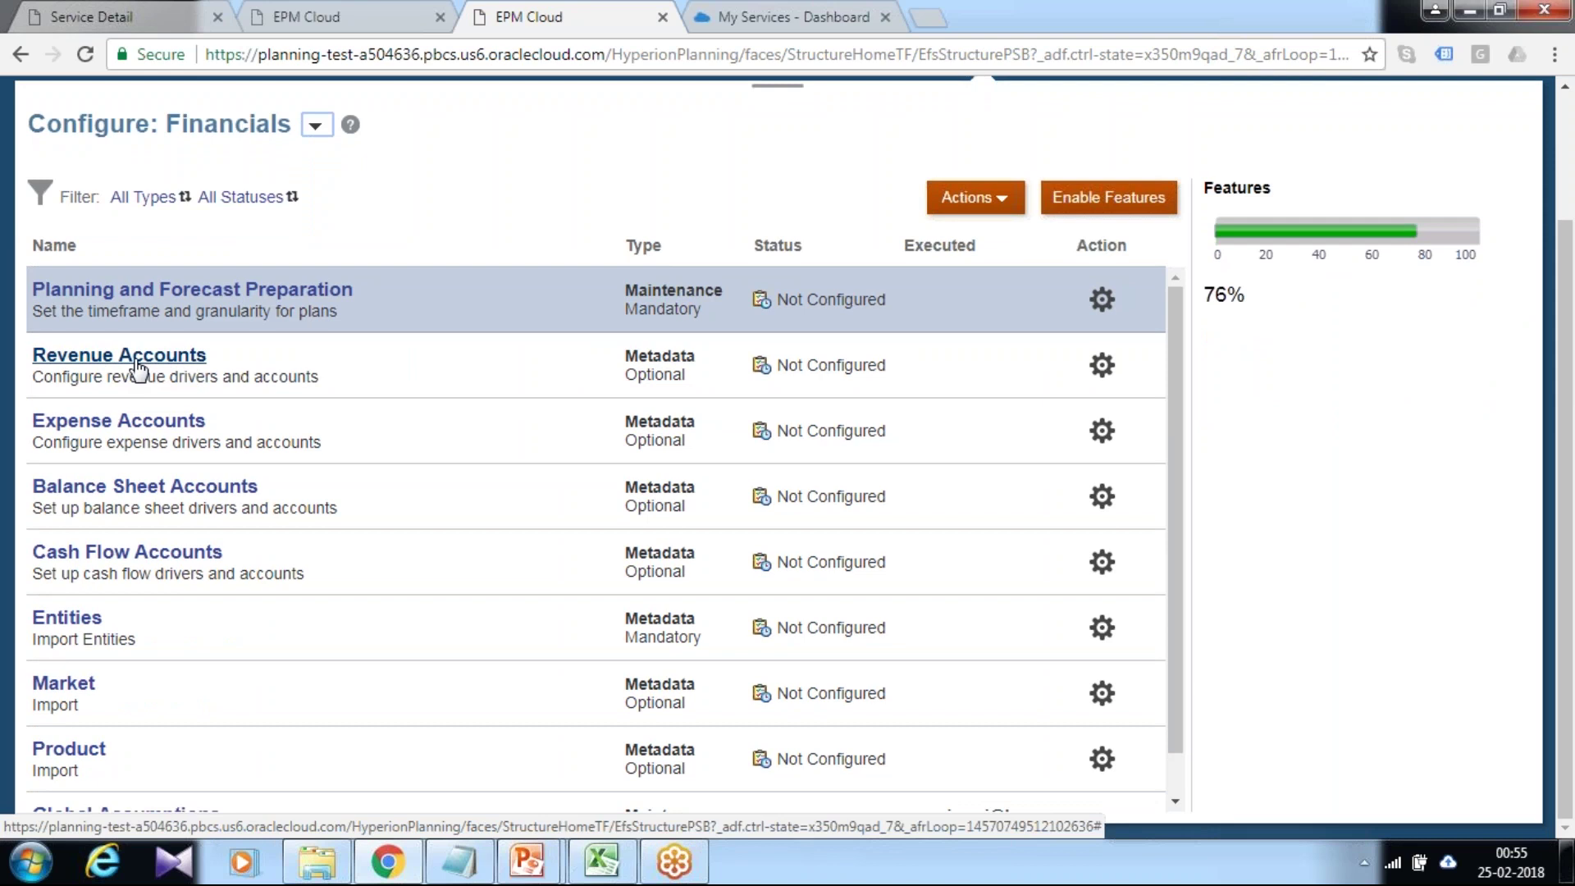
Open the Revenue Accounts task and expand its Actions menu
left_click(240, 365)
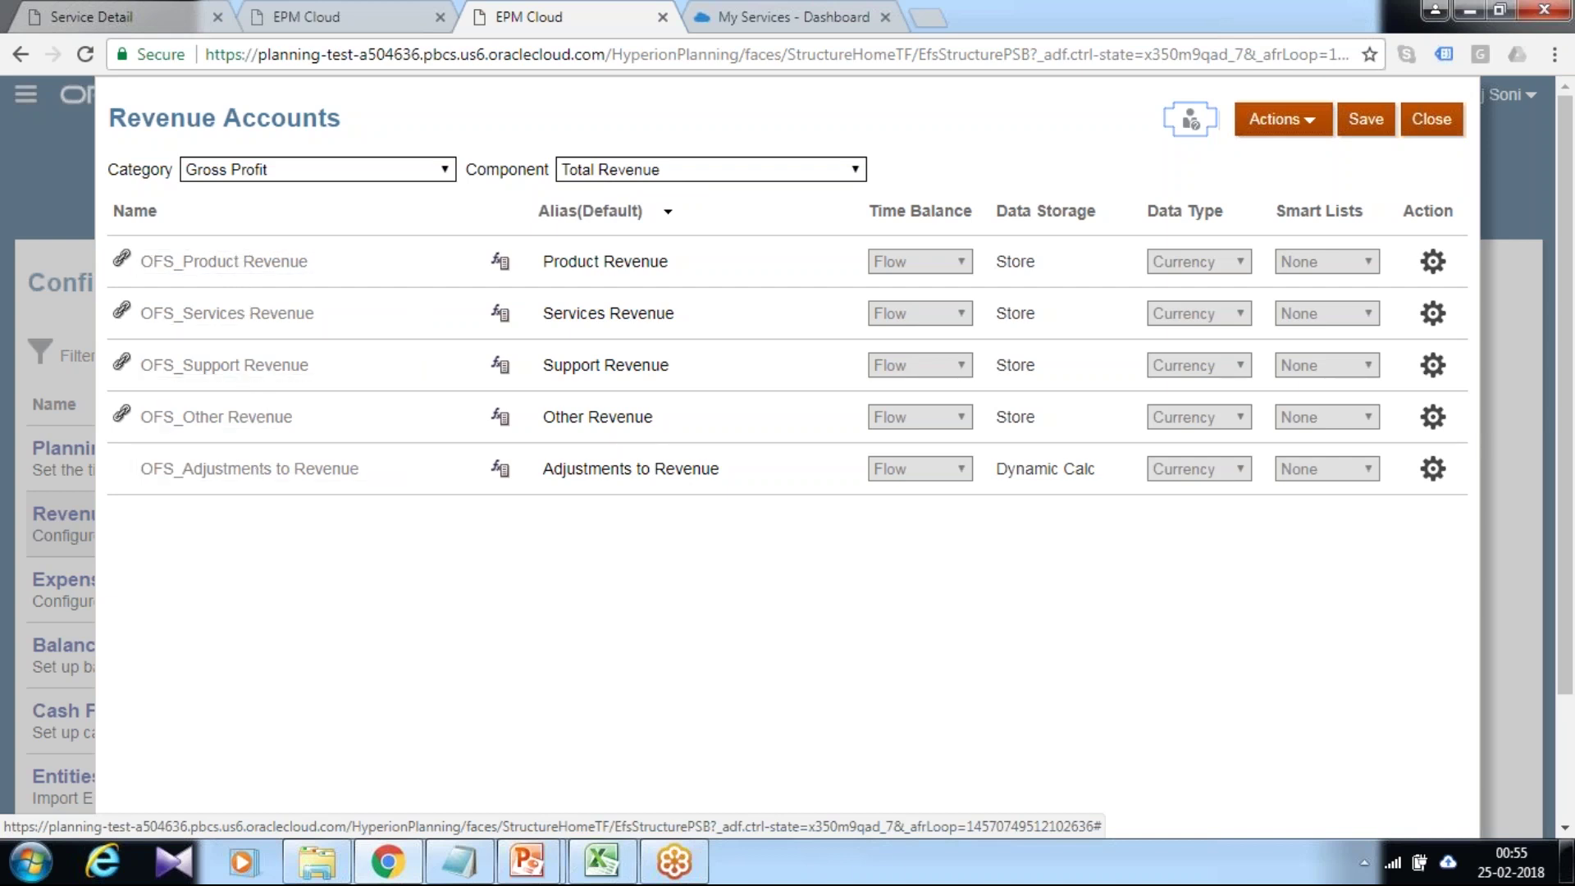
left_click(1323, 125)
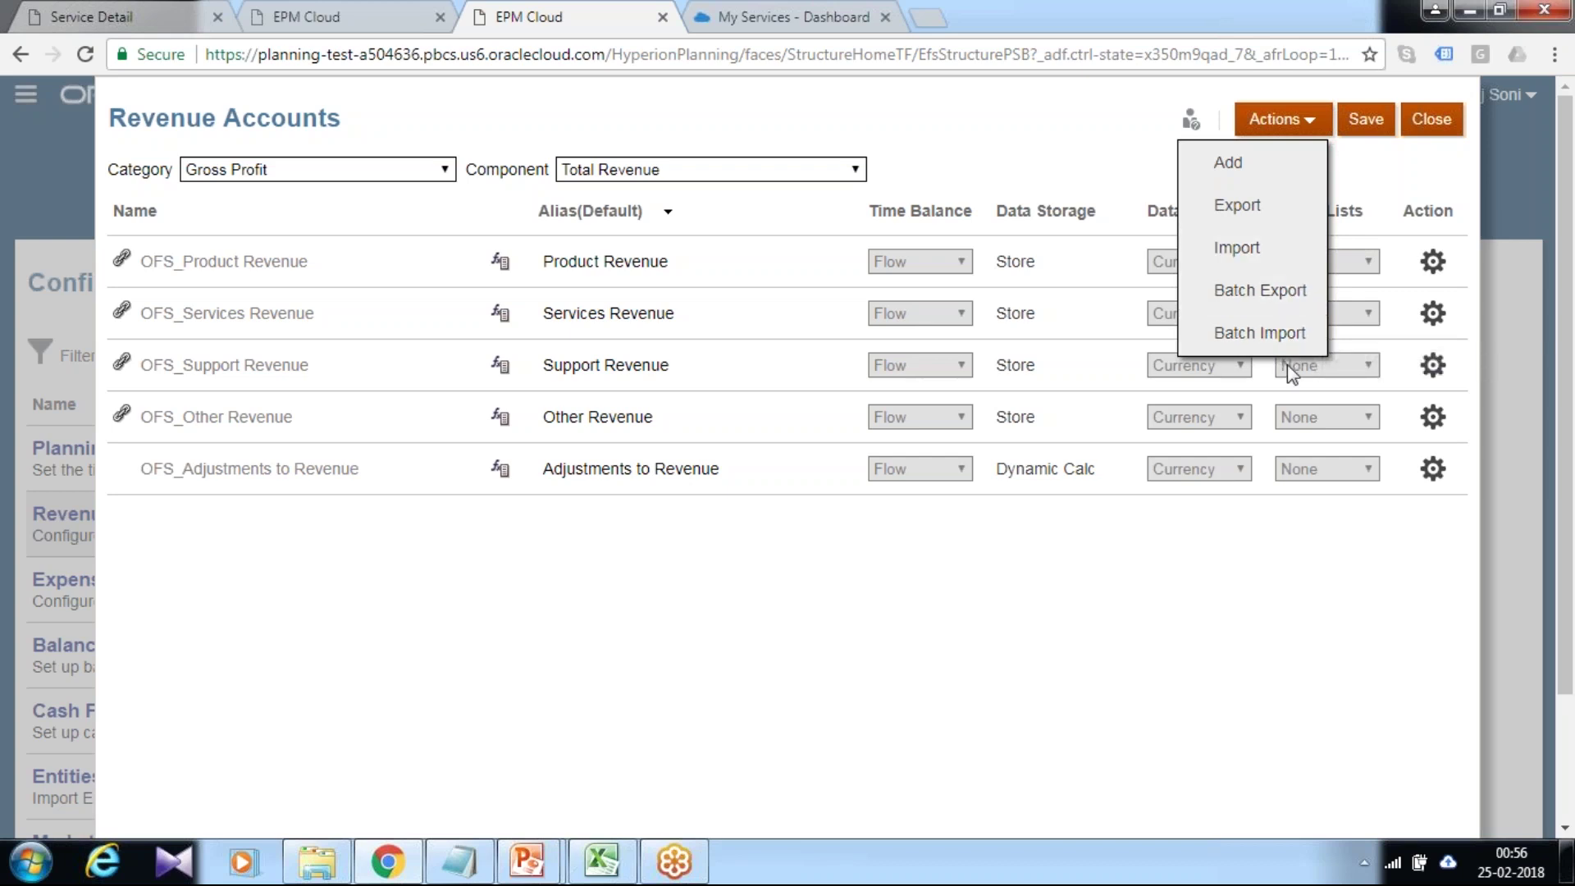
Add revenue account Business_Consulting with alias Business Consulting, save it, and close the editor
left_click(1256, 166)
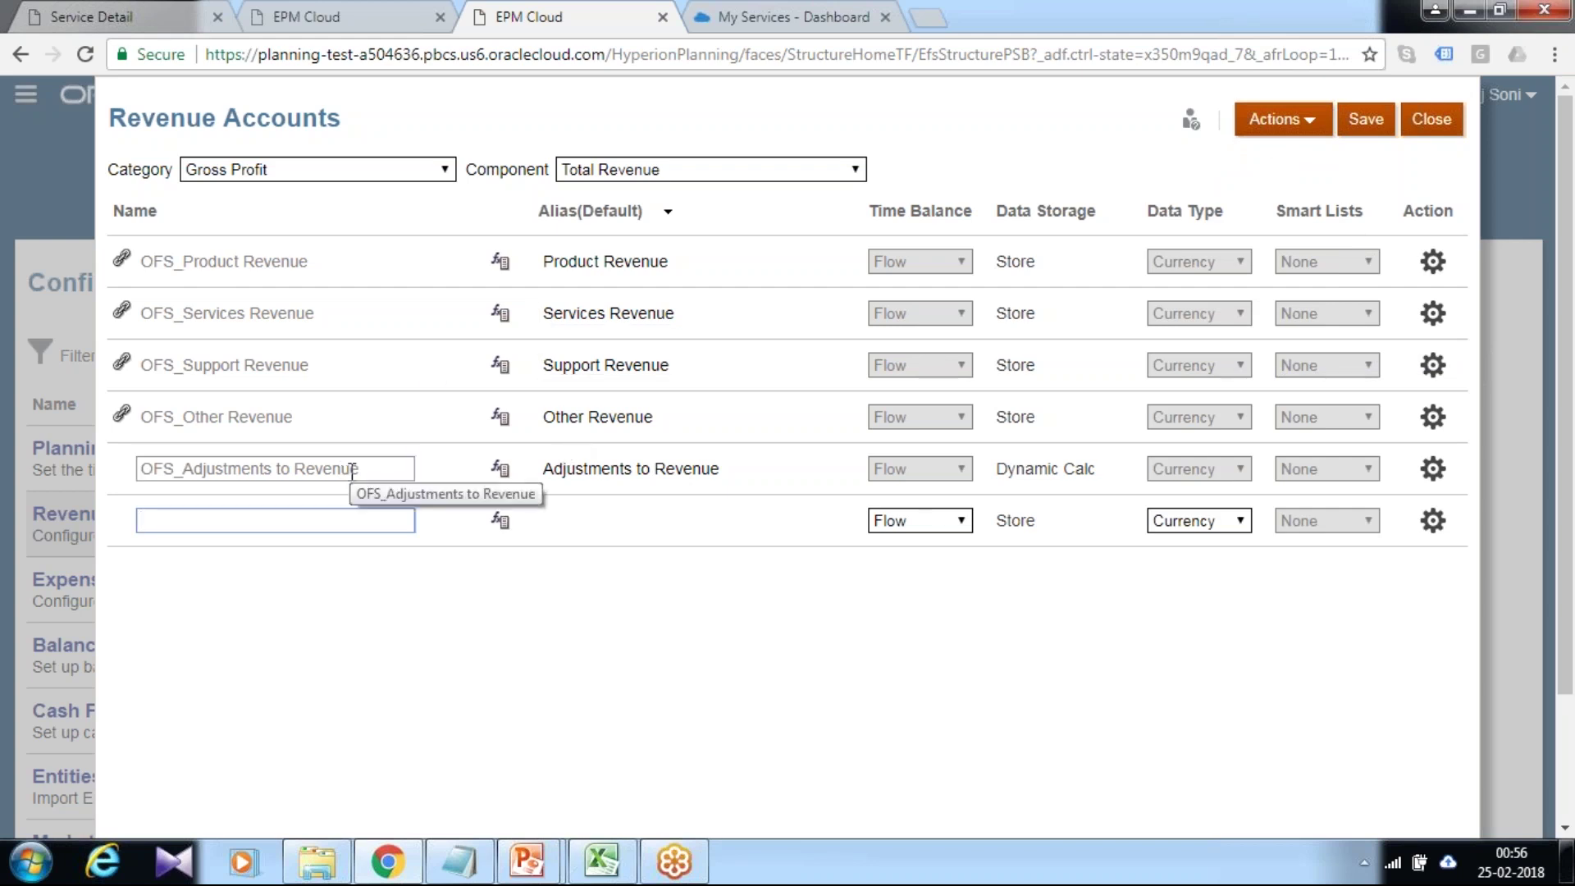
type("Business_Con")
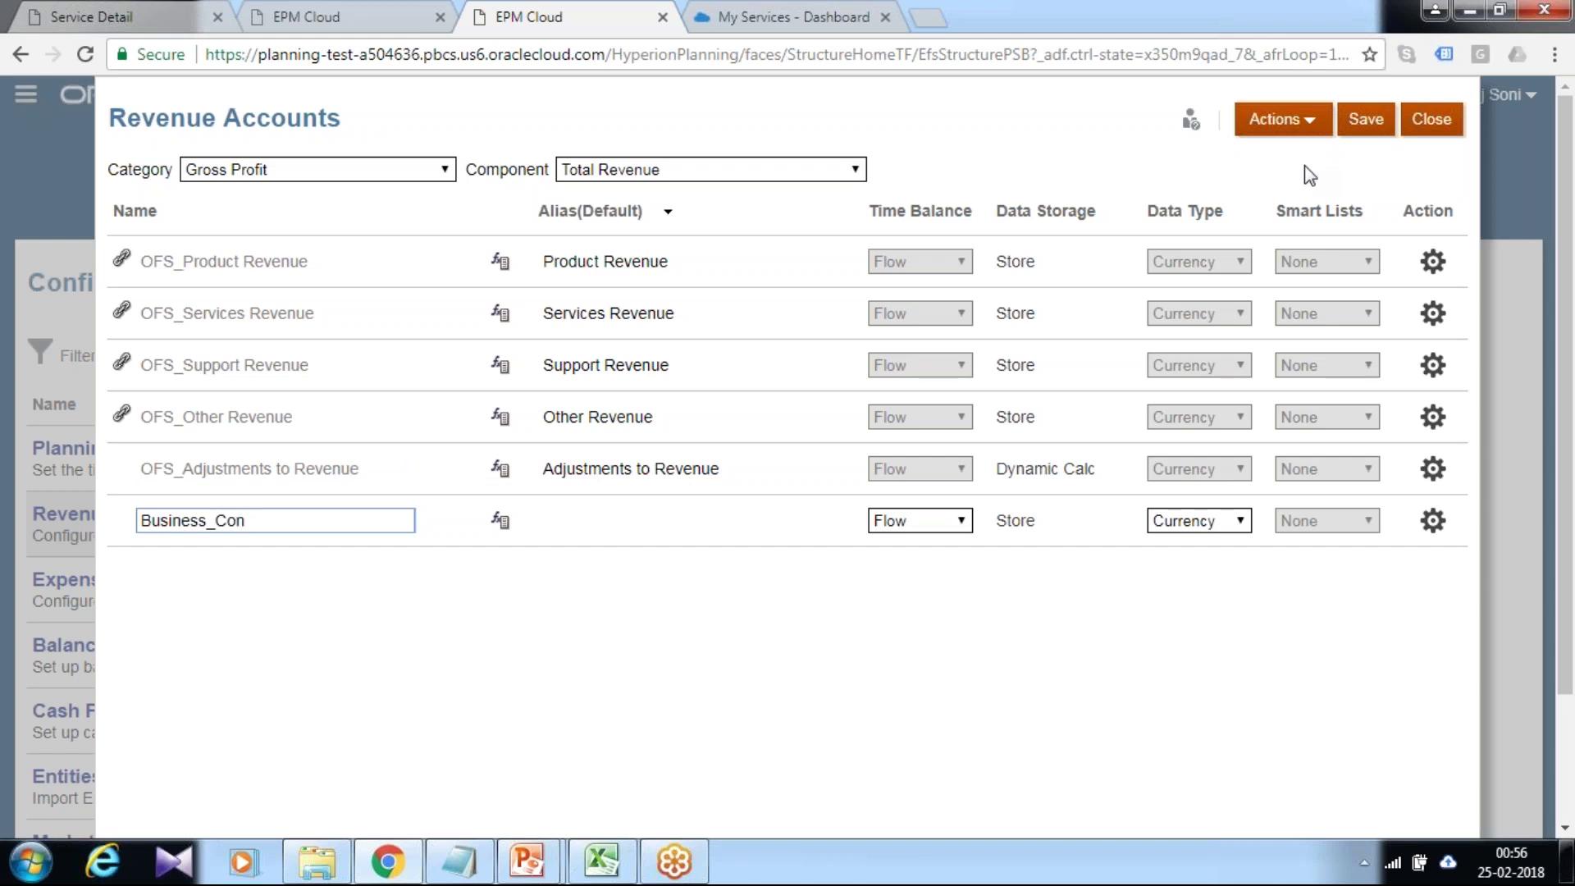
type("sulting")
key("Tab")
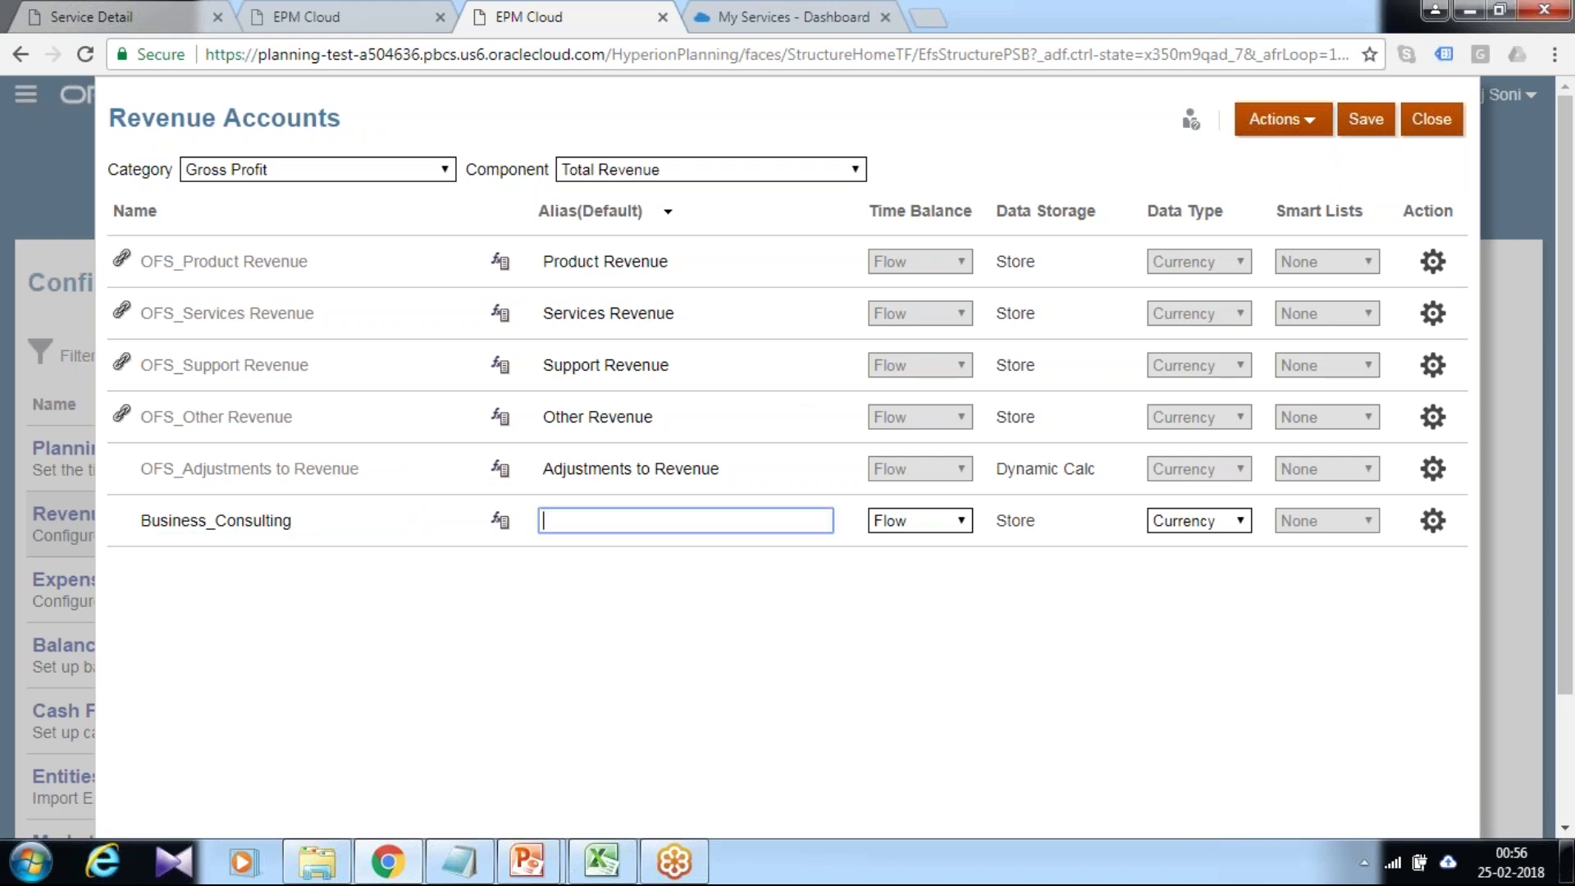
type("Busine")
type("ss COnsul")
type("ns")
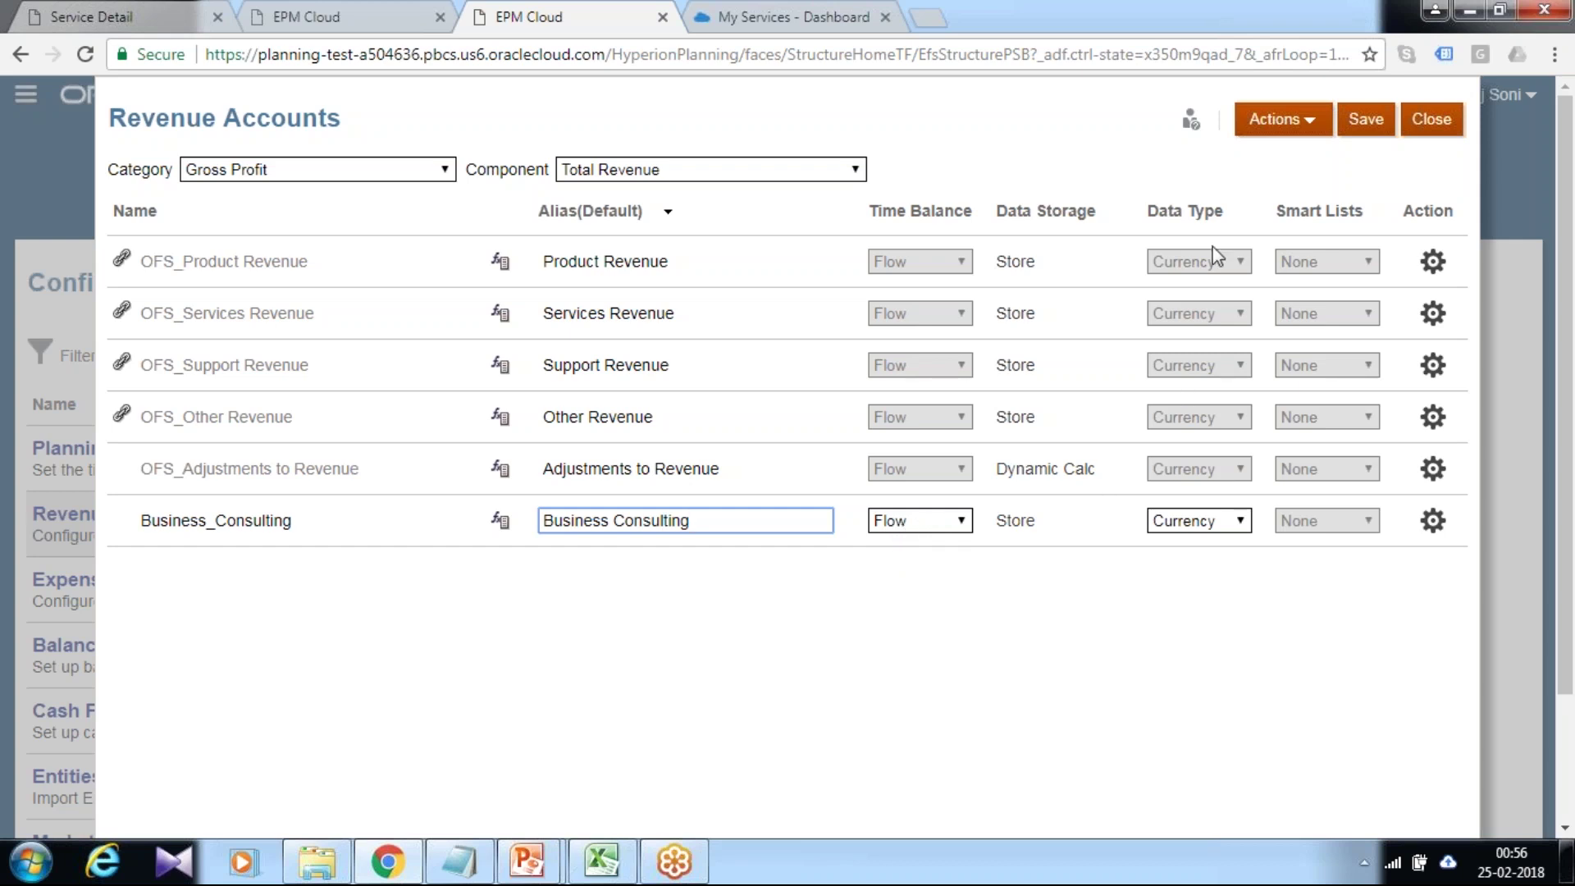
left_click(1365, 125)
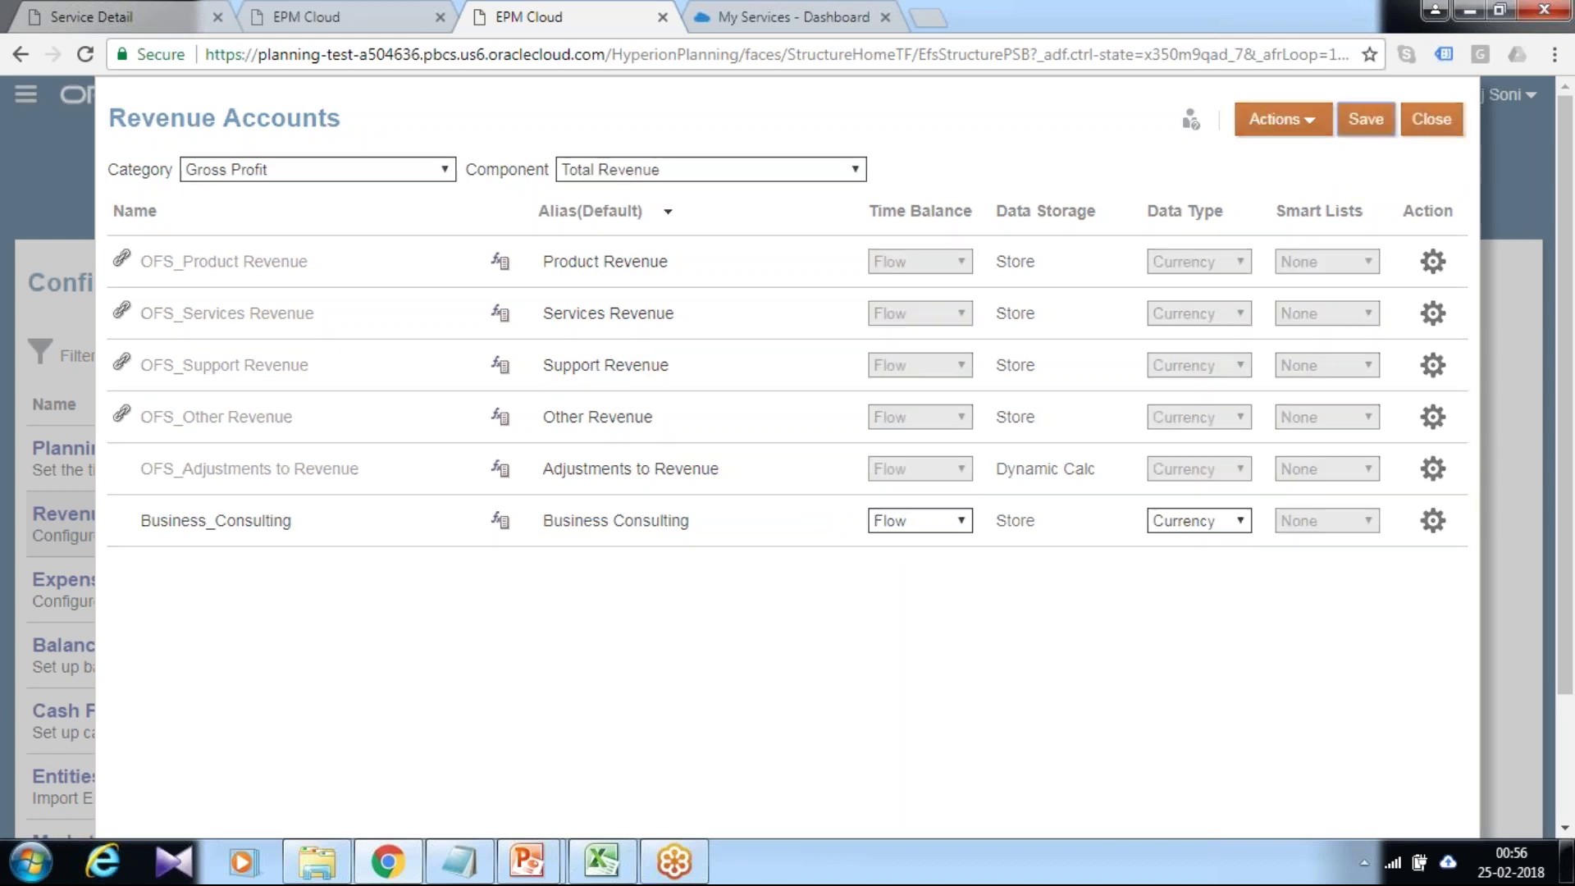
left_click(843, 292)
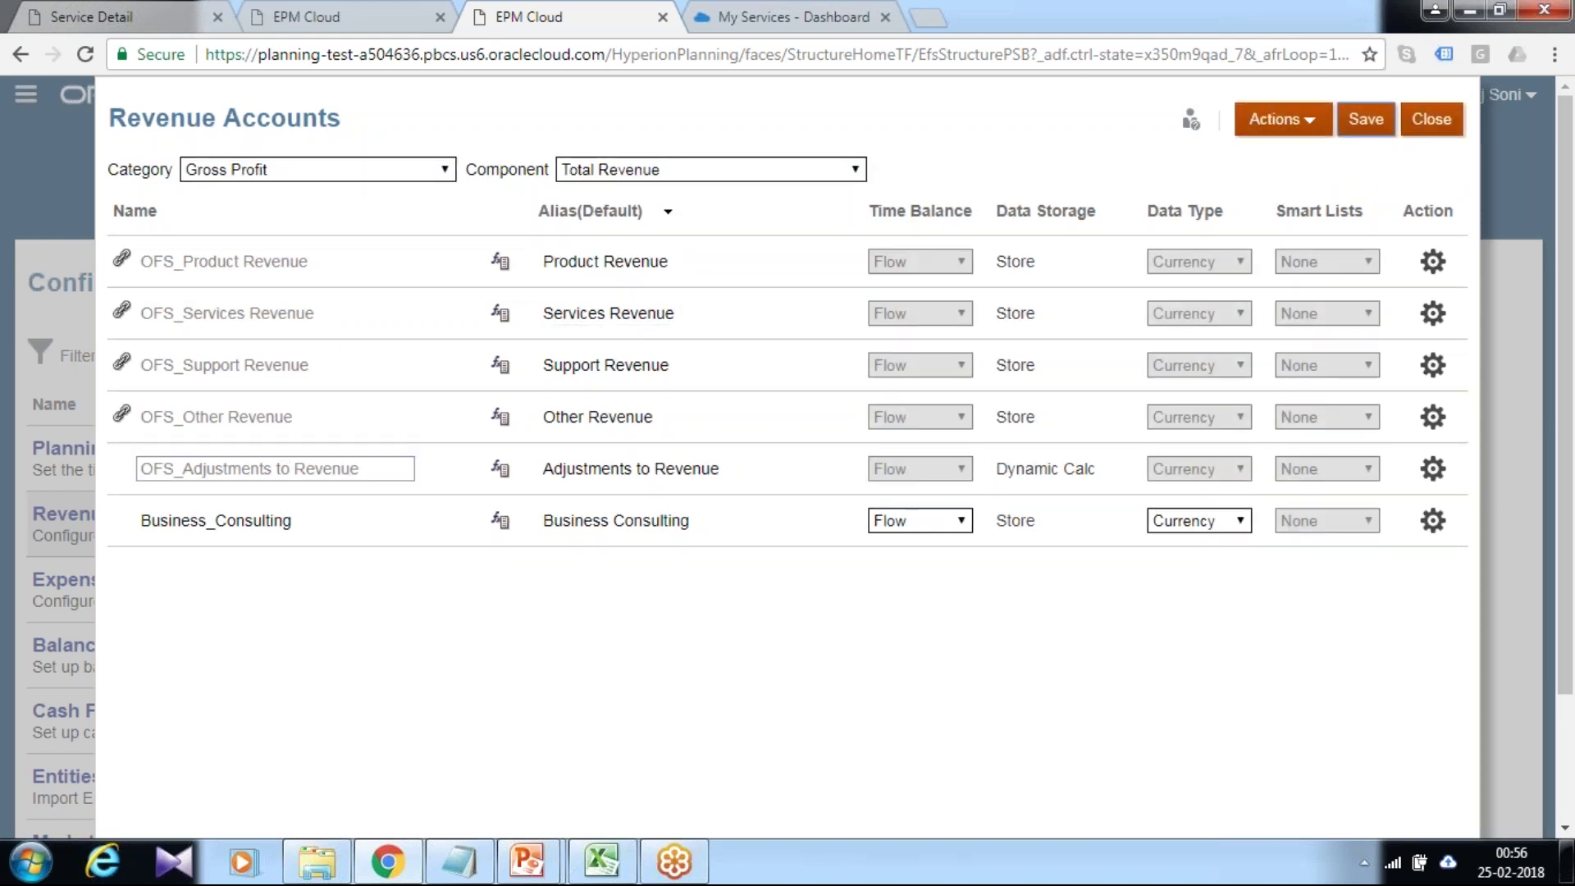
left_click(1432, 119)
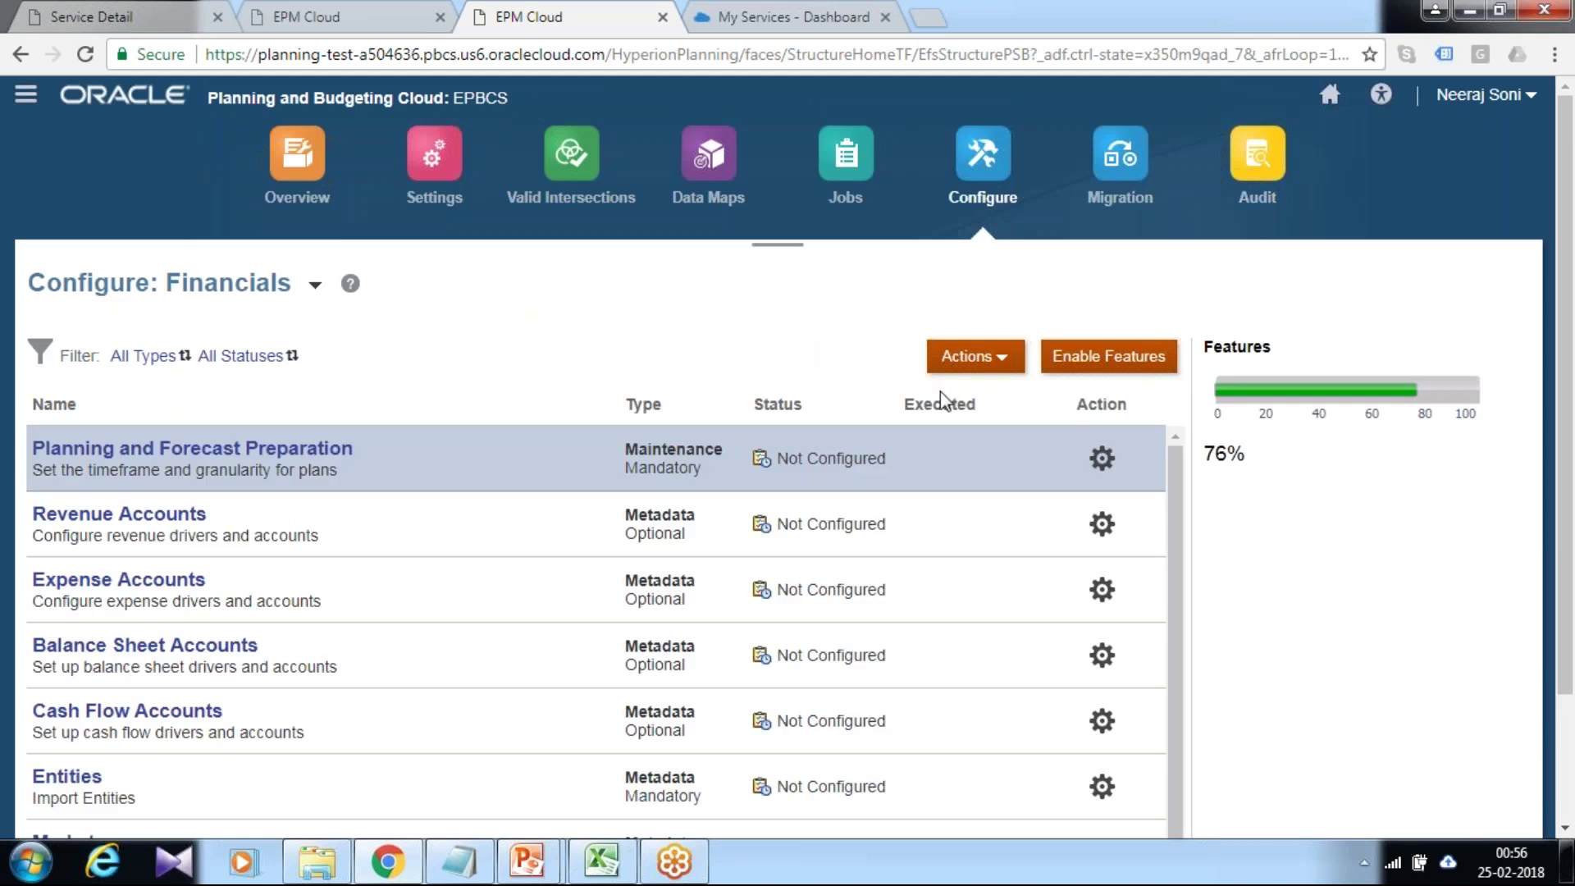
Create and run a database refresh, confirming the warning, and close it after completion
left_click(1014, 365)
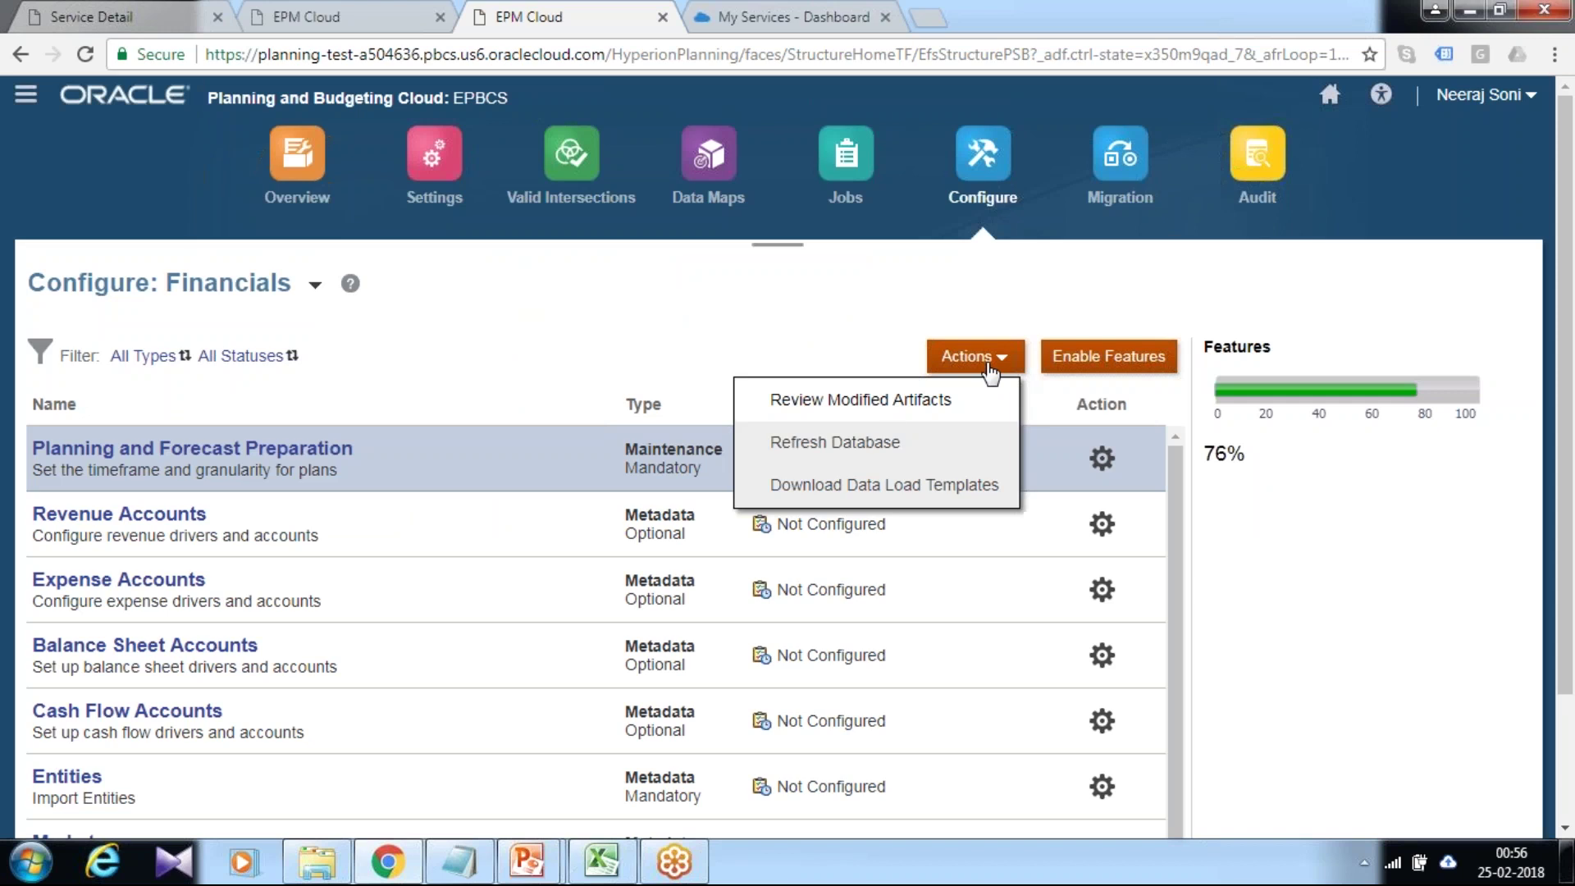
left_click(878, 444)
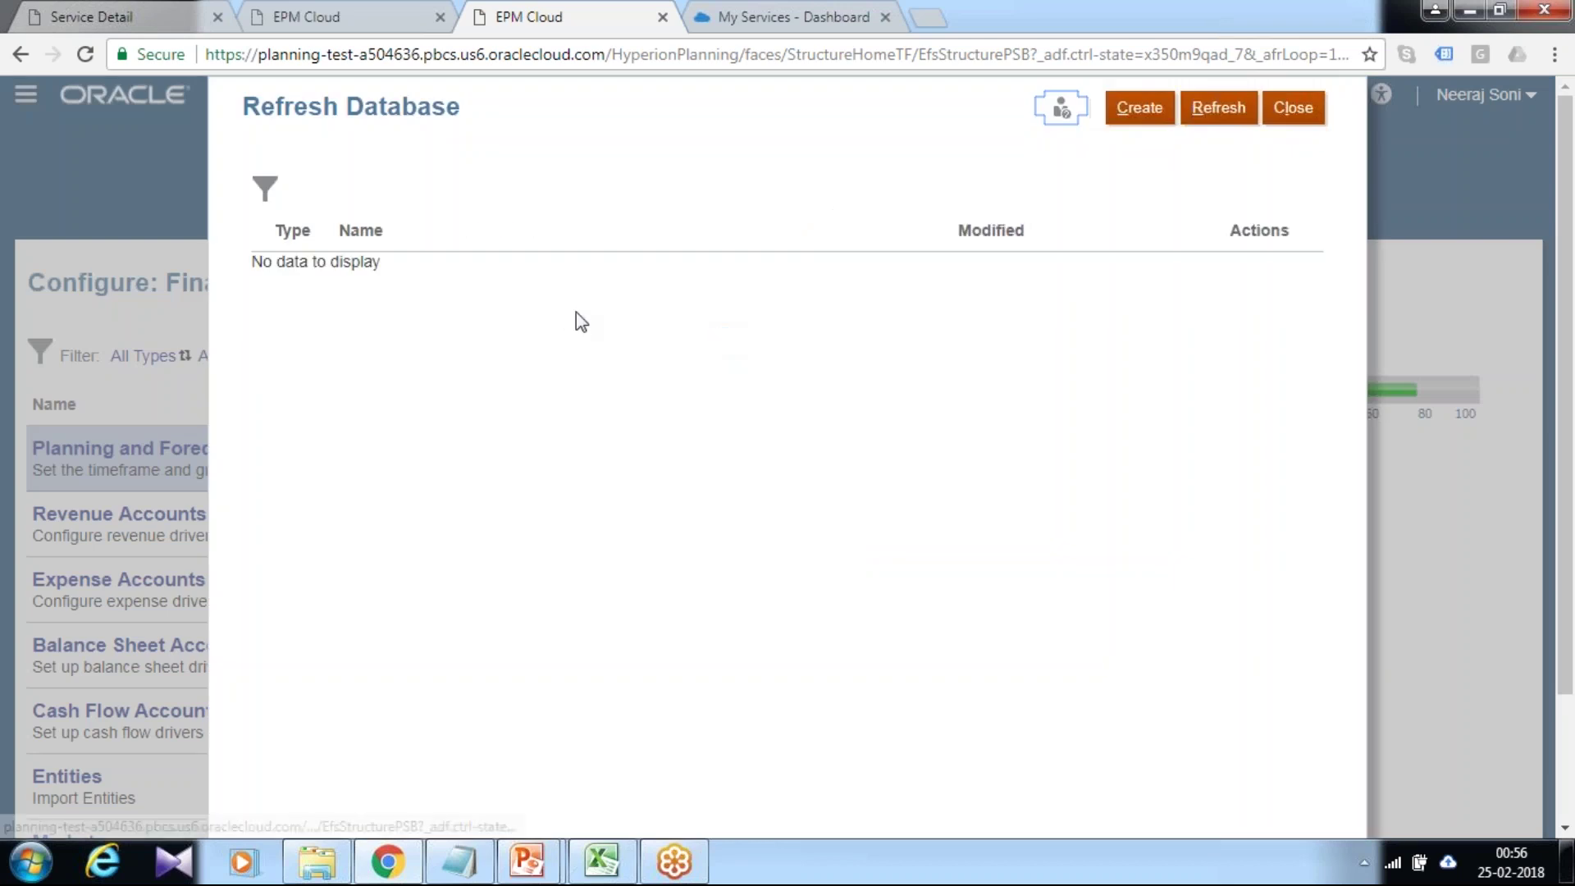
left_click(1131, 110)
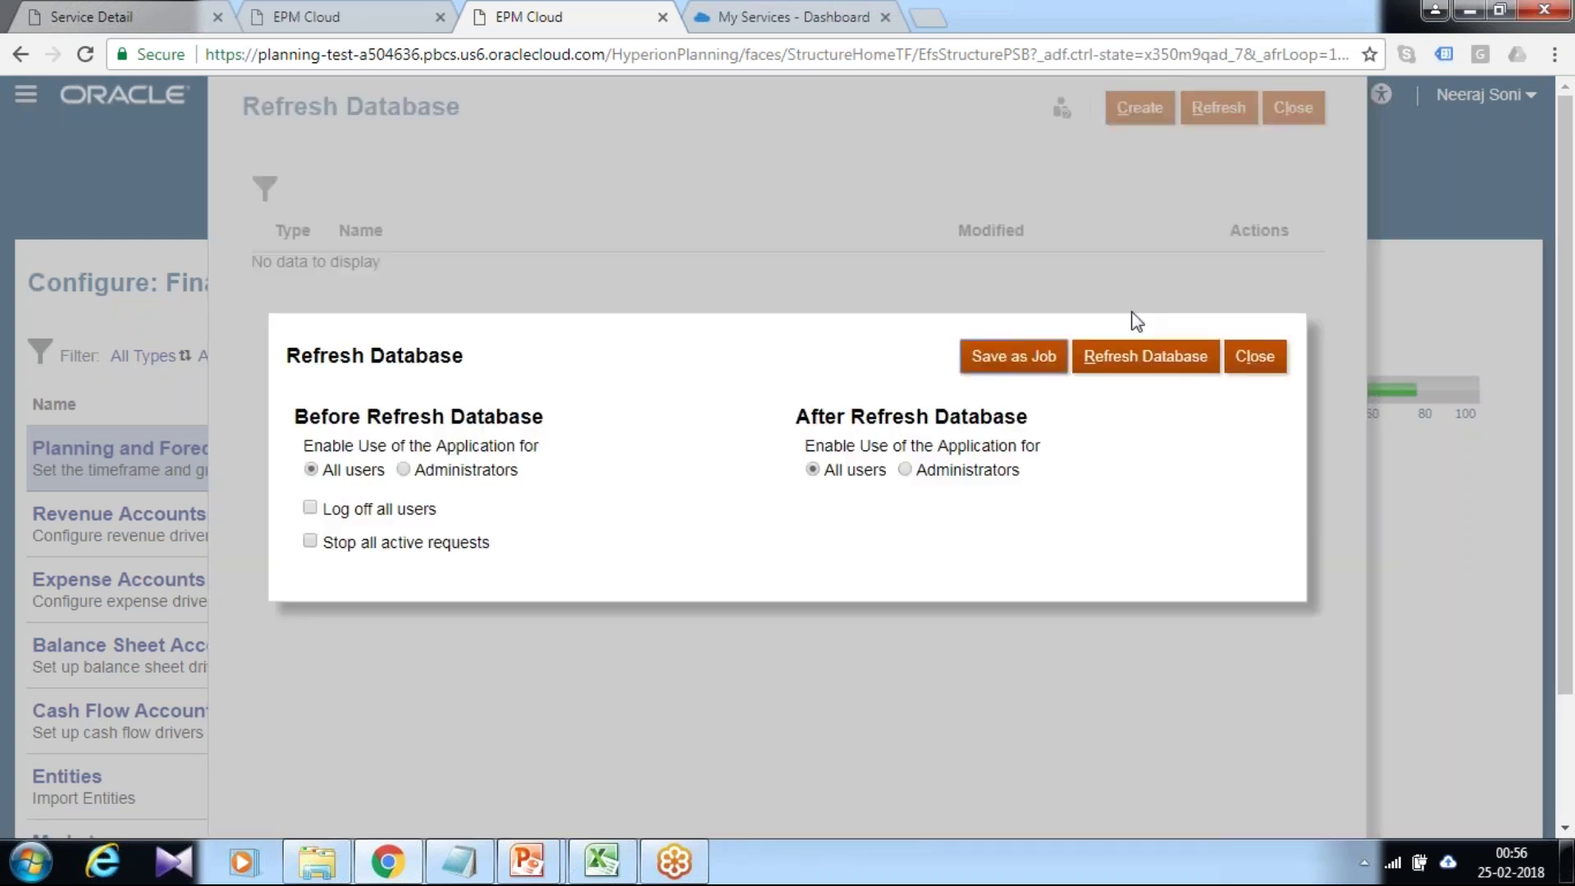
left_click(1139, 361)
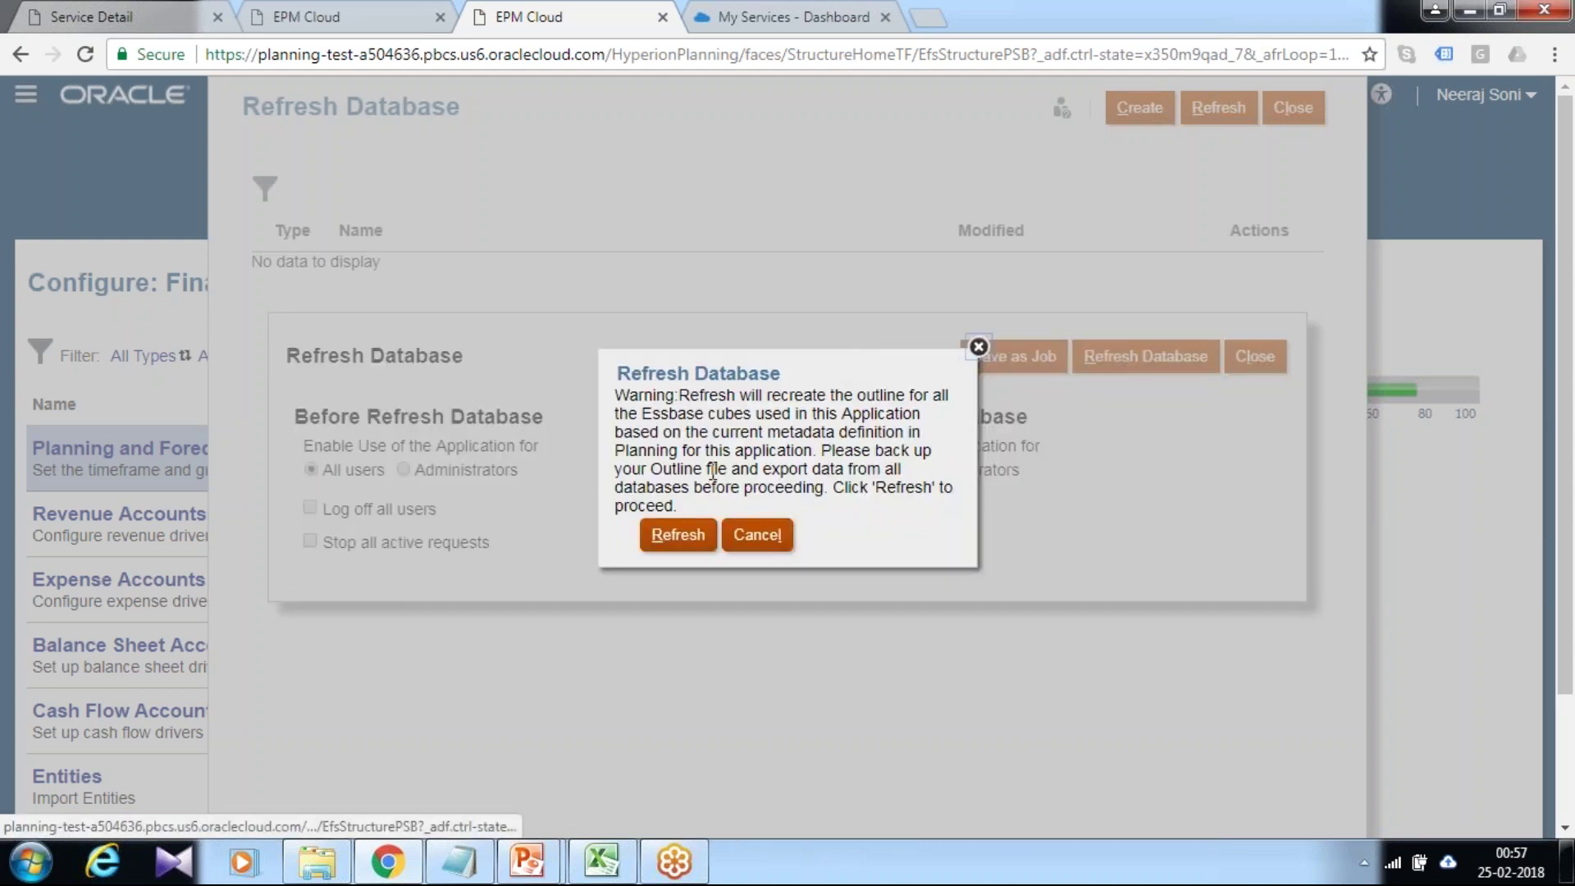
left_click(678, 535)
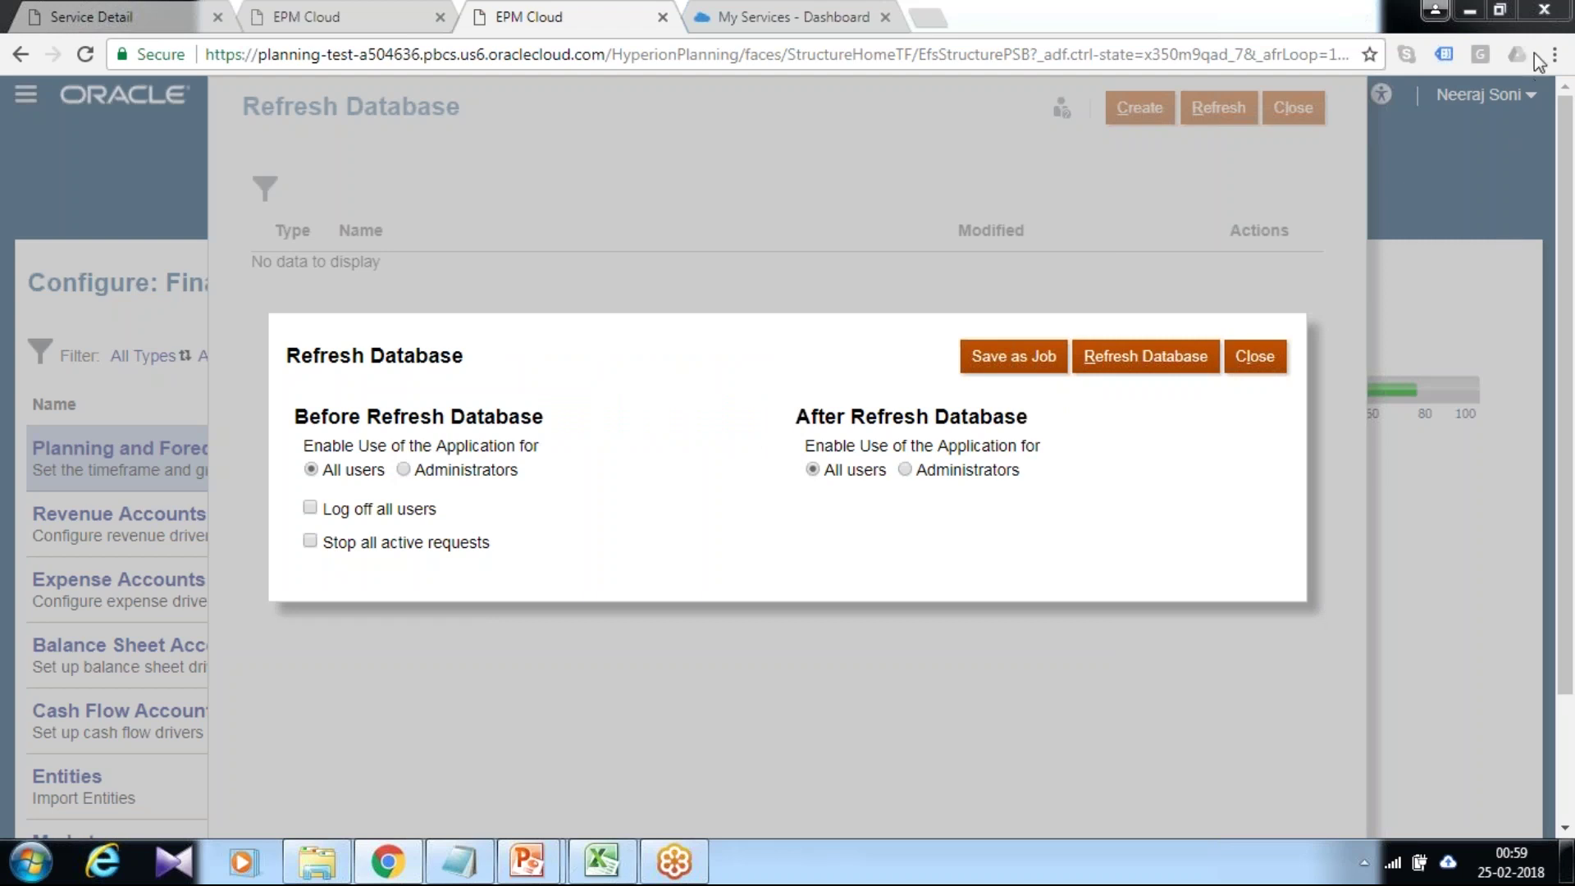
left_click(1251, 358)
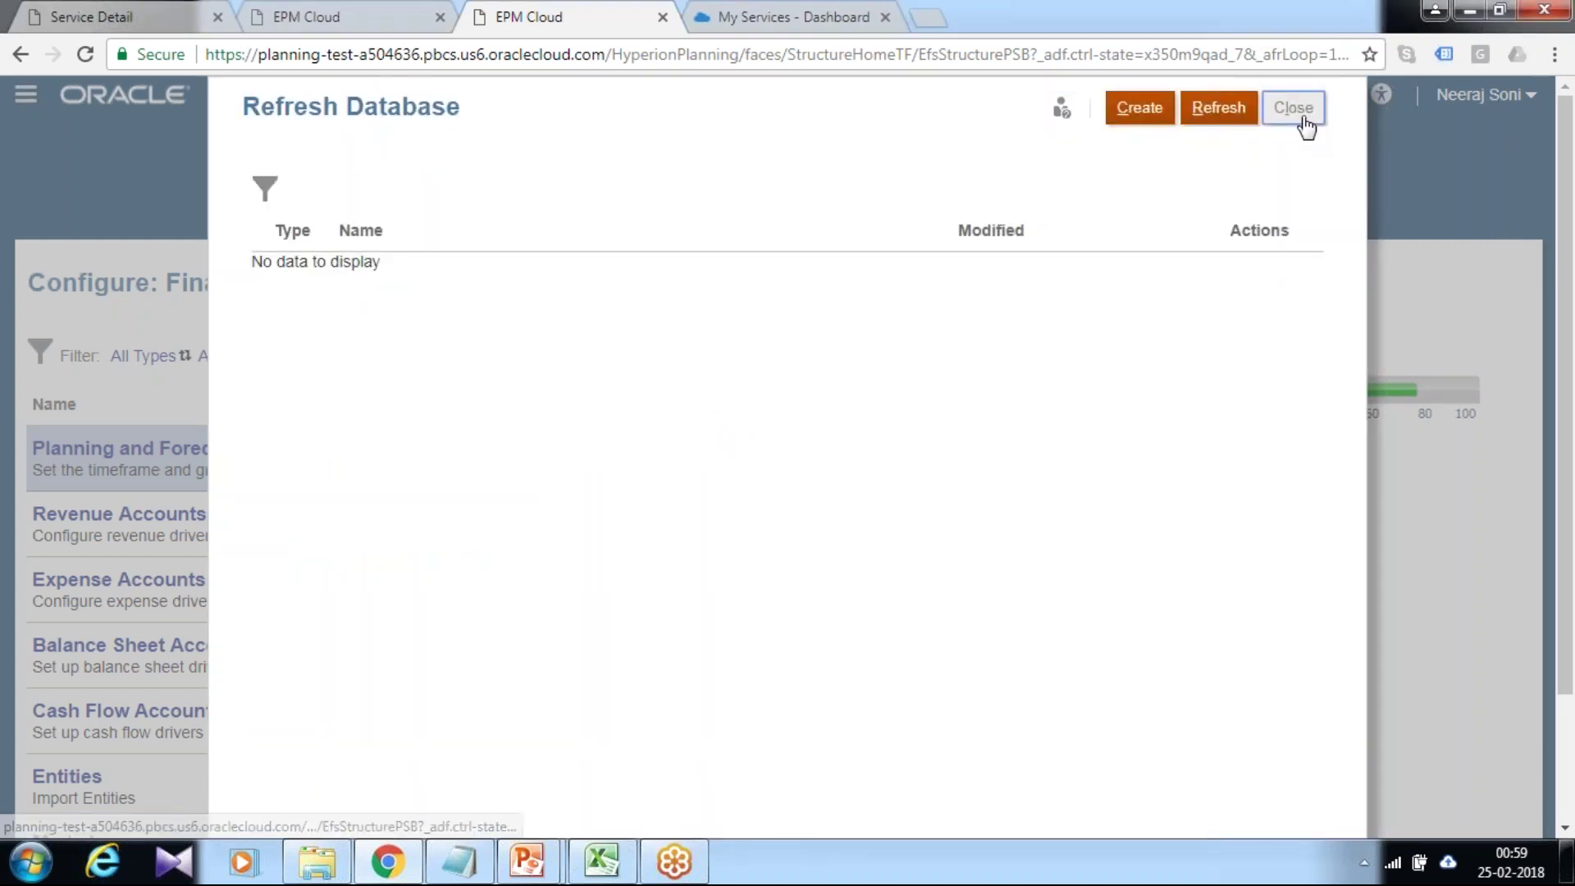
left_click(1304, 121)
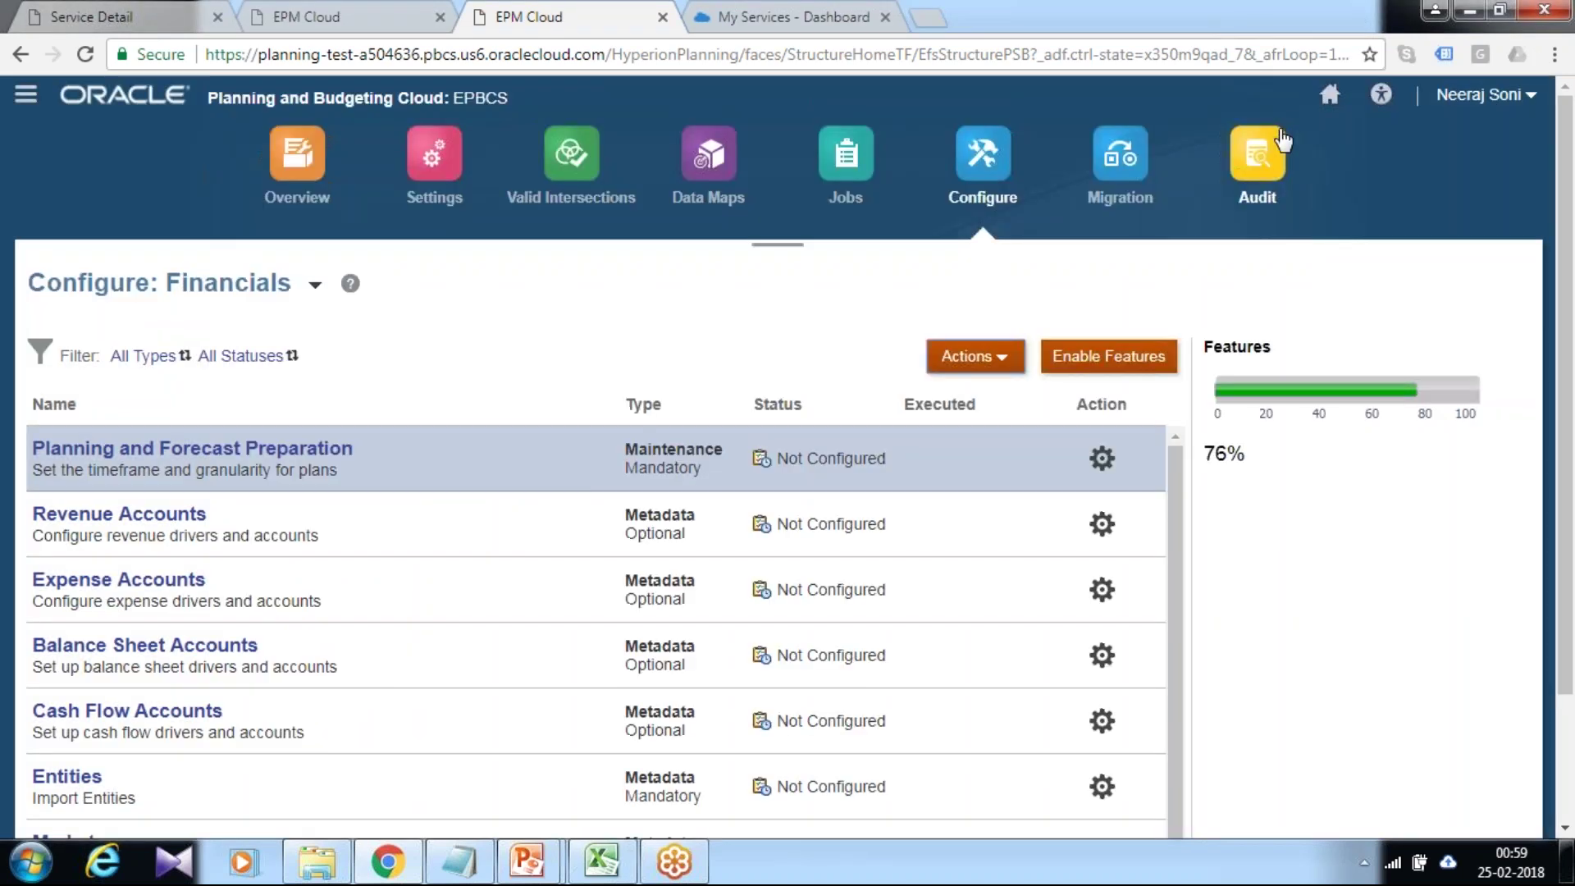
Open the Dimensions editor and filter the Account hierarchy to the OEP_FS cube
left_click(25, 94)
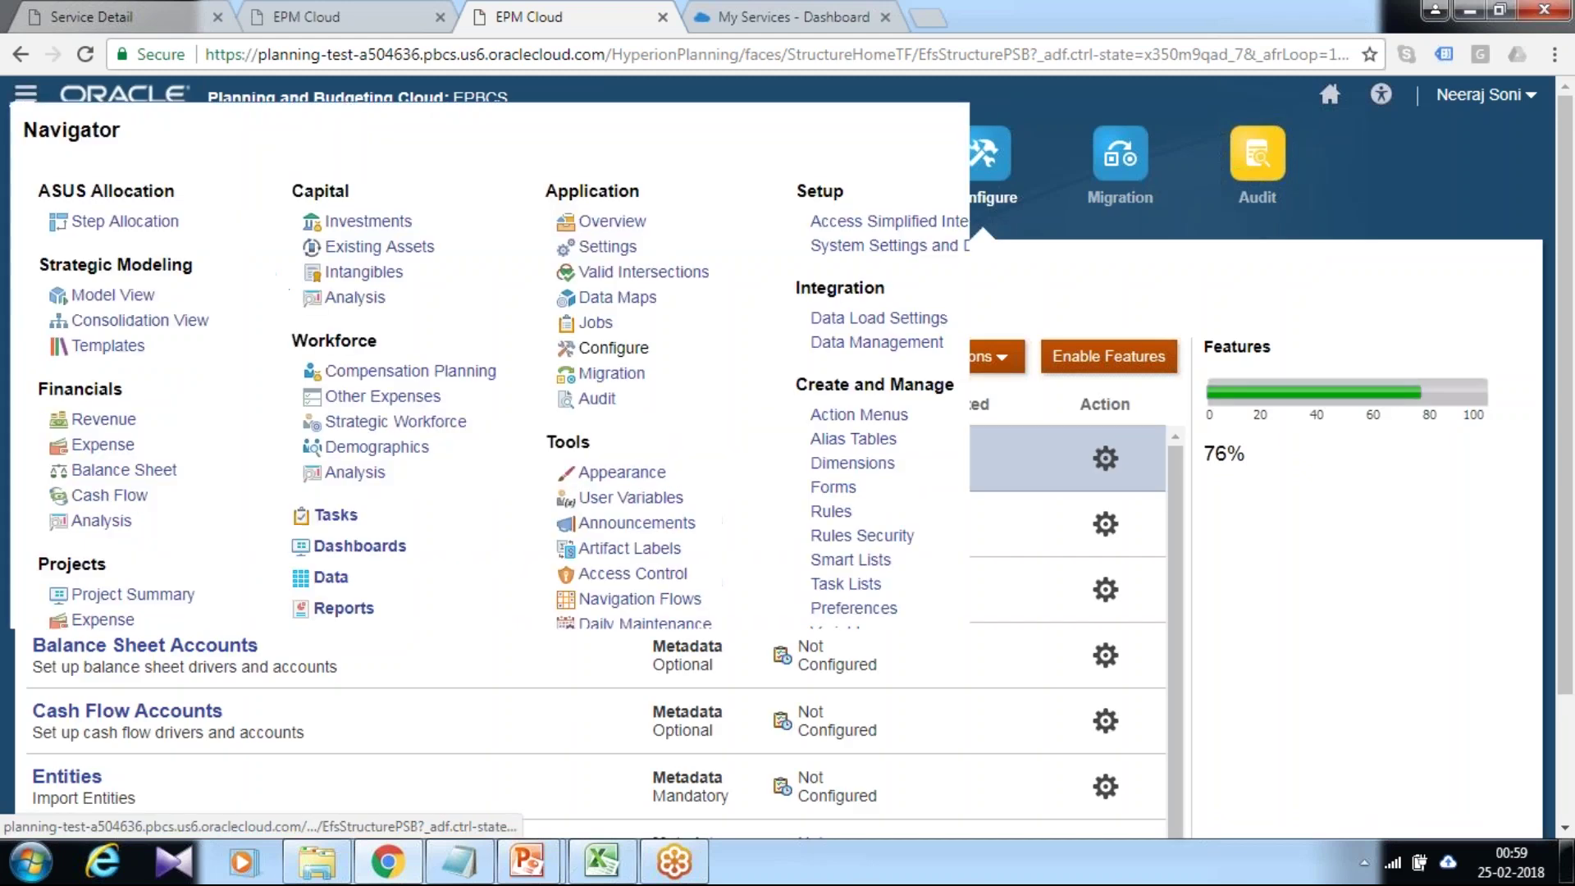
left_click(857, 464)
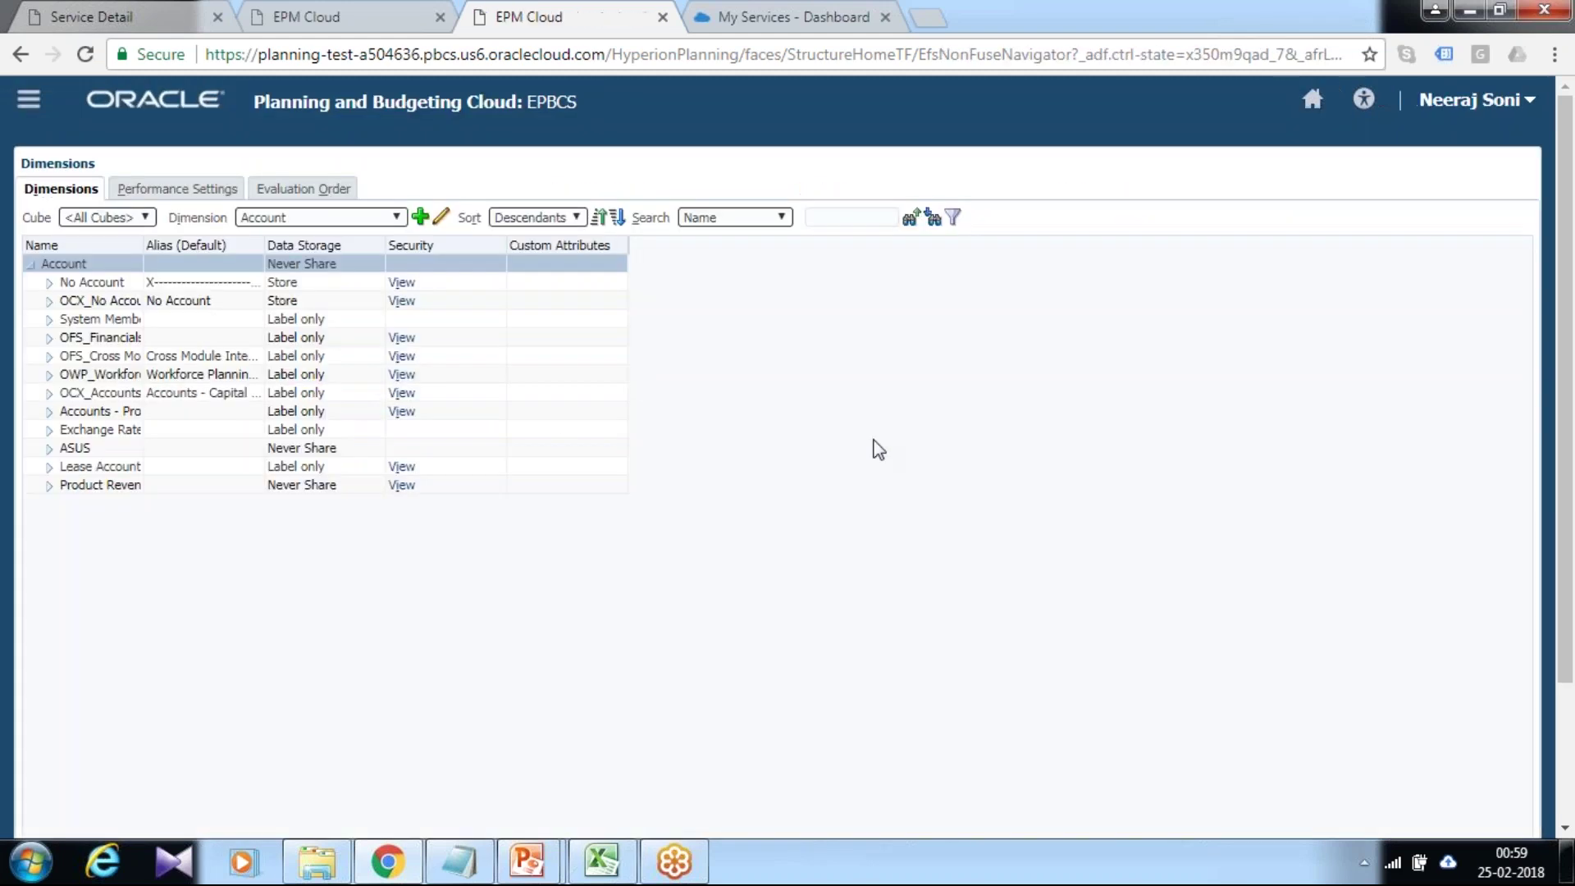
left_click(97, 217)
left_click(96, 267)
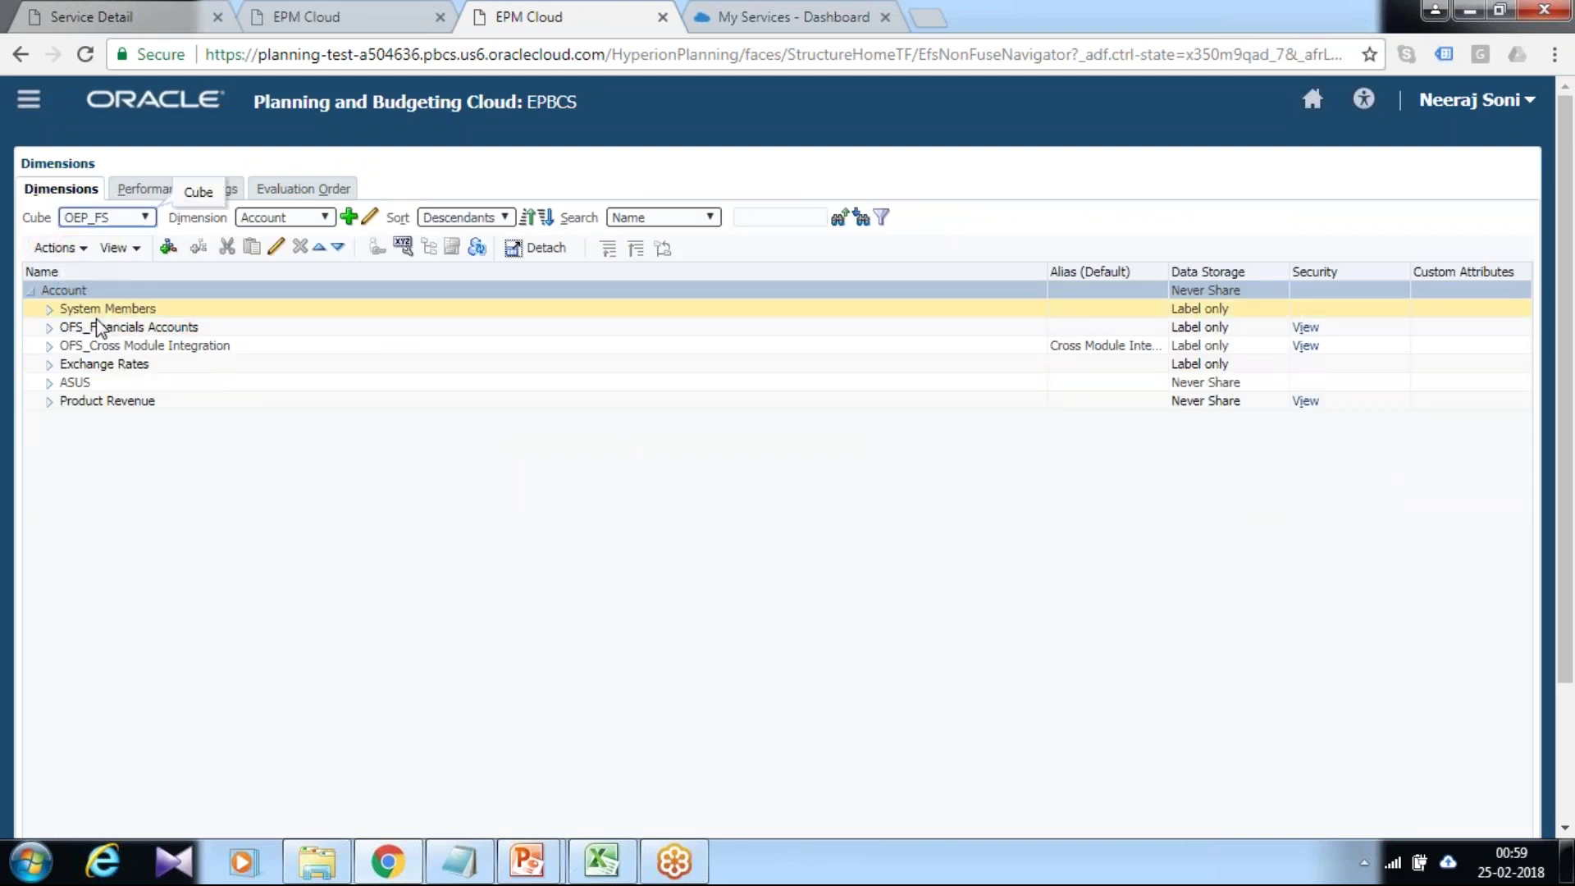
Expand OFS_Financials Accounts down to OFS_Total Revenue to reveal Business_Consulting
left_click(49, 327)
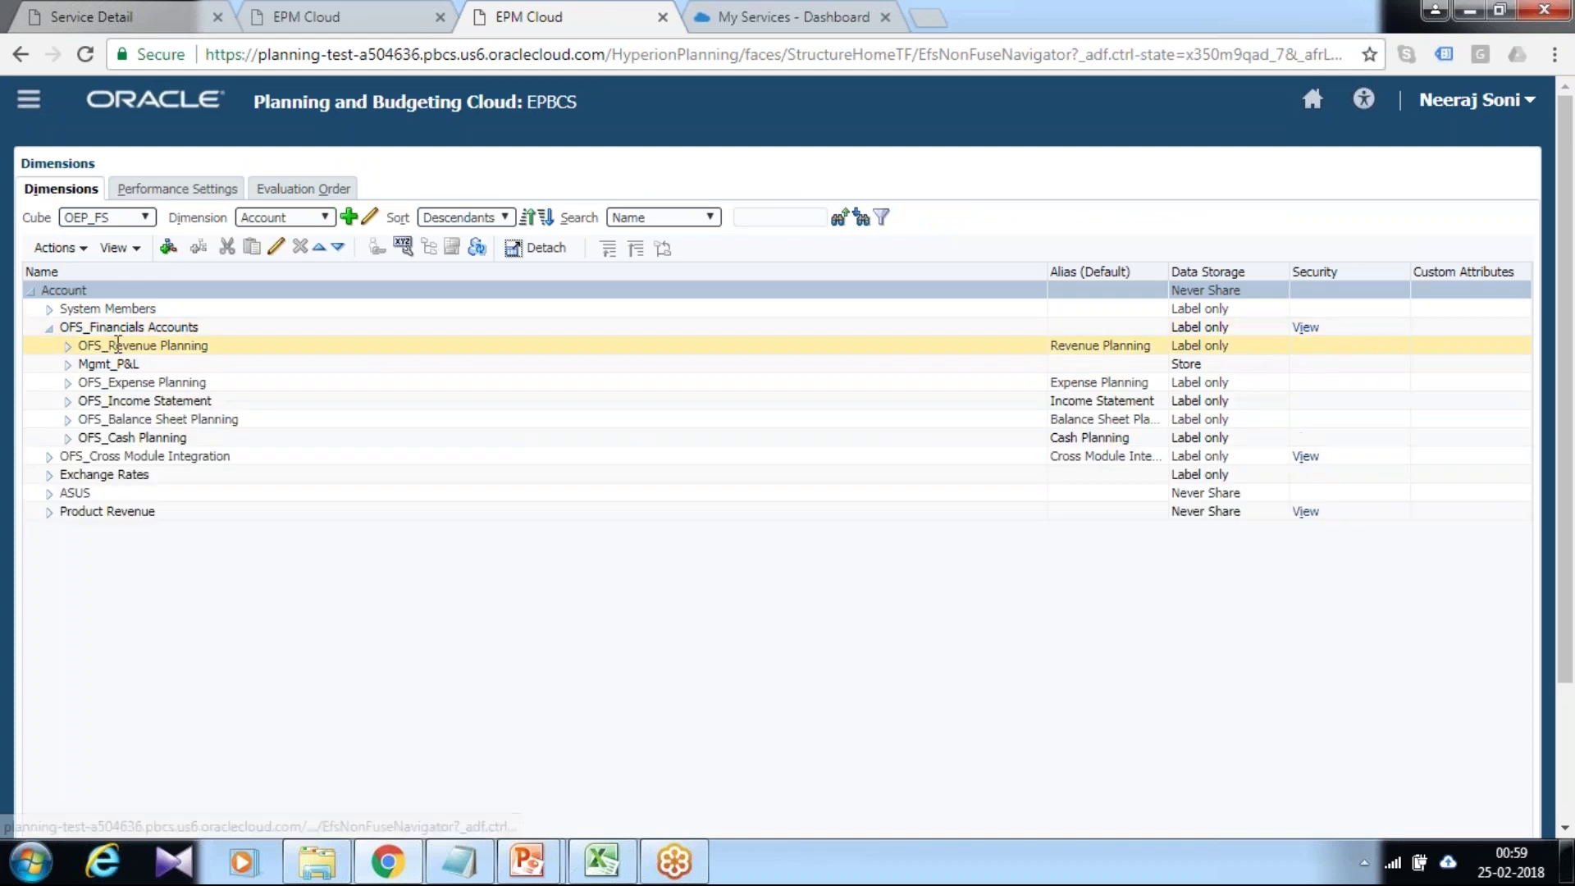
left_click(68, 346)
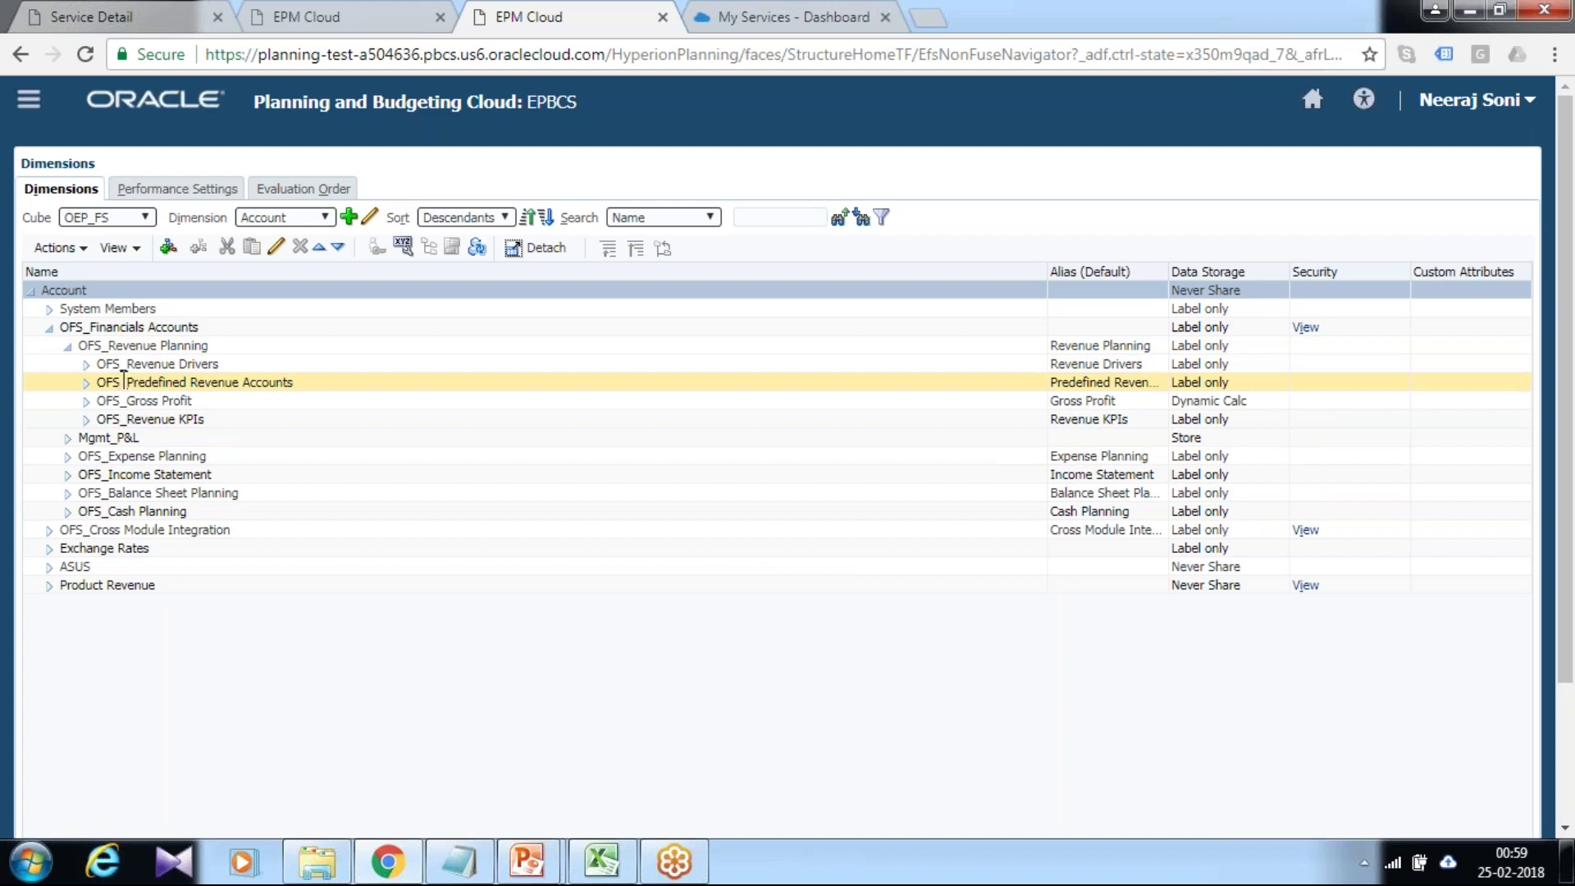
left_click(130, 380)
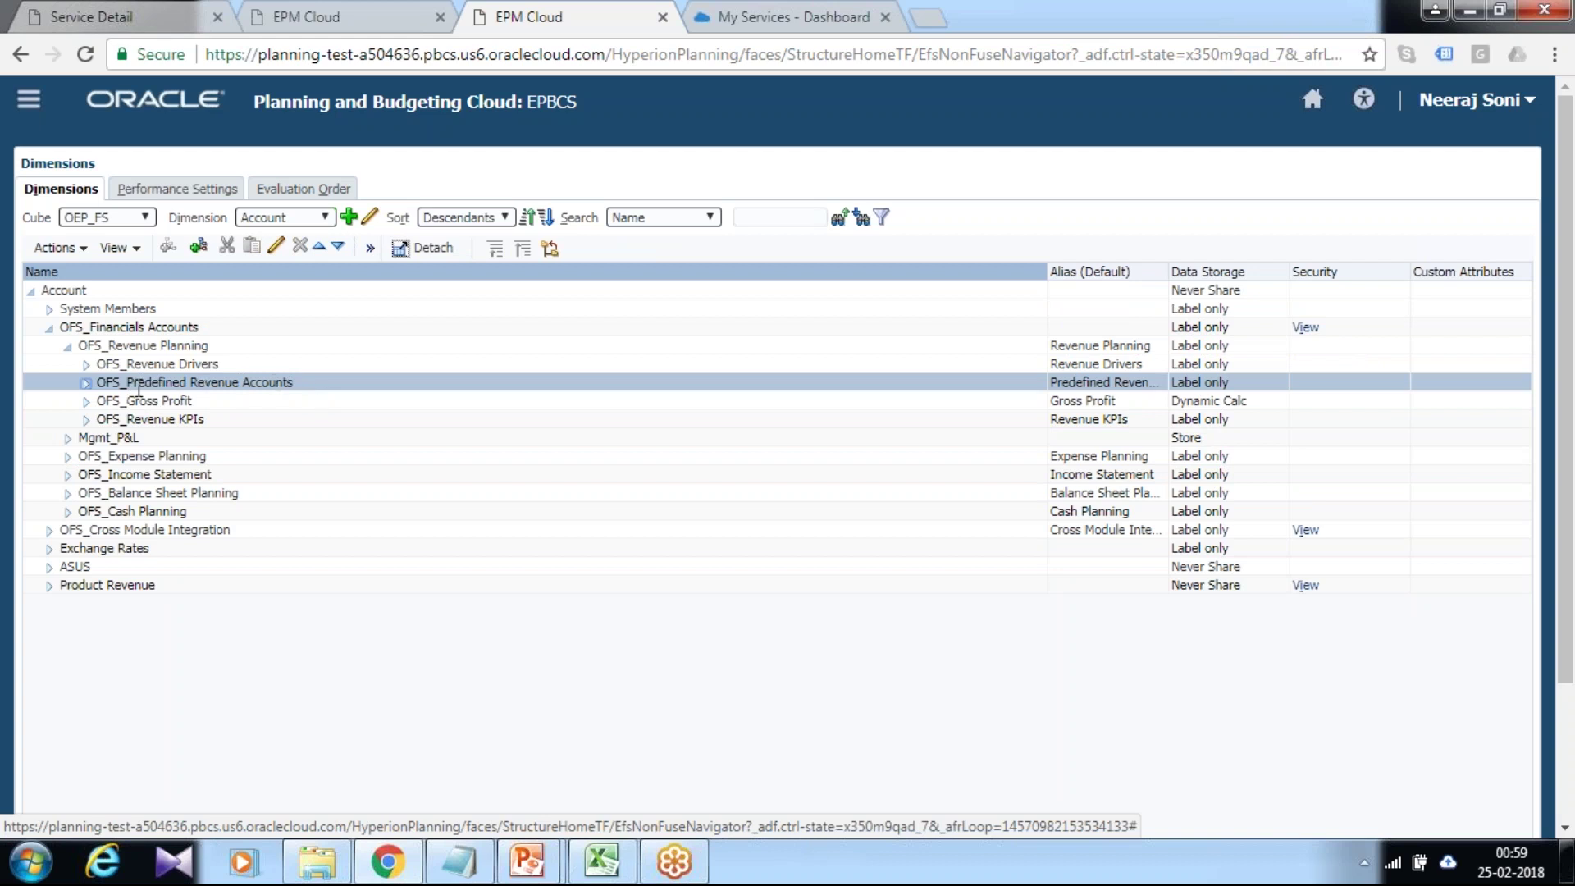
left_click(86, 401)
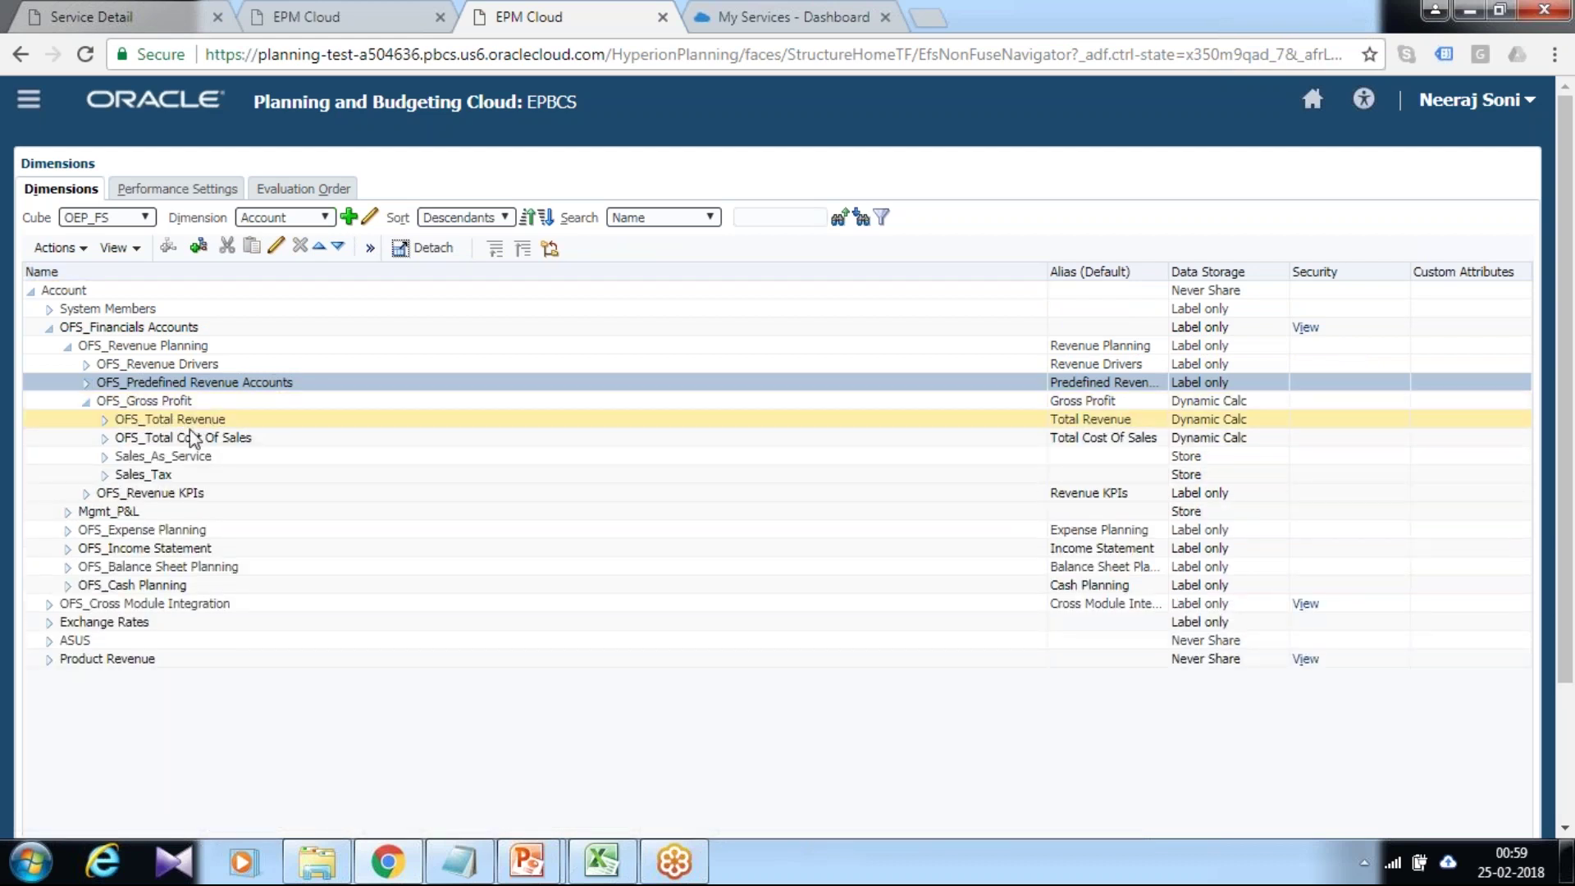
left_click(105, 419)
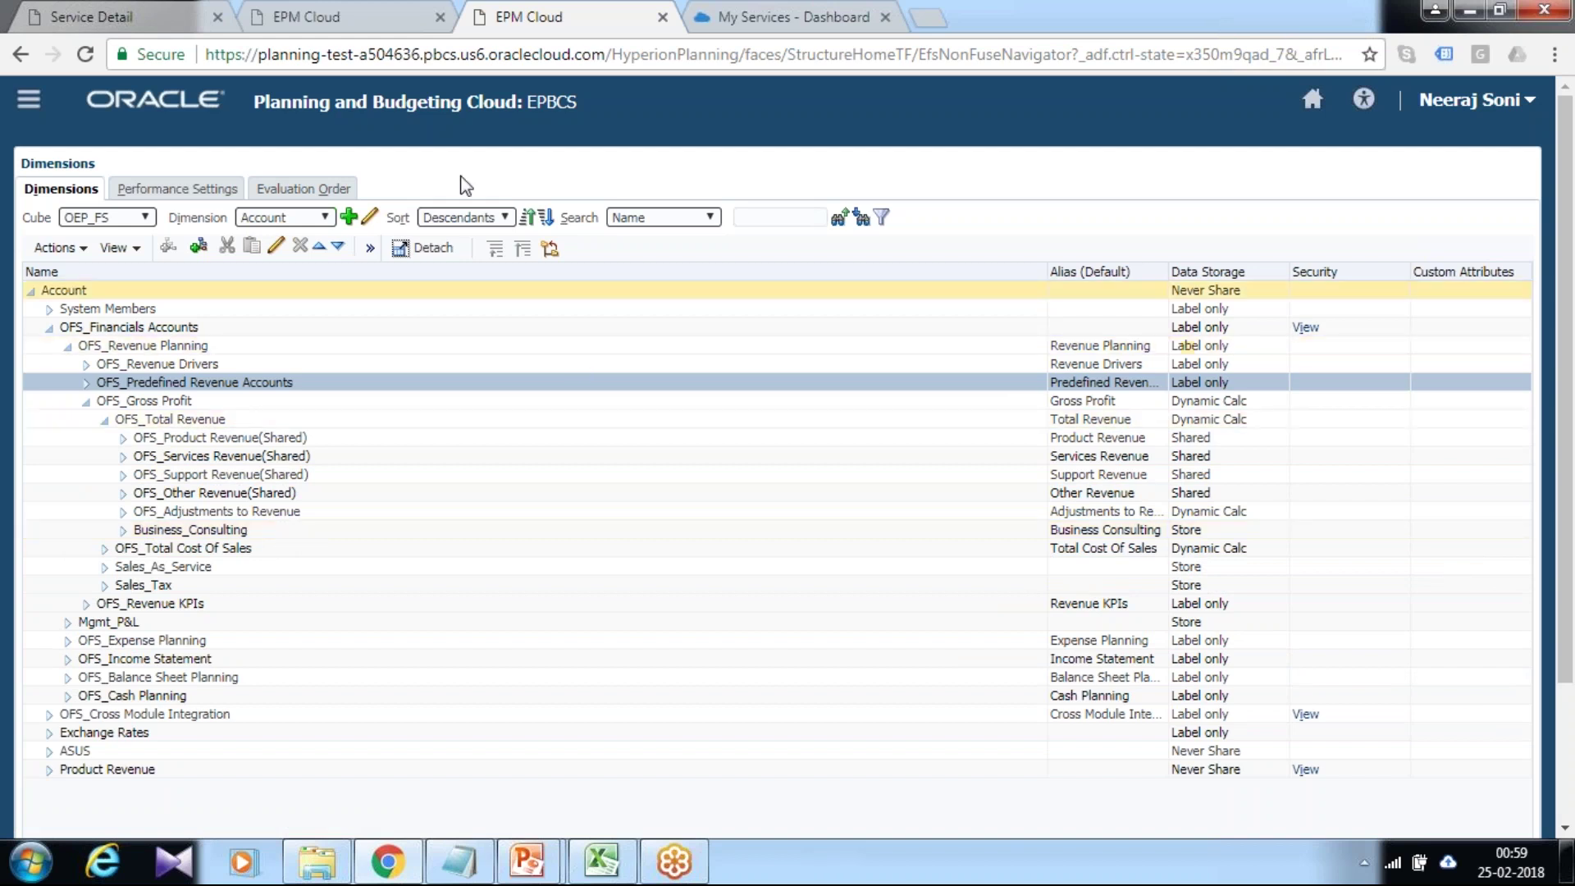
left_click(365, 11)
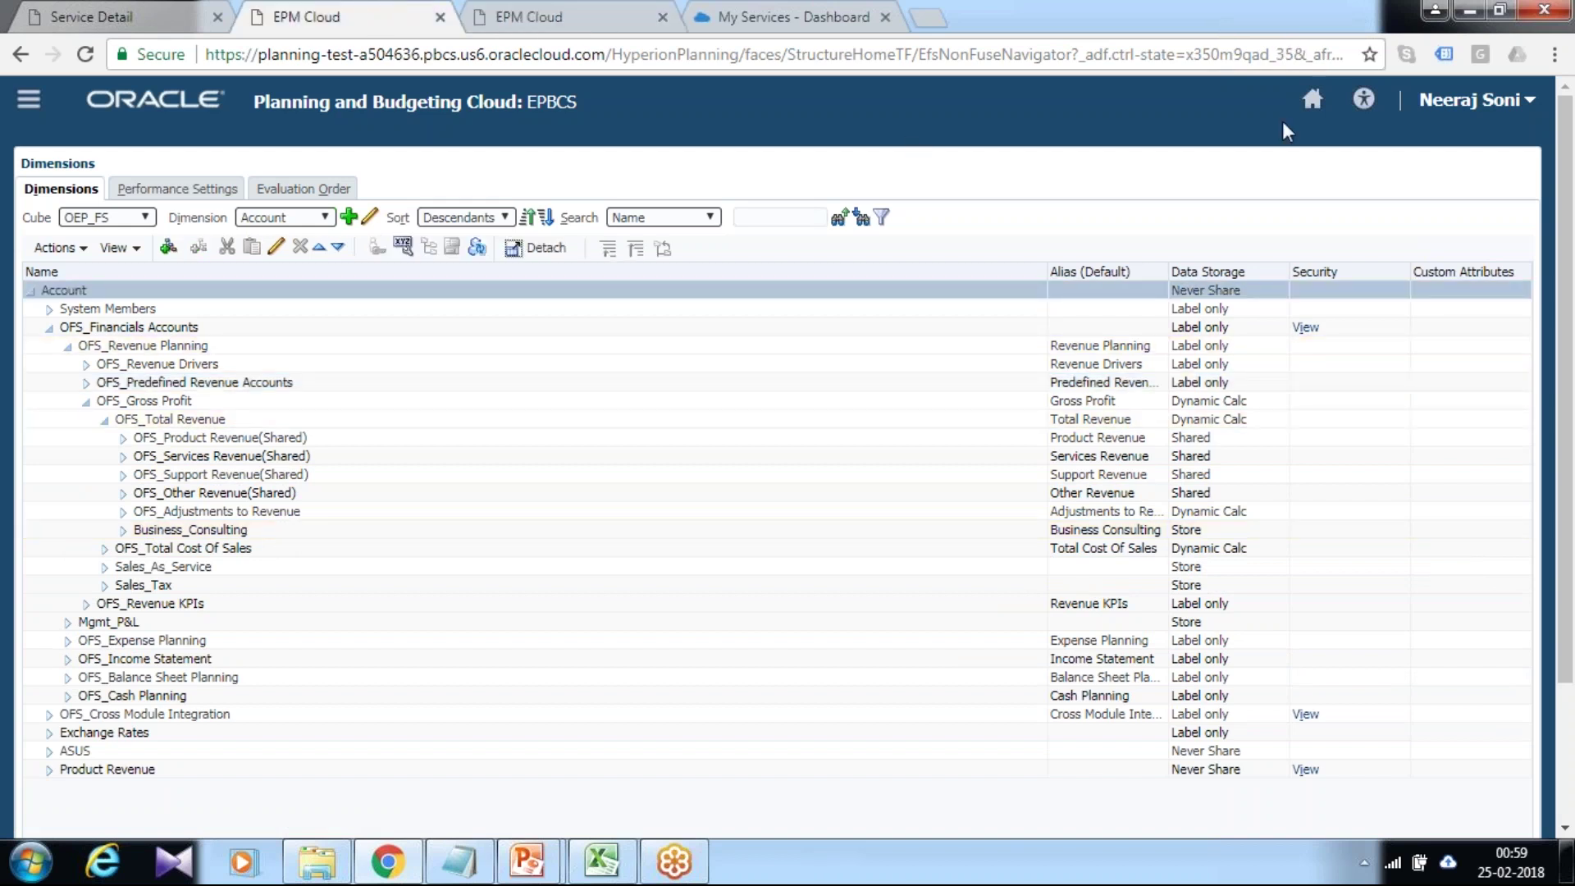
Open Financials > Revenue and show the Driver Based Revenue Planning form for FY17
left_click(1312, 99)
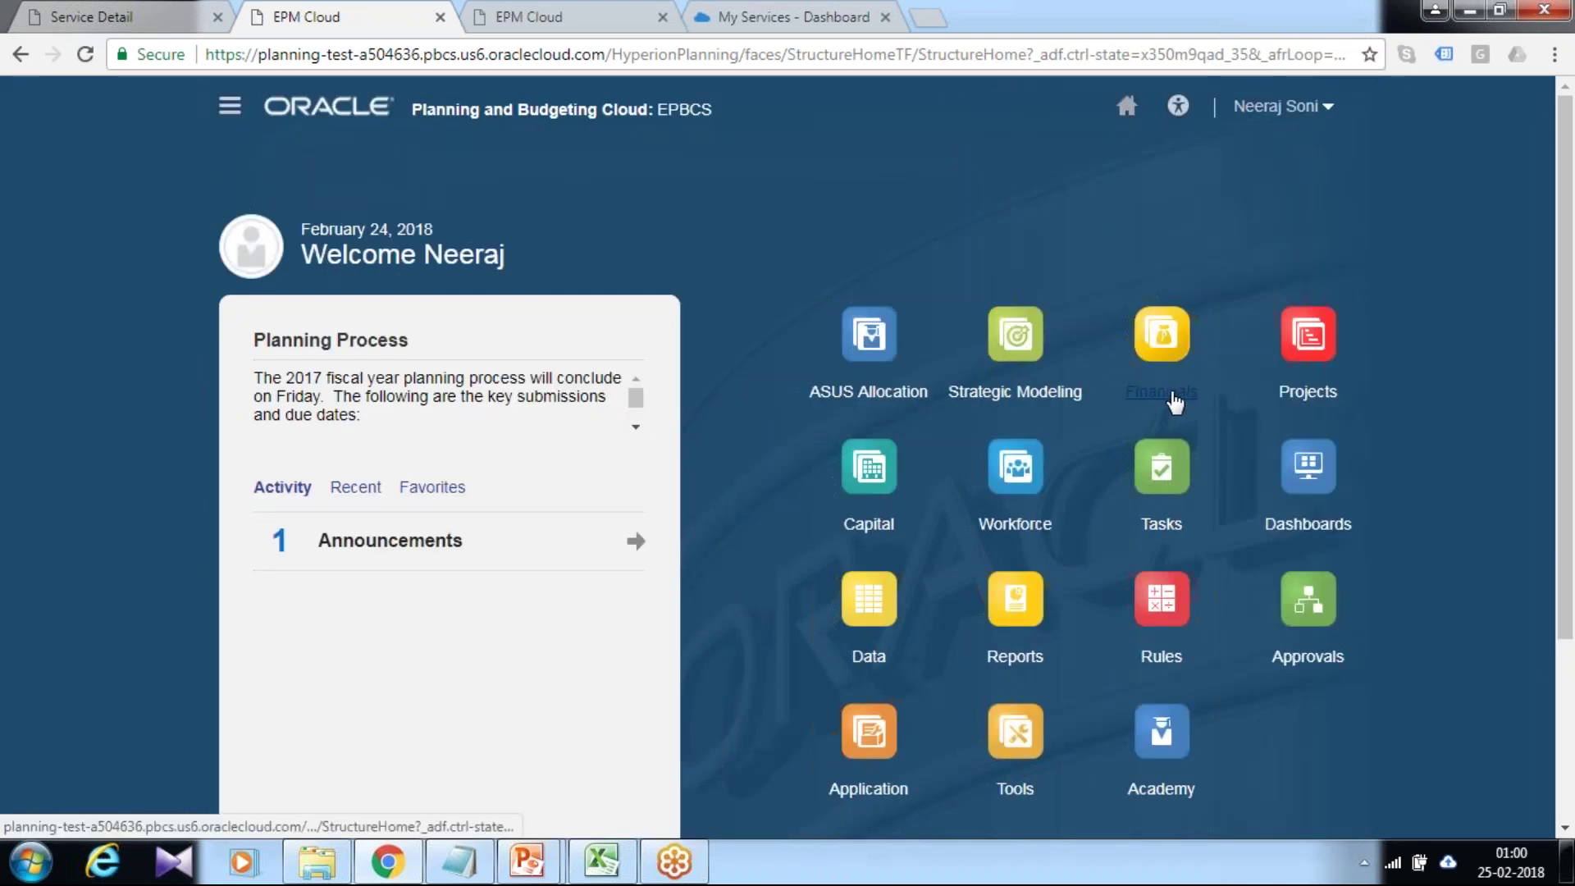
left_click(1172, 396)
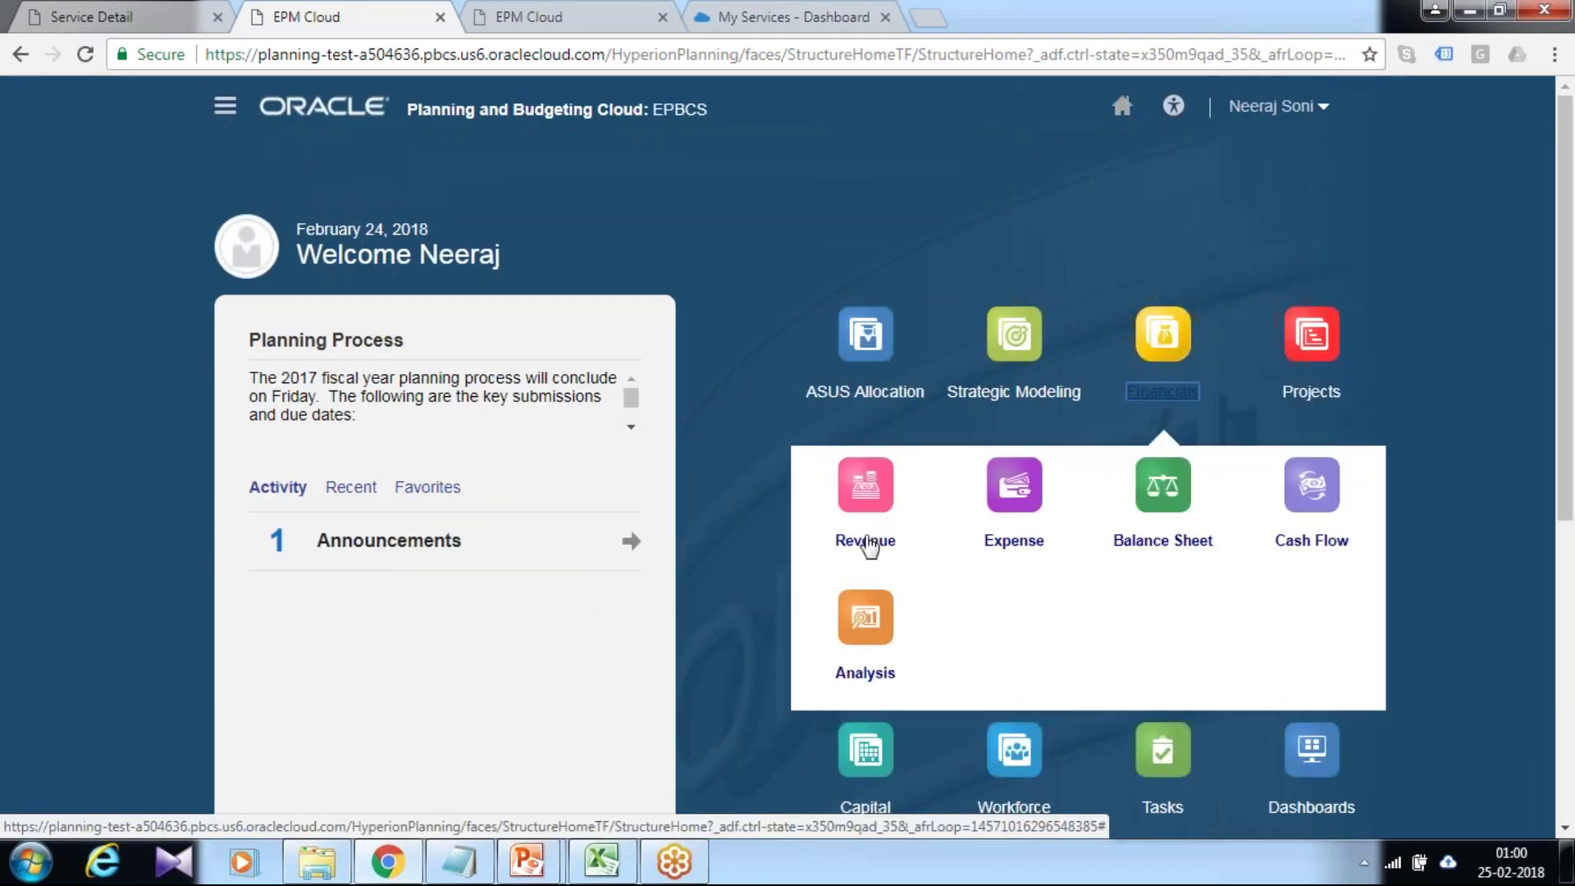
left_click(866, 540)
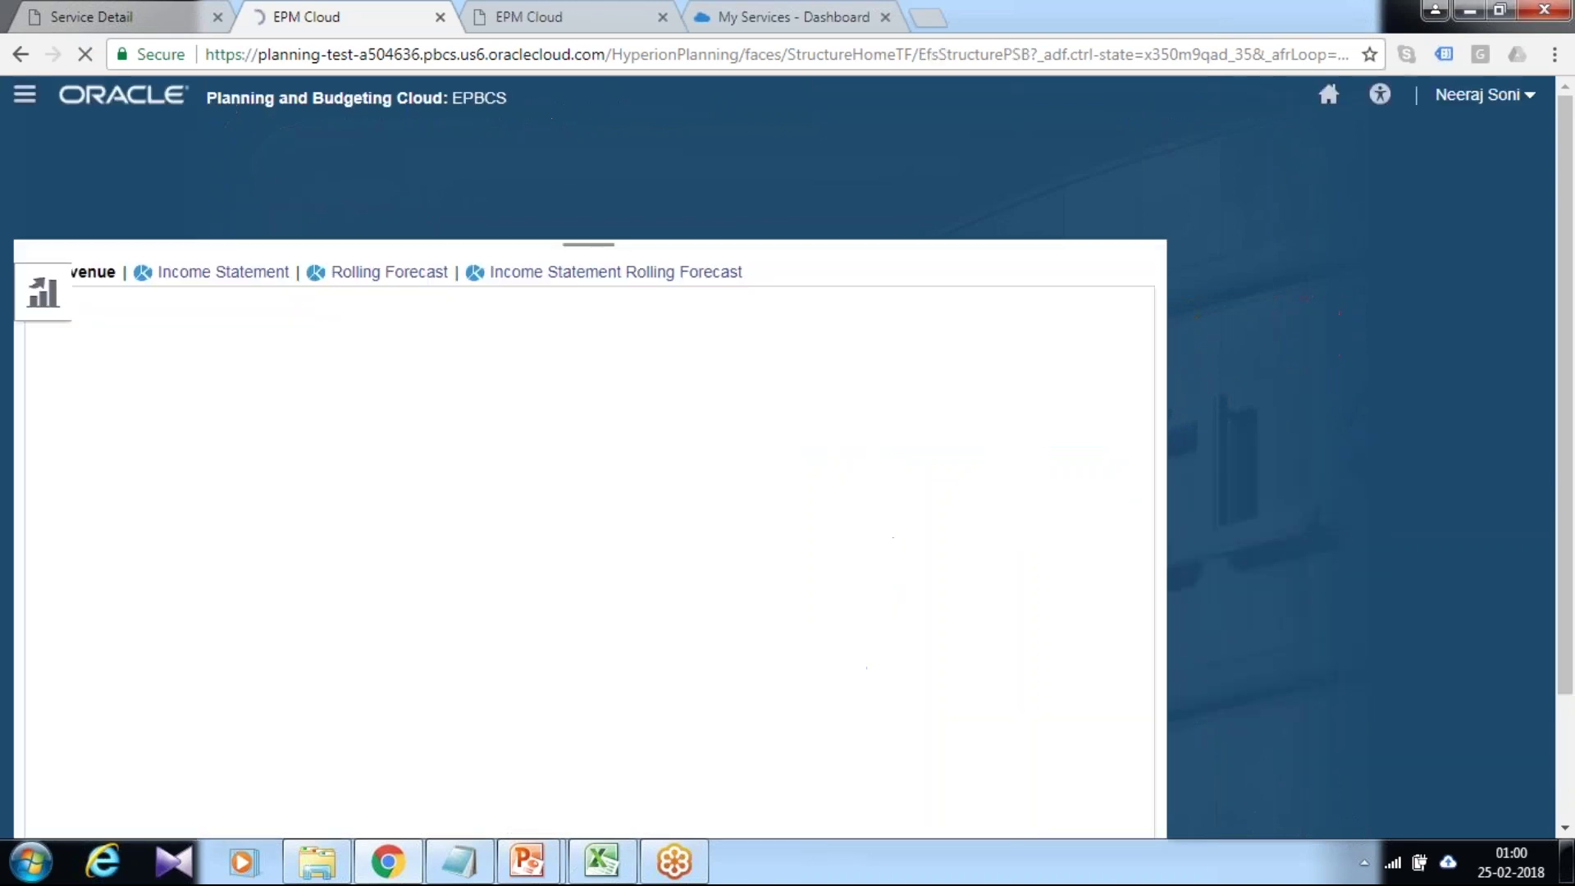
scroll(1116, 420, "down", 2)
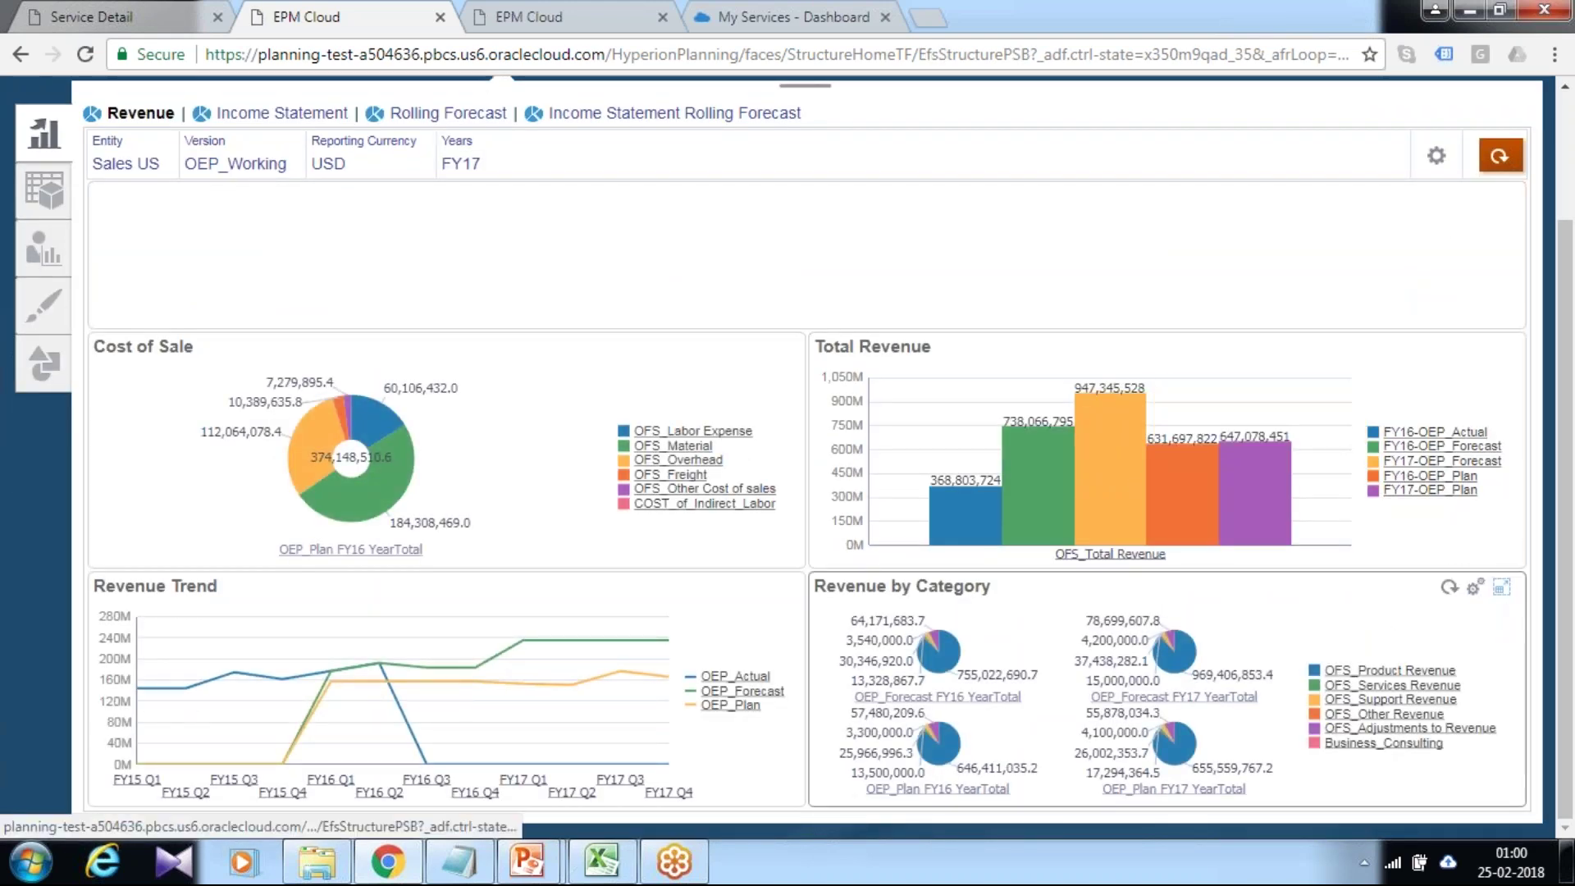
left_click(1503, 588)
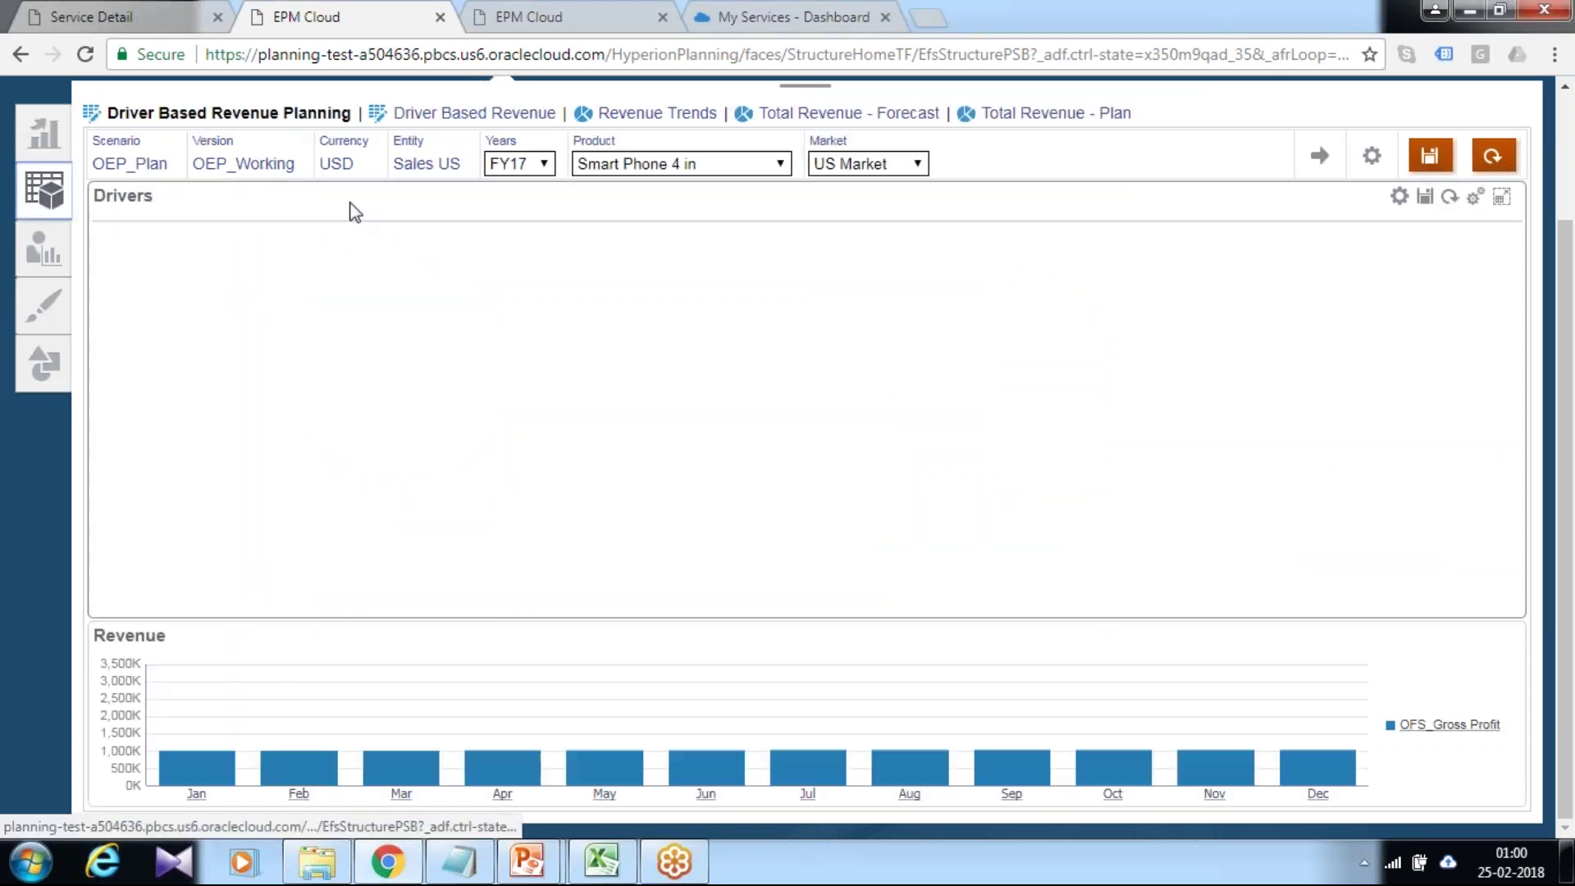
Open the Driver Based Revenue tab and scroll to the still-empty Business_Consulting row
left_click(456, 119)
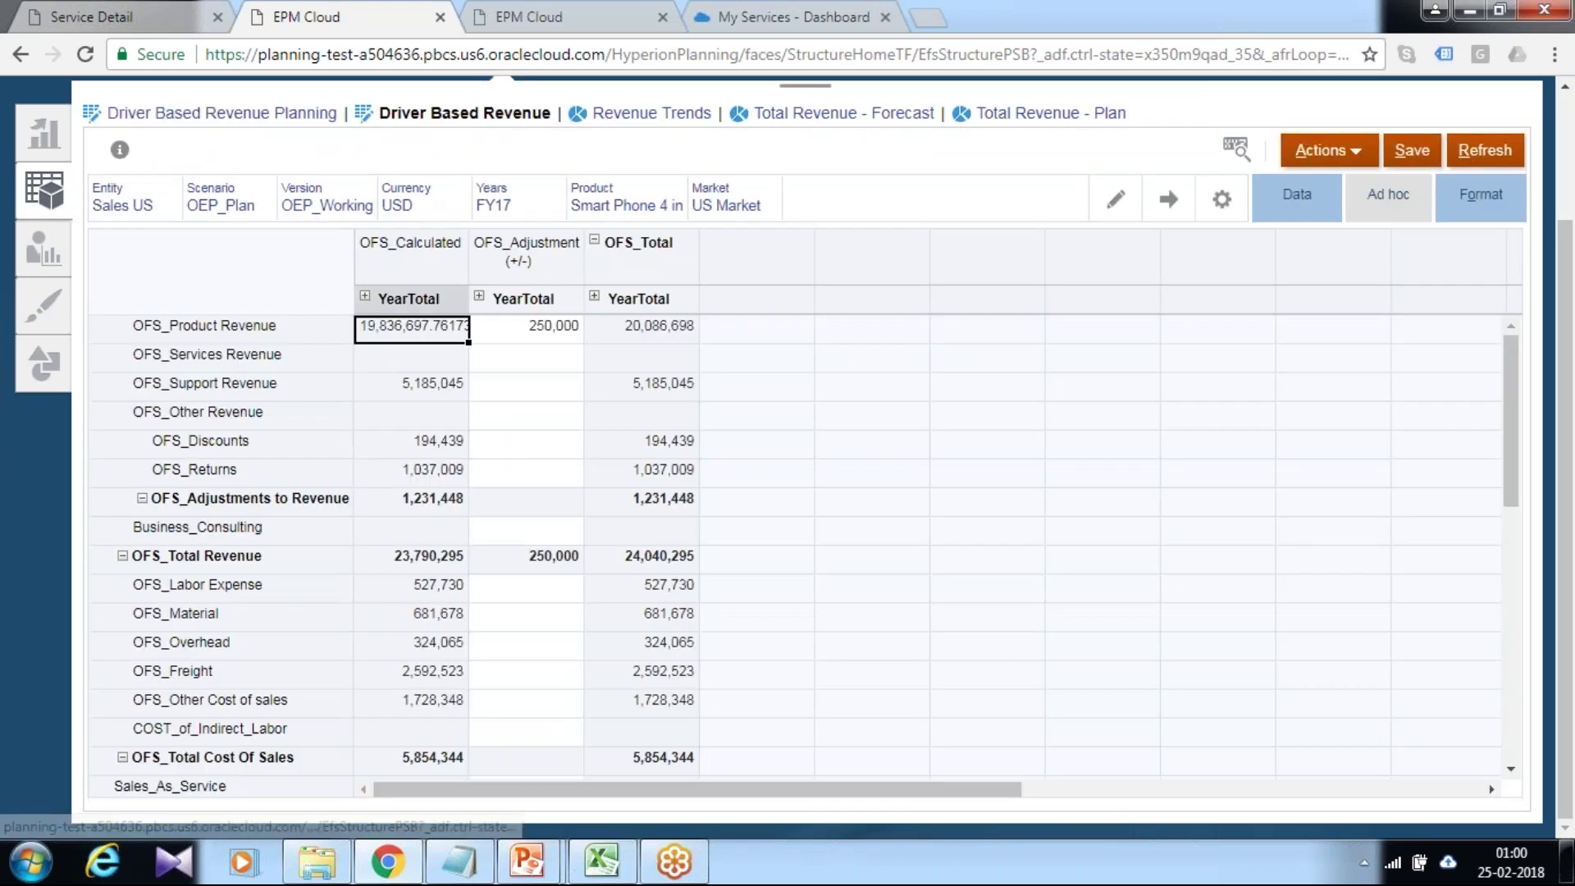
scroll(362, 465, "down", 3)
scroll(372, 519, "down", 2)
scroll(369, 524, "up", 5)
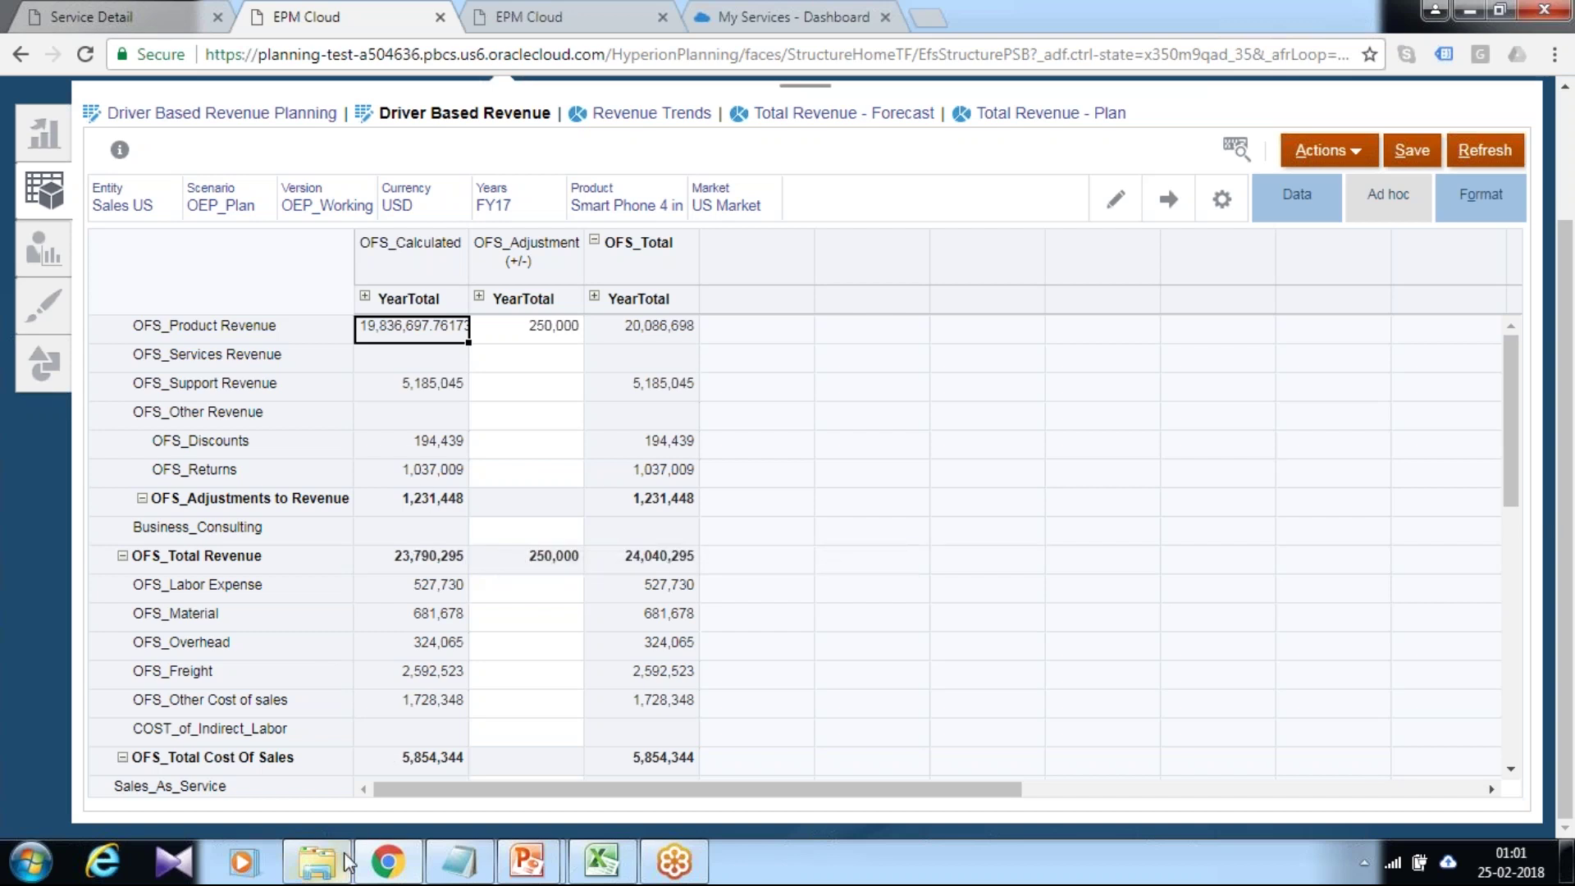
Open Fin Data_Business_Consulting in Notepad, inspect its Business_Consulting monthly values, then close it
left_click(316, 861)
double_click(710, 500)
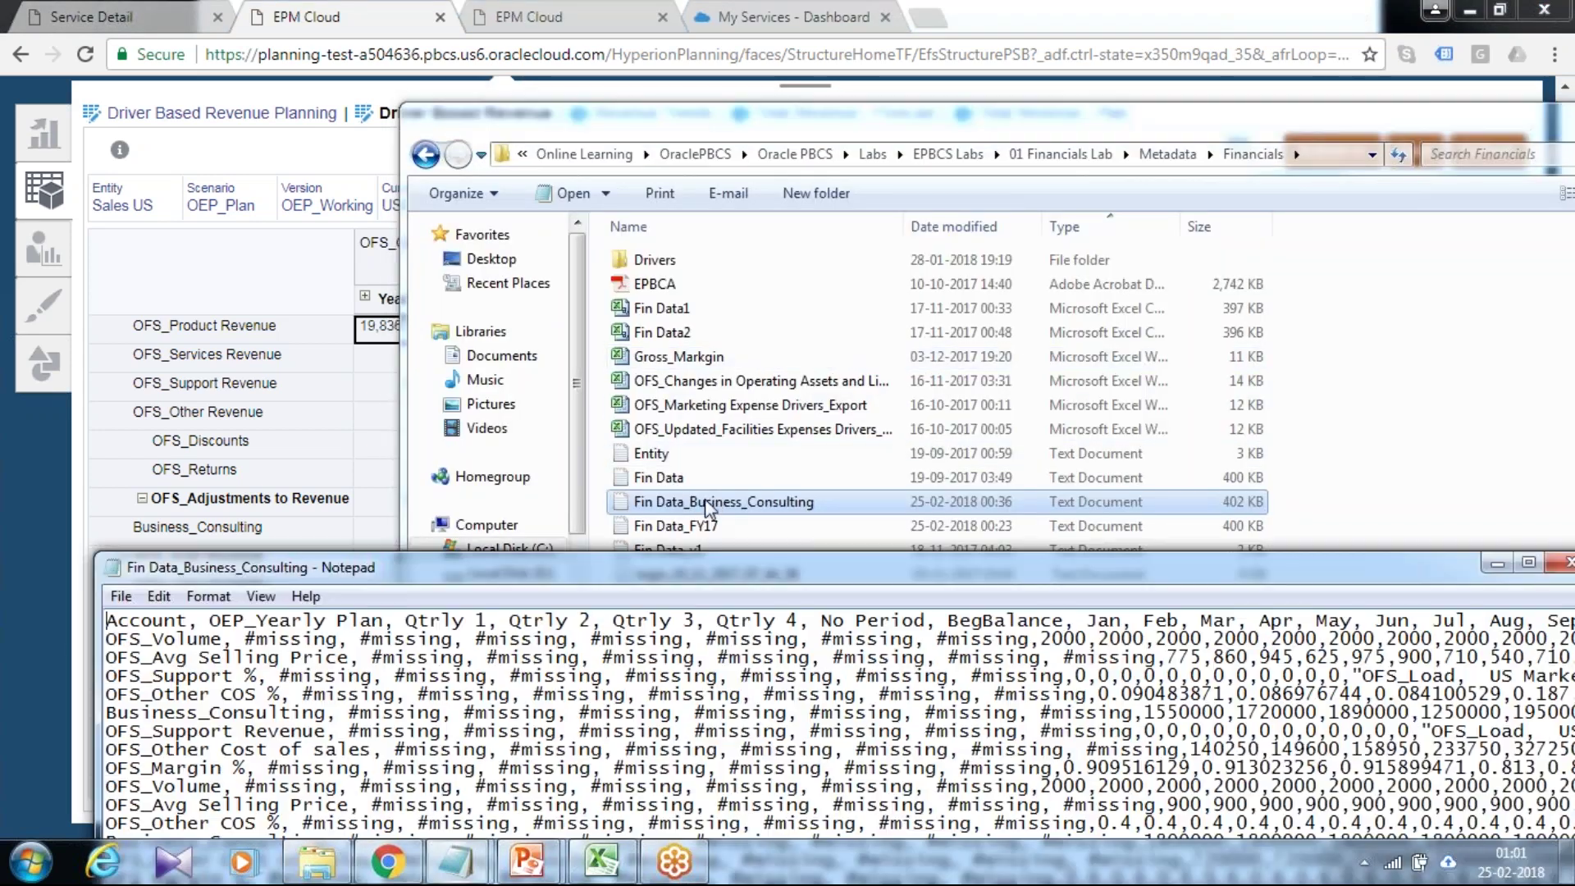
double_click(645, 565)
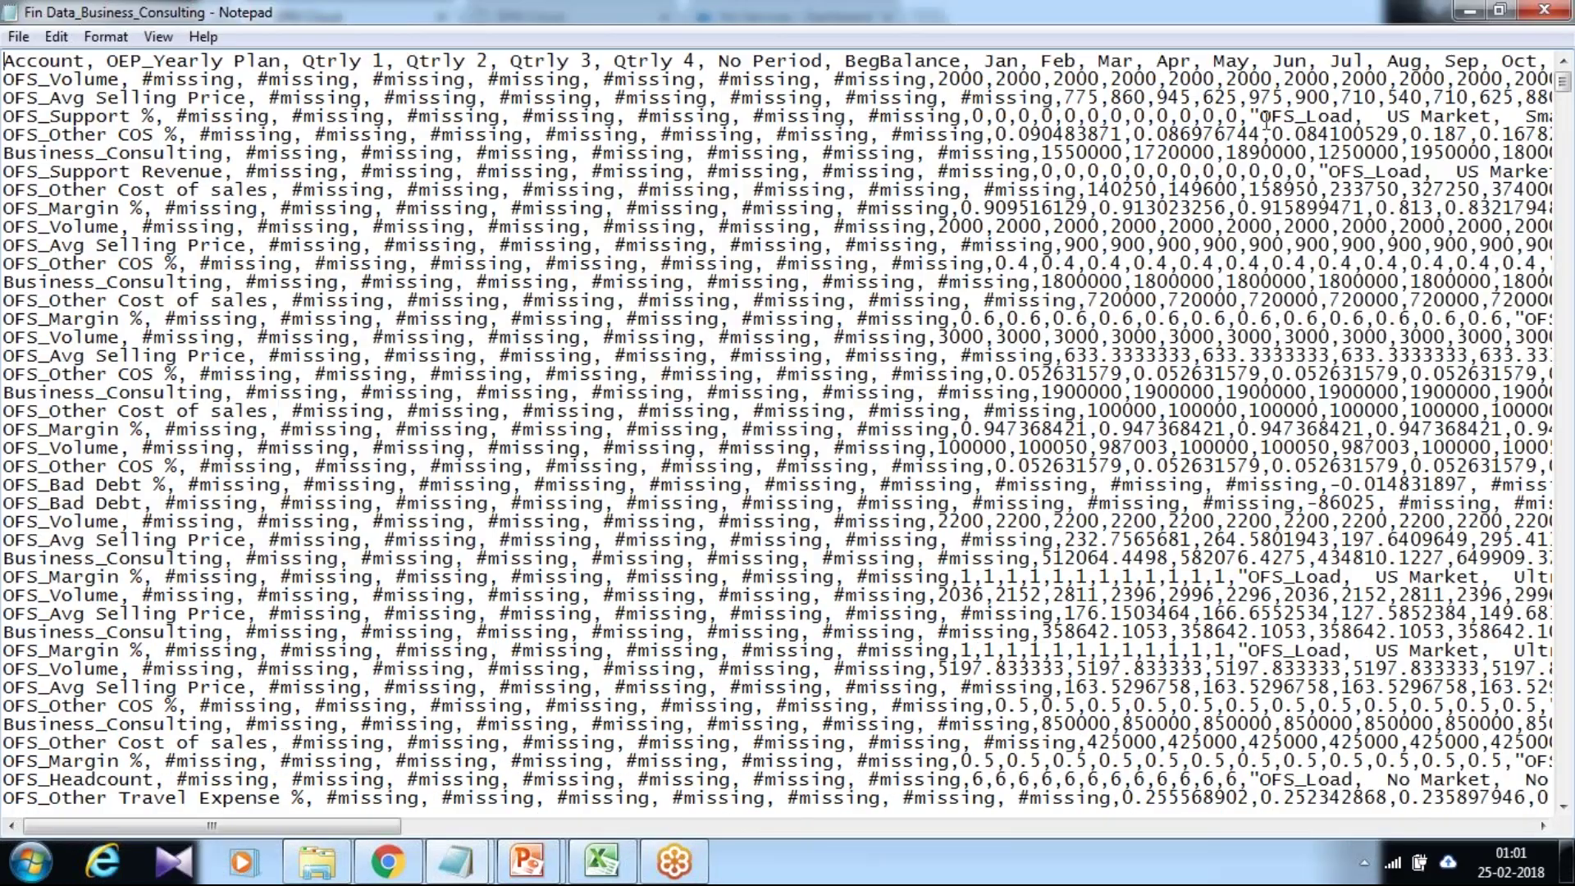
left_click_drag(369, 827, 693, 843)
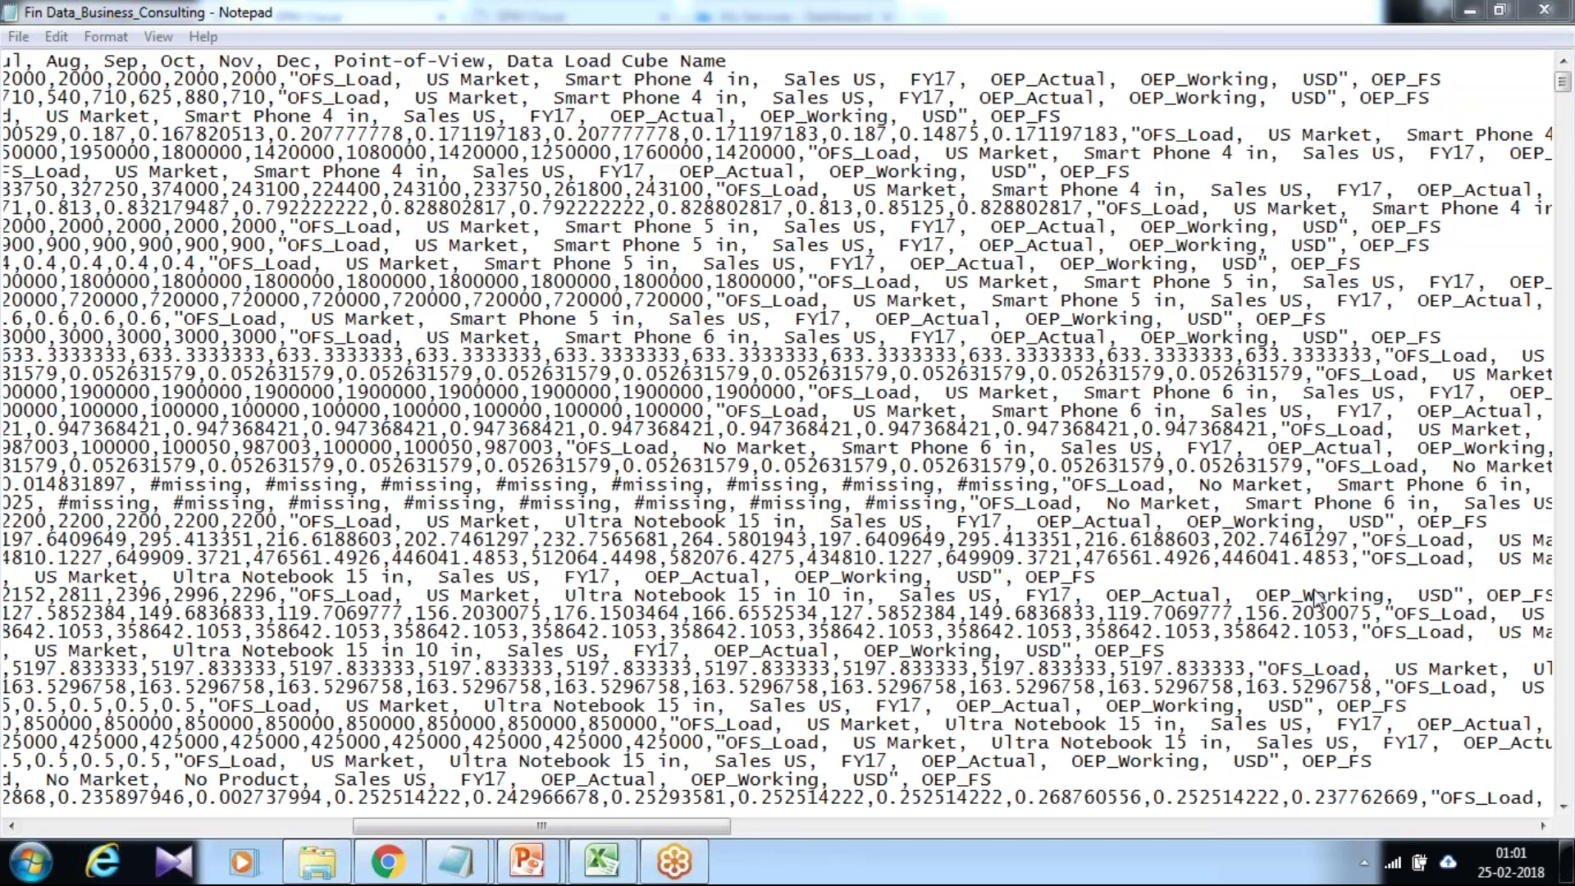
key("F3")
left_click(169, 136)
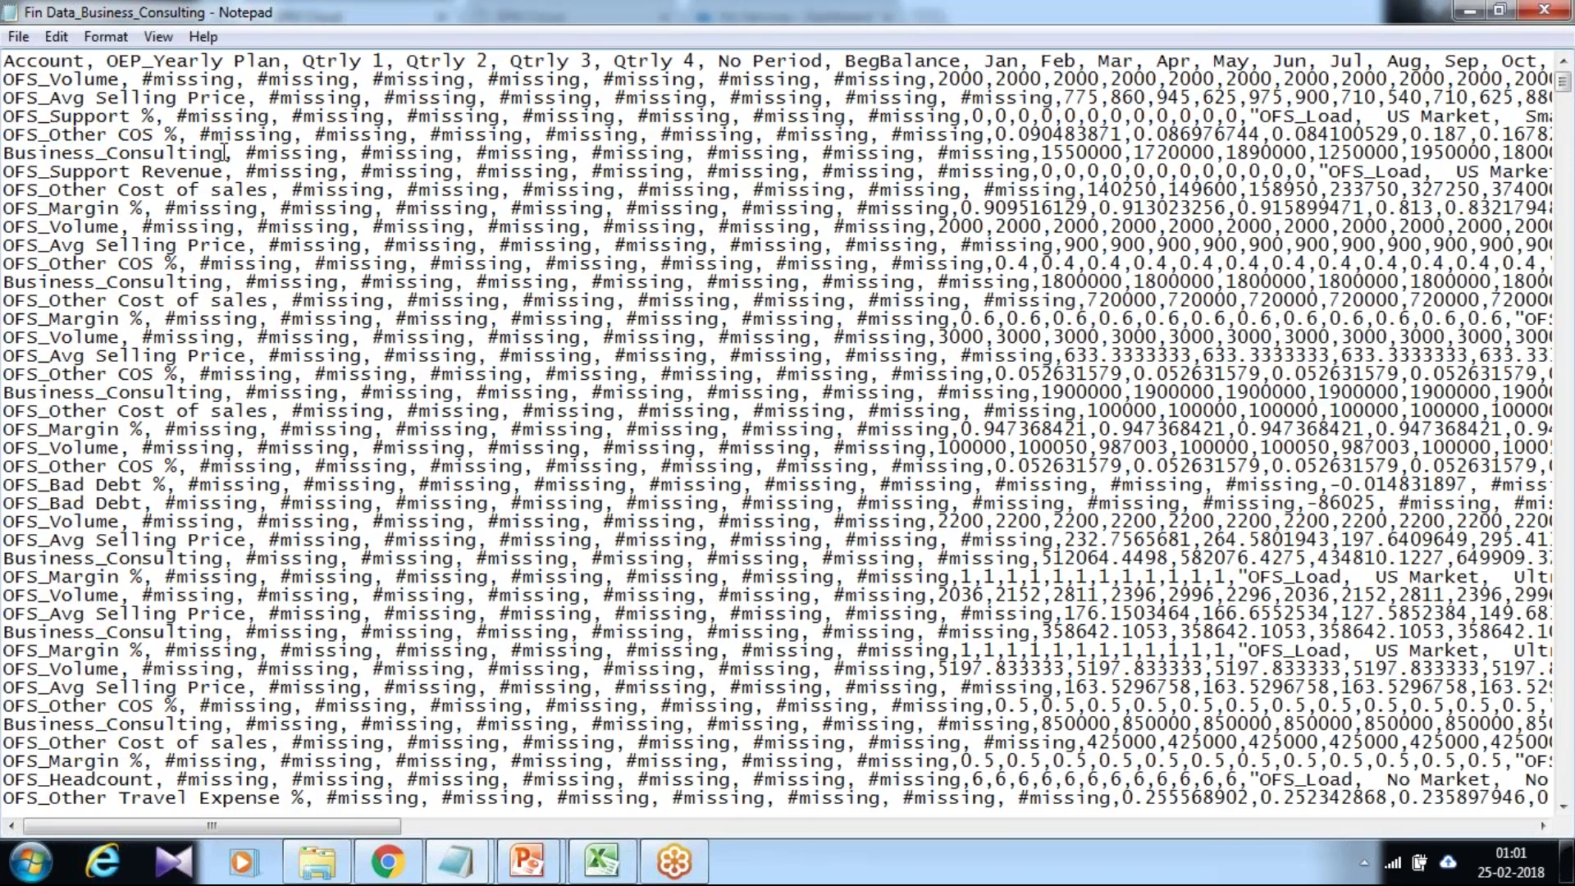
left_click_drag(224, 153, 4, 153)
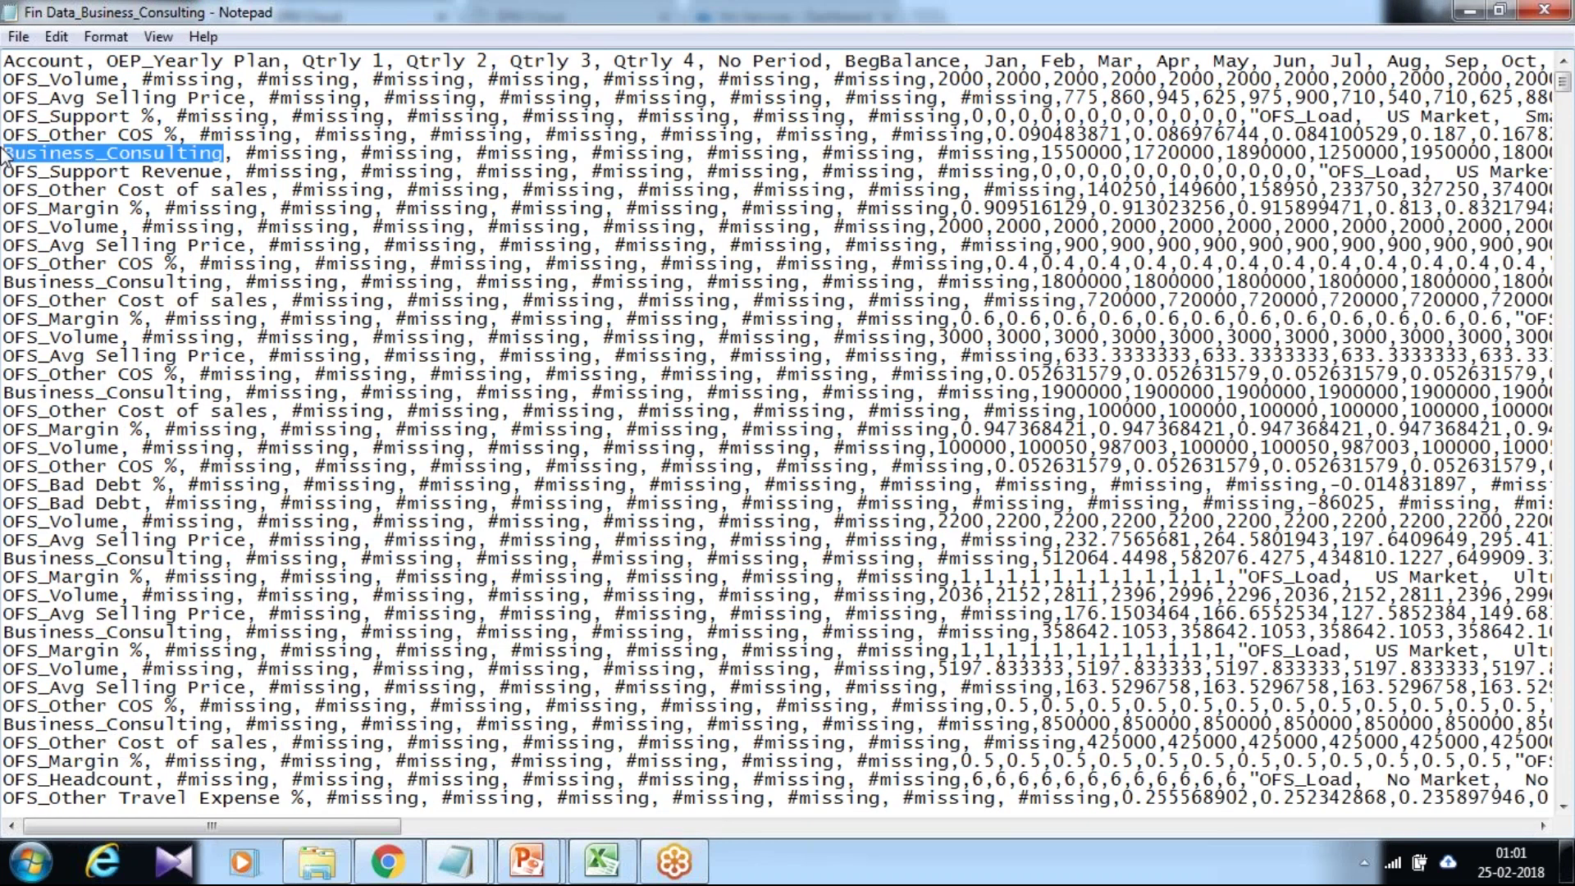
left_click(1545, 10)
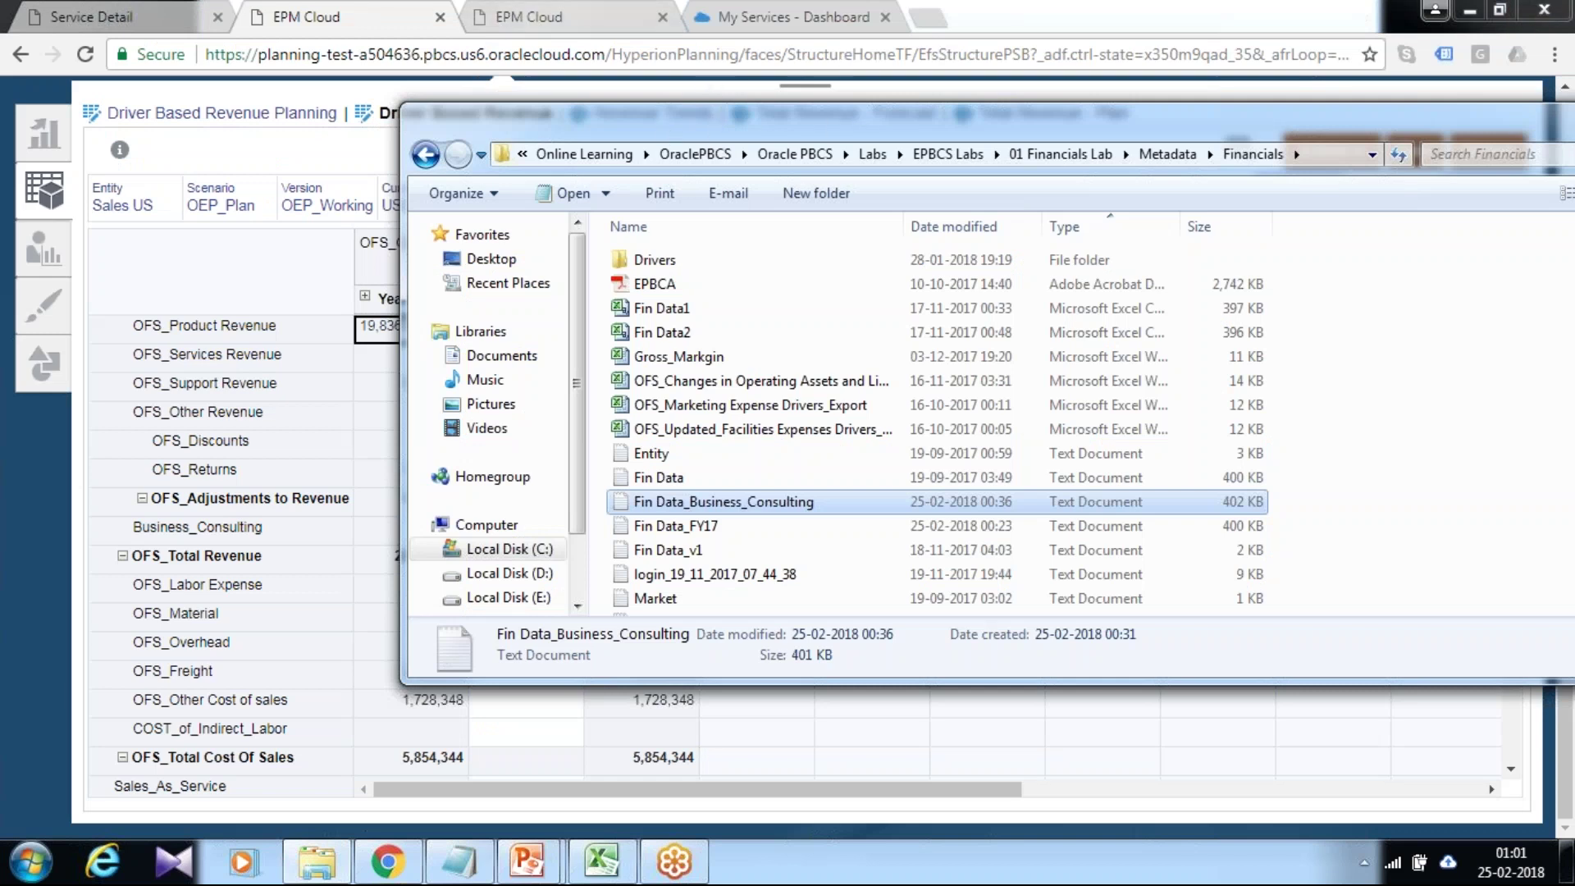
Return from the planning form in the browser to the EPBCS home page
left_click(345, 24)
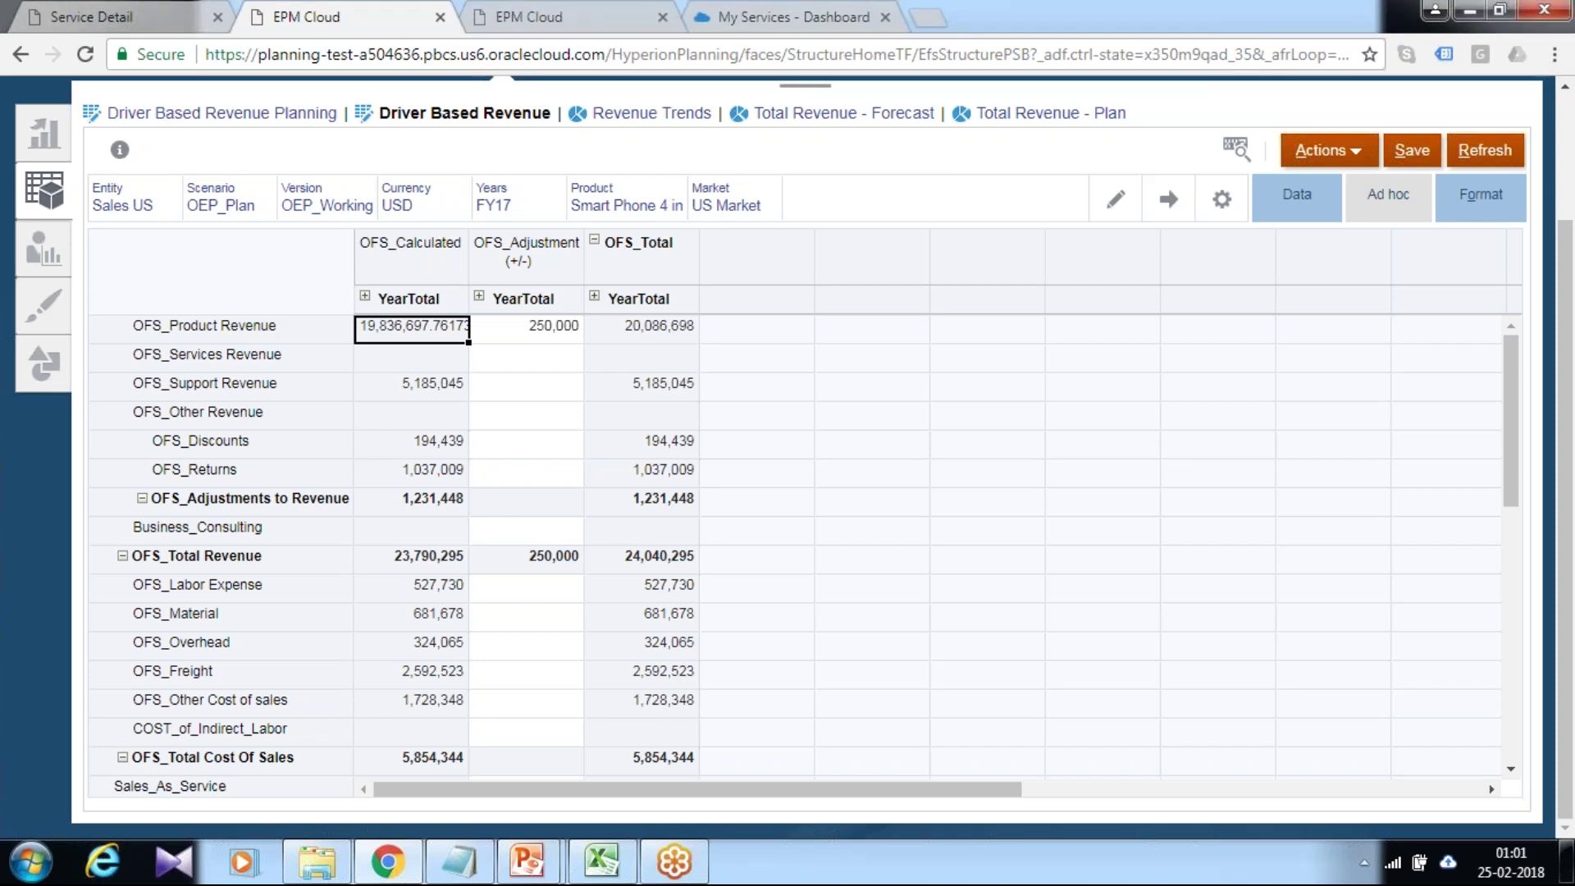
scroll(1354, 123, "up", 2)
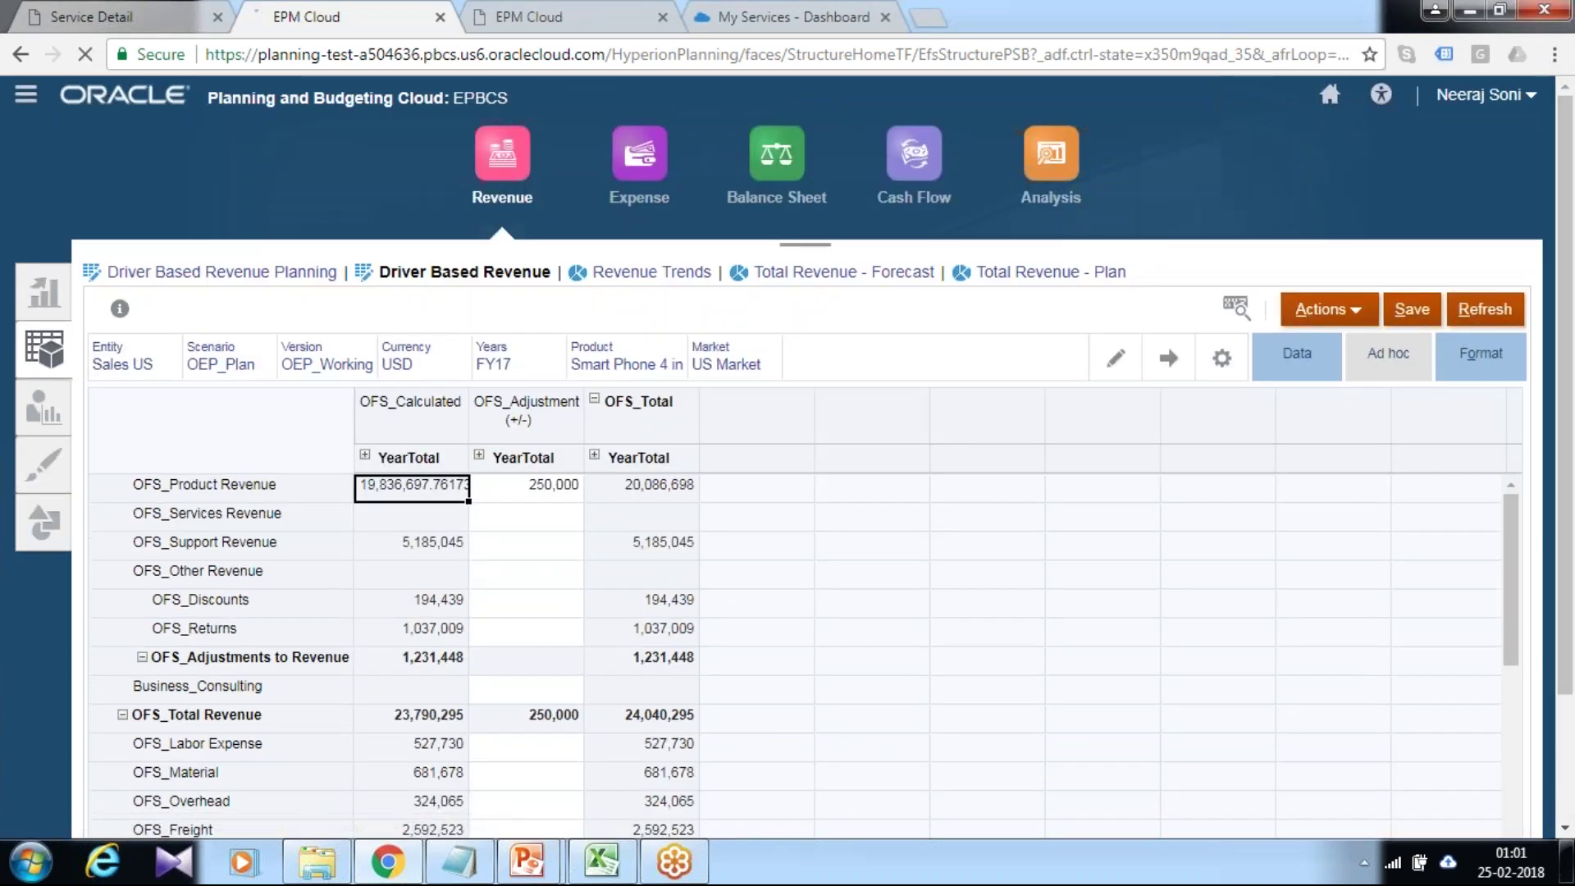
left_click(1330, 94)
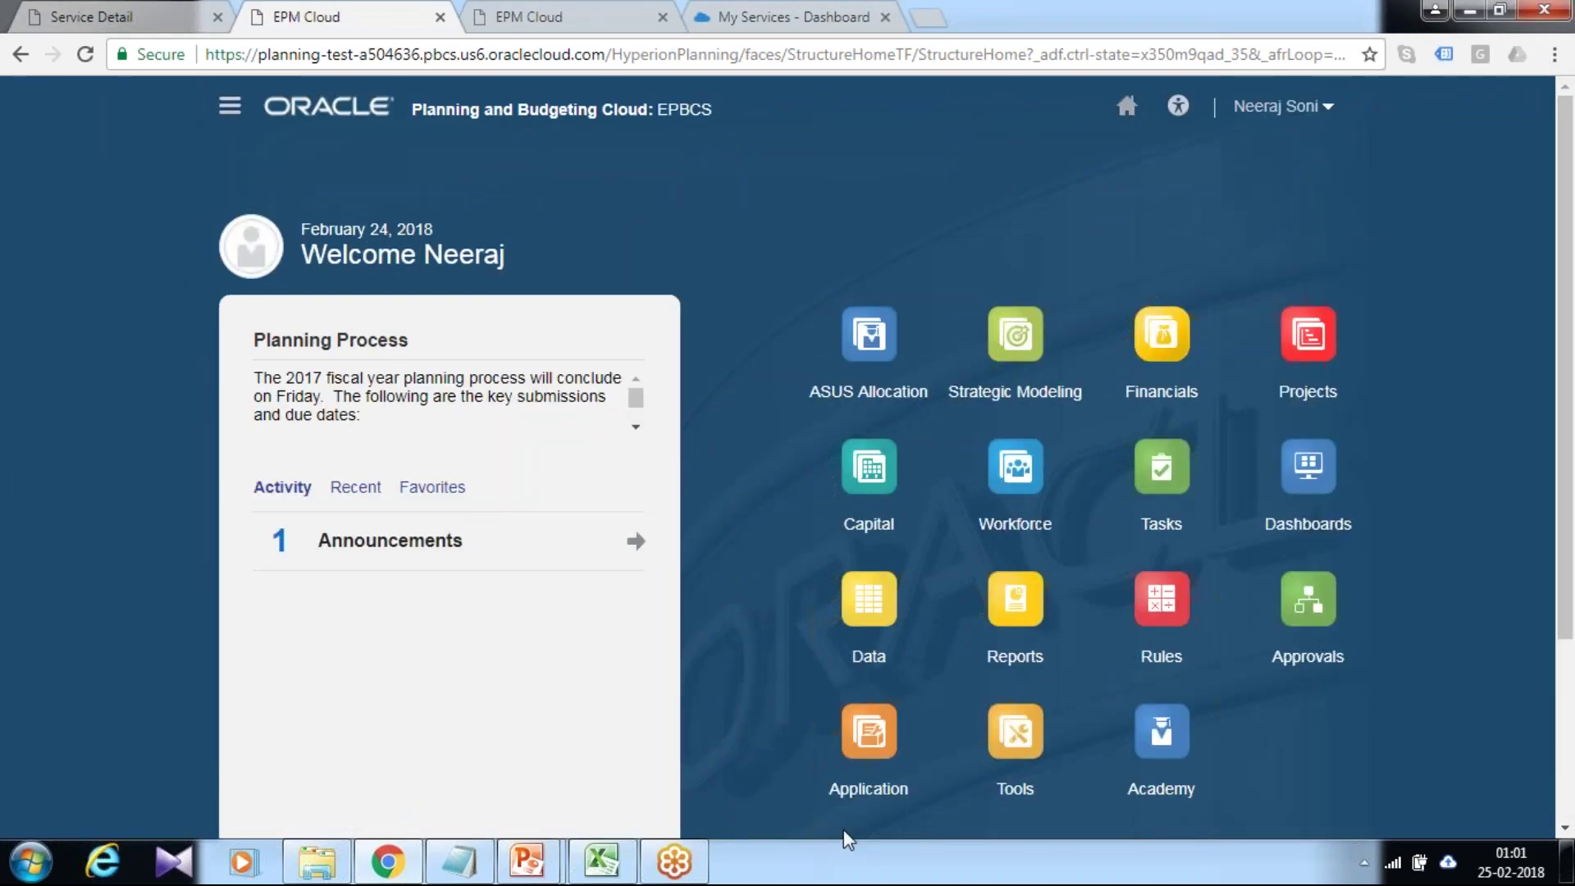
Open the Application overview's Cubes list, select OEP_FS and show its actions
left_click(870, 787)
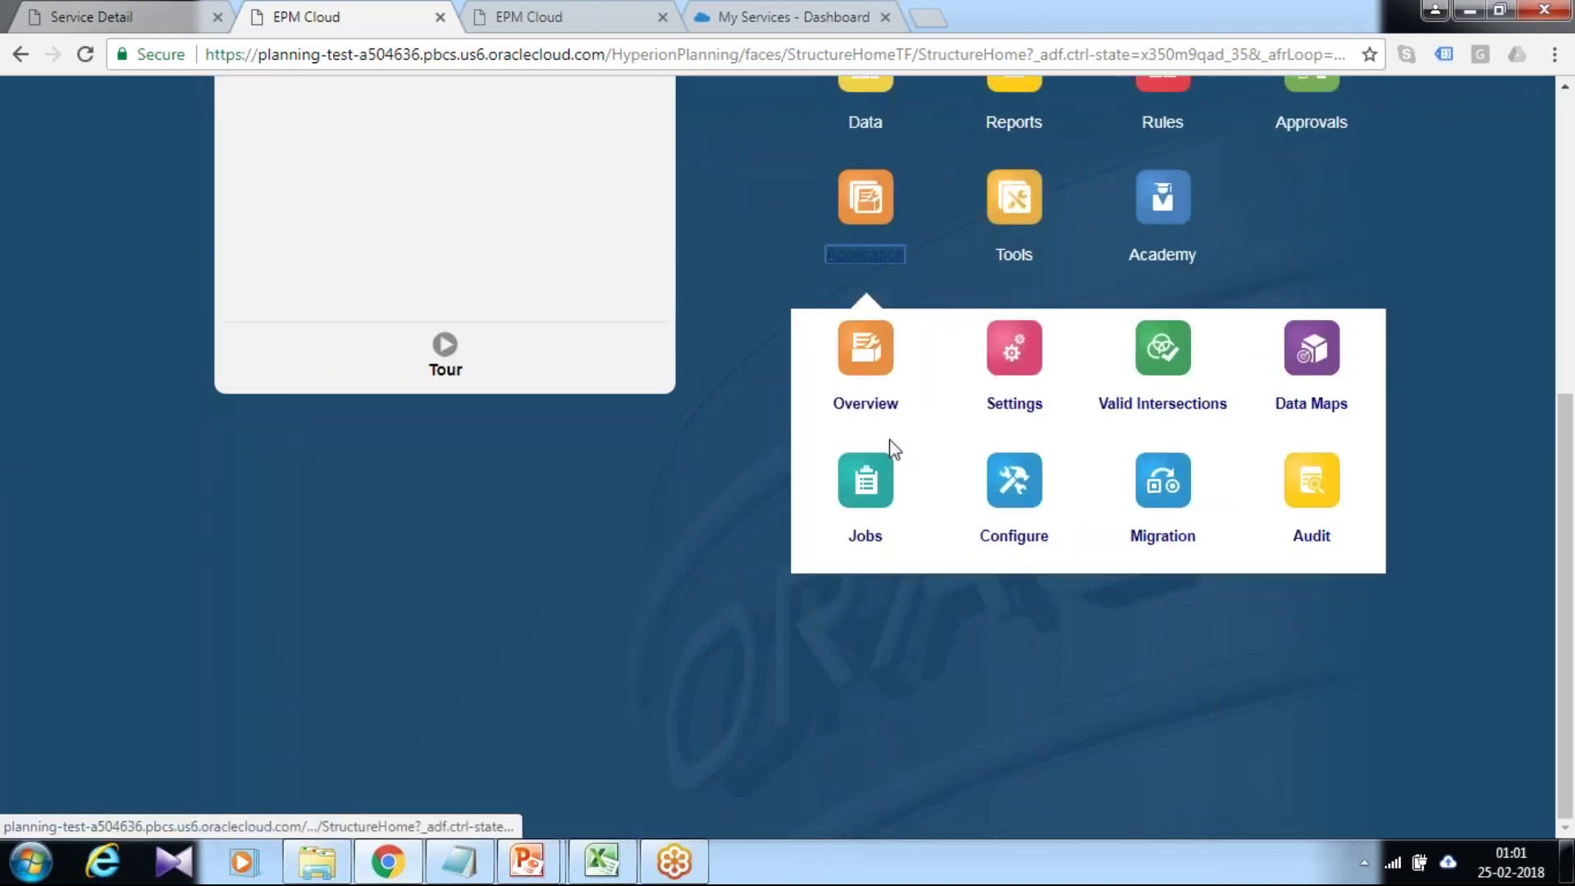
left_click(868, 405)
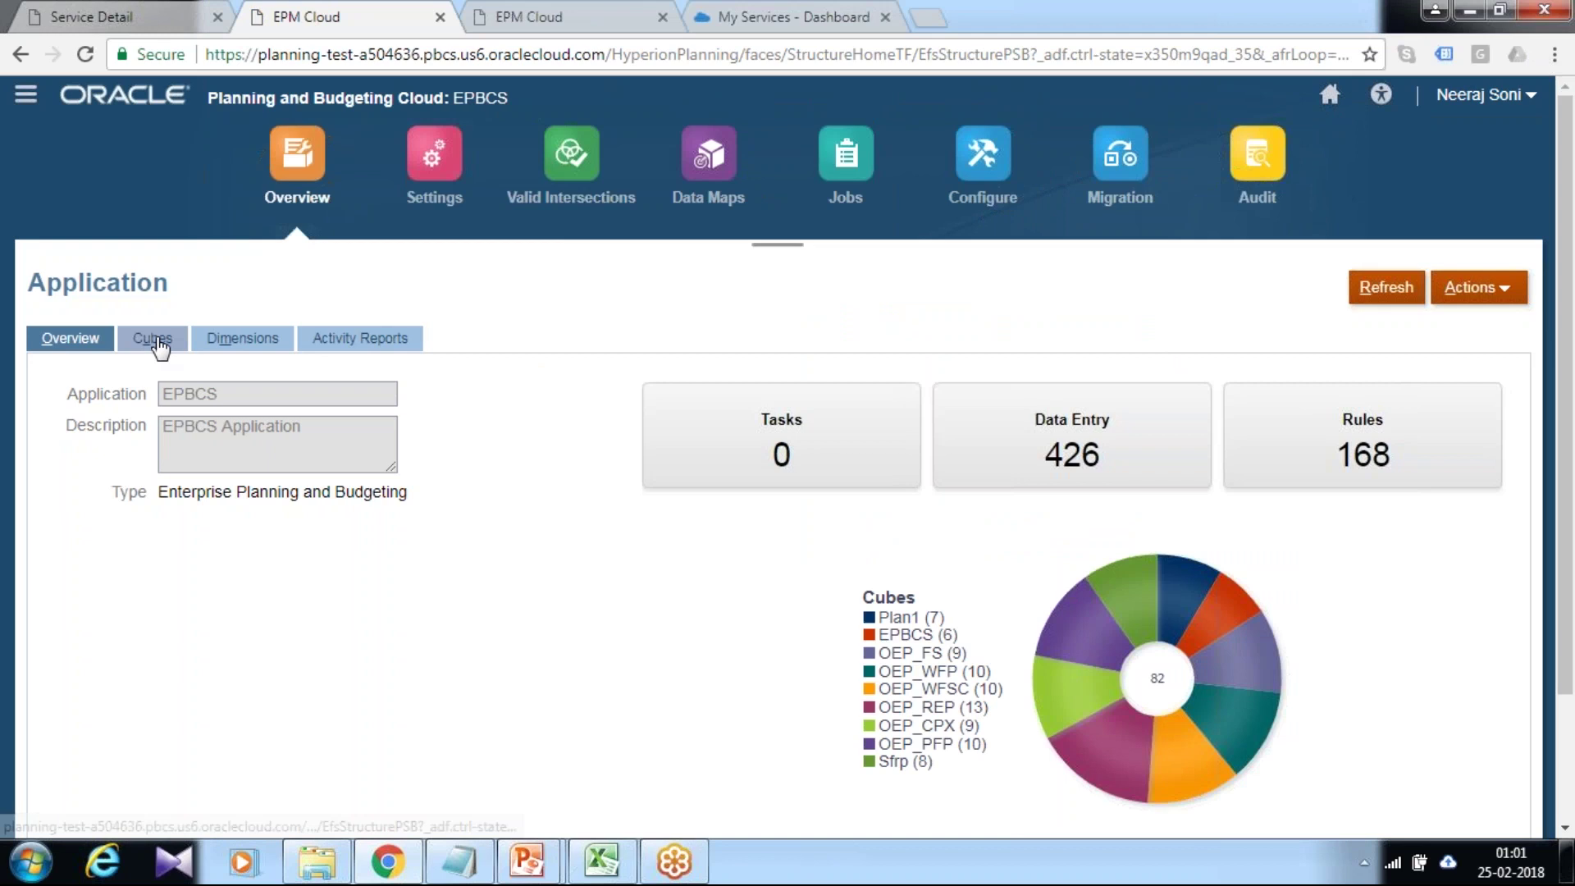
left_click(153, 338)
scroll(391, 486, "down", 1)
left_click(321, 491)
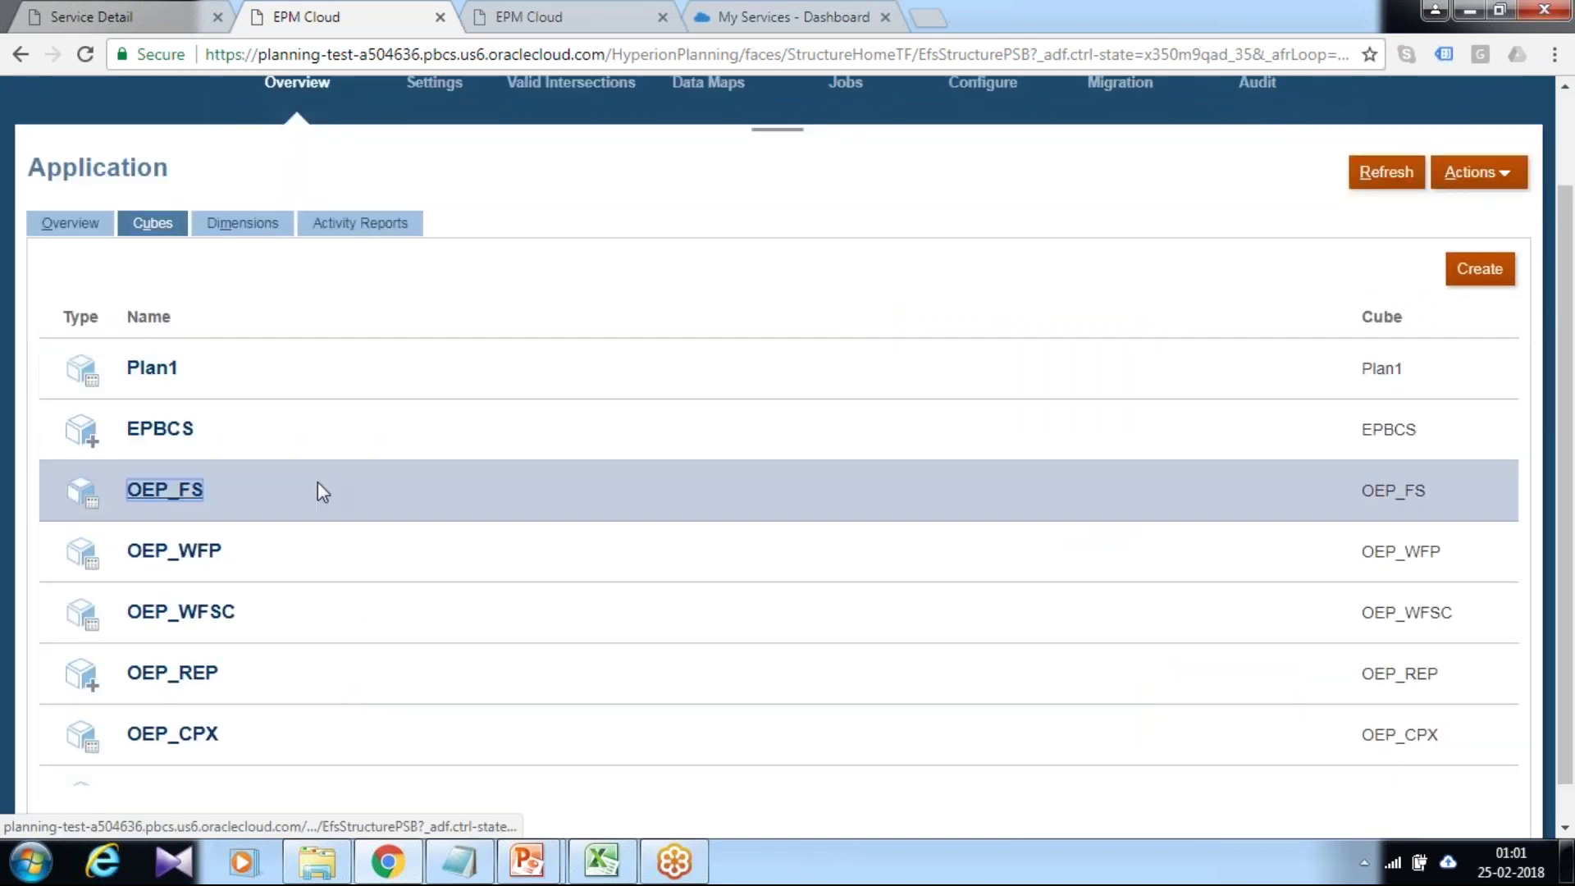
left_click(1517, 181)
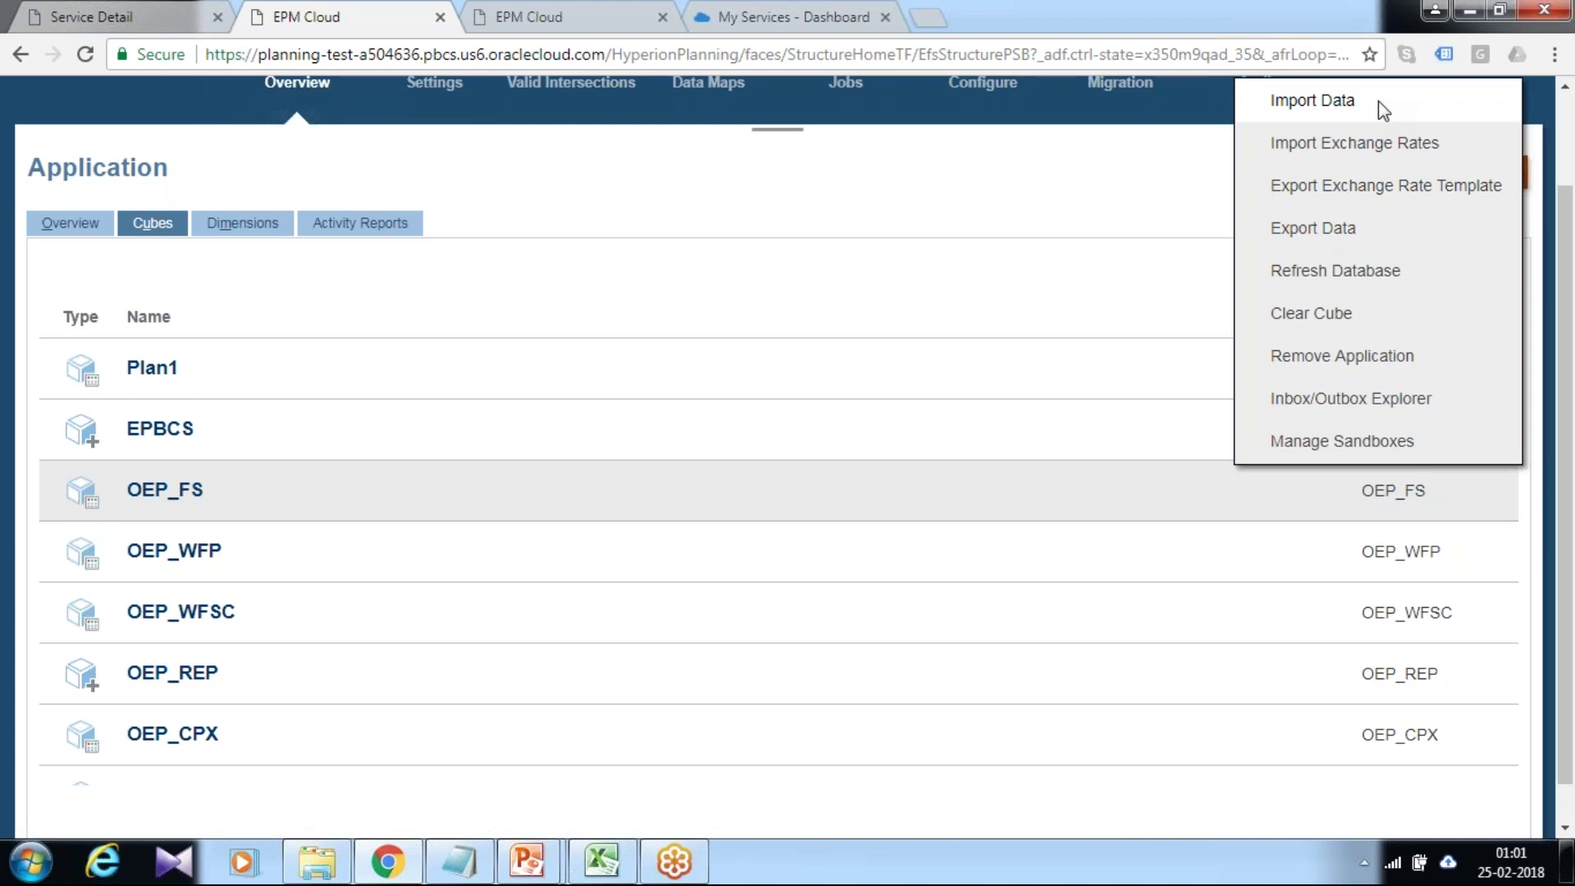
Start the Daily_DataLoad_CSV import with Fin Data_Business_Consulting.txt as the source file
left_click(1383, 105)
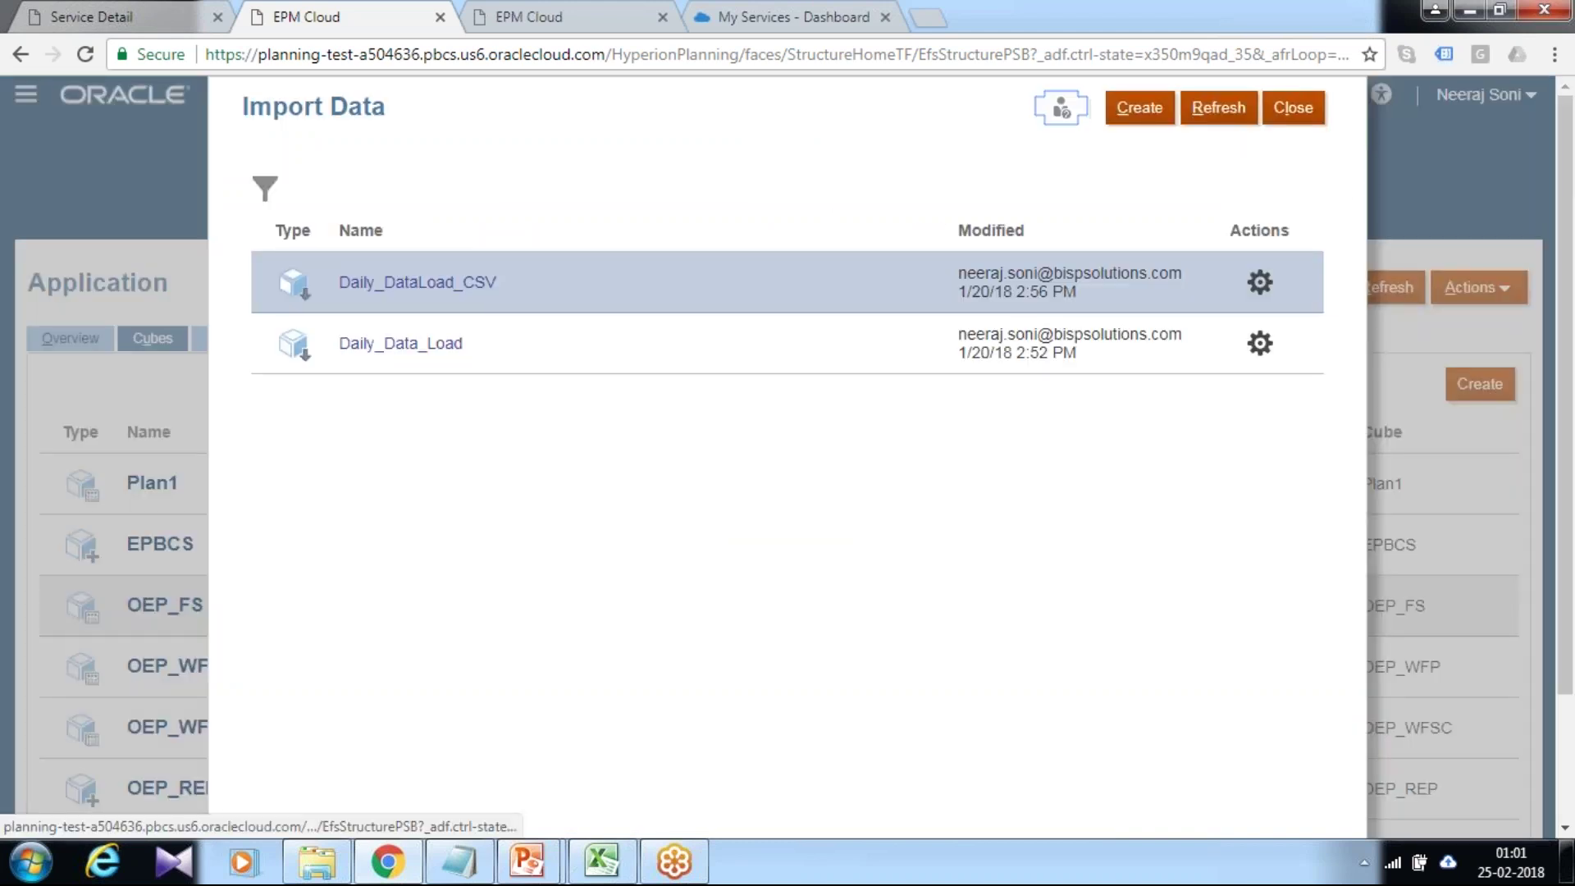
left_click(417, 283)
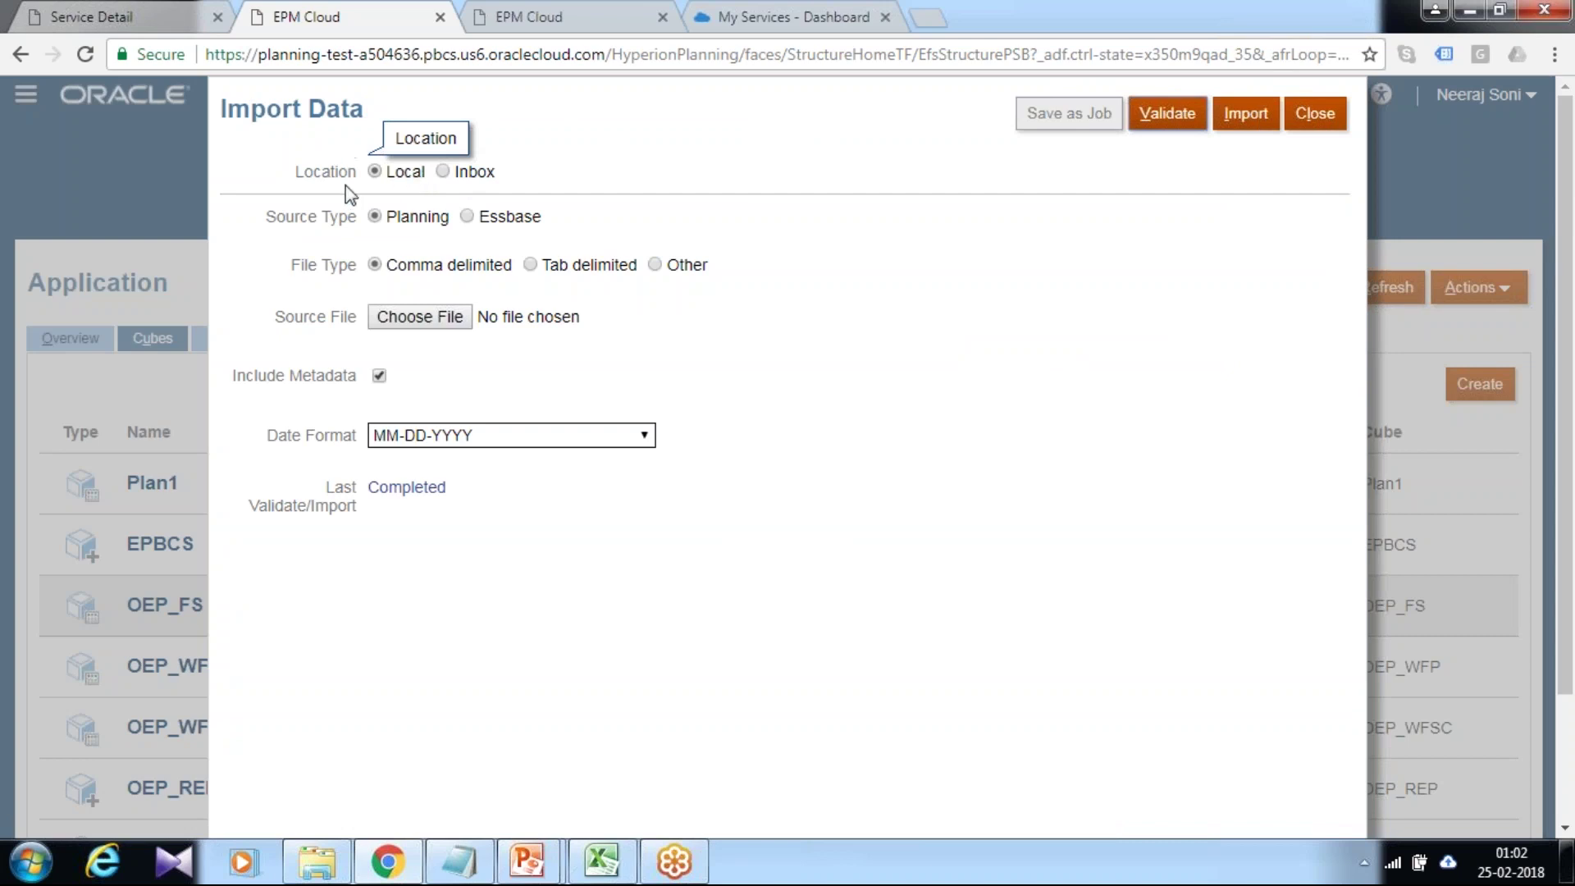
left_click(423, 318)
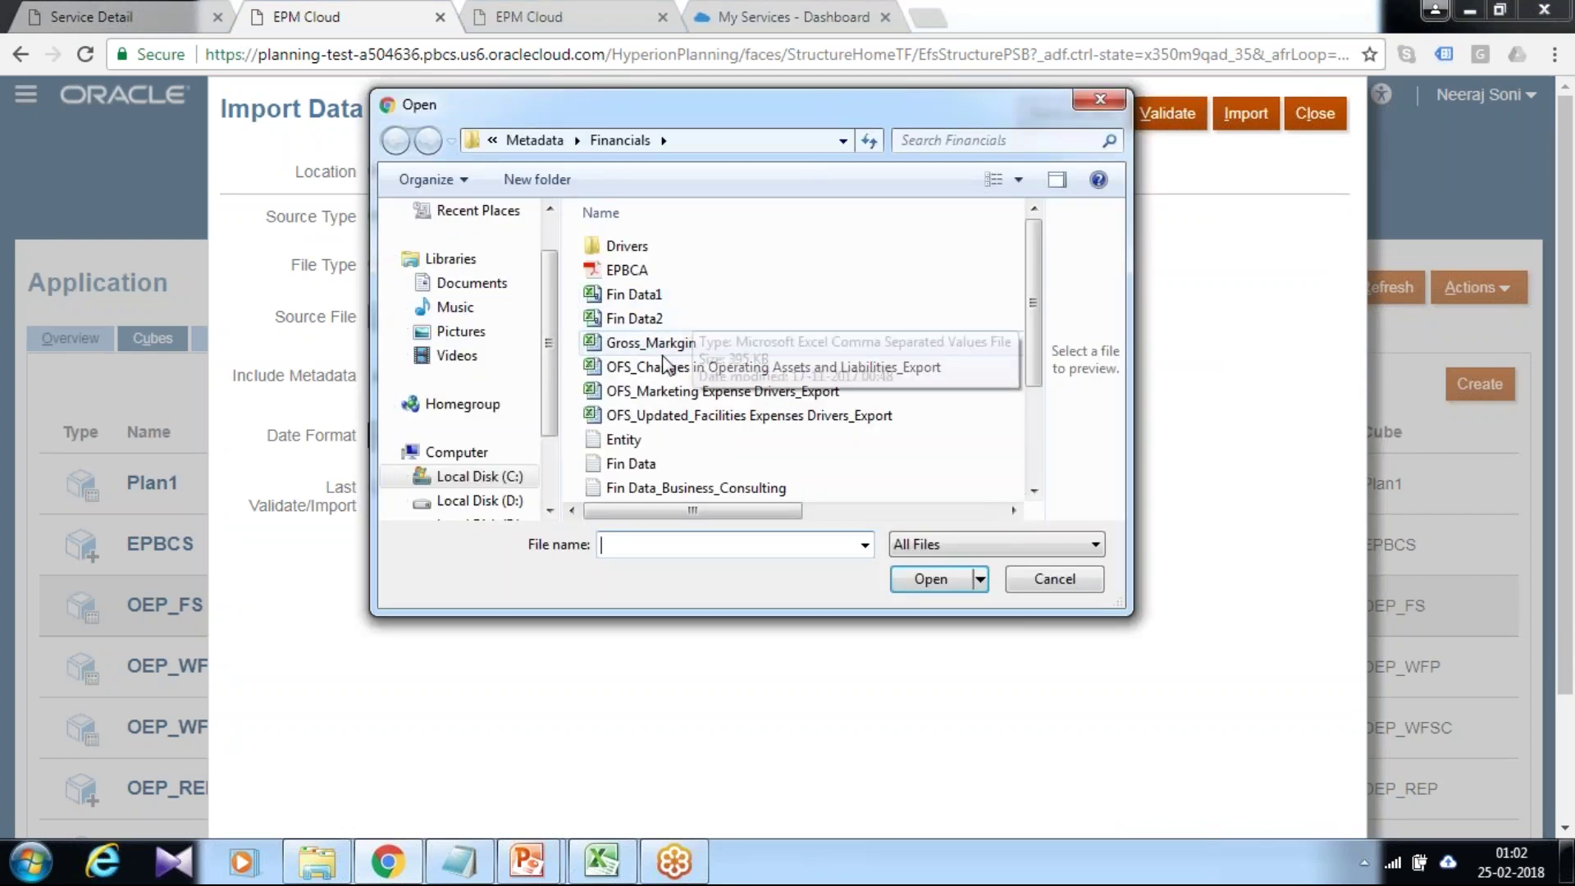
left_click(681, 488)
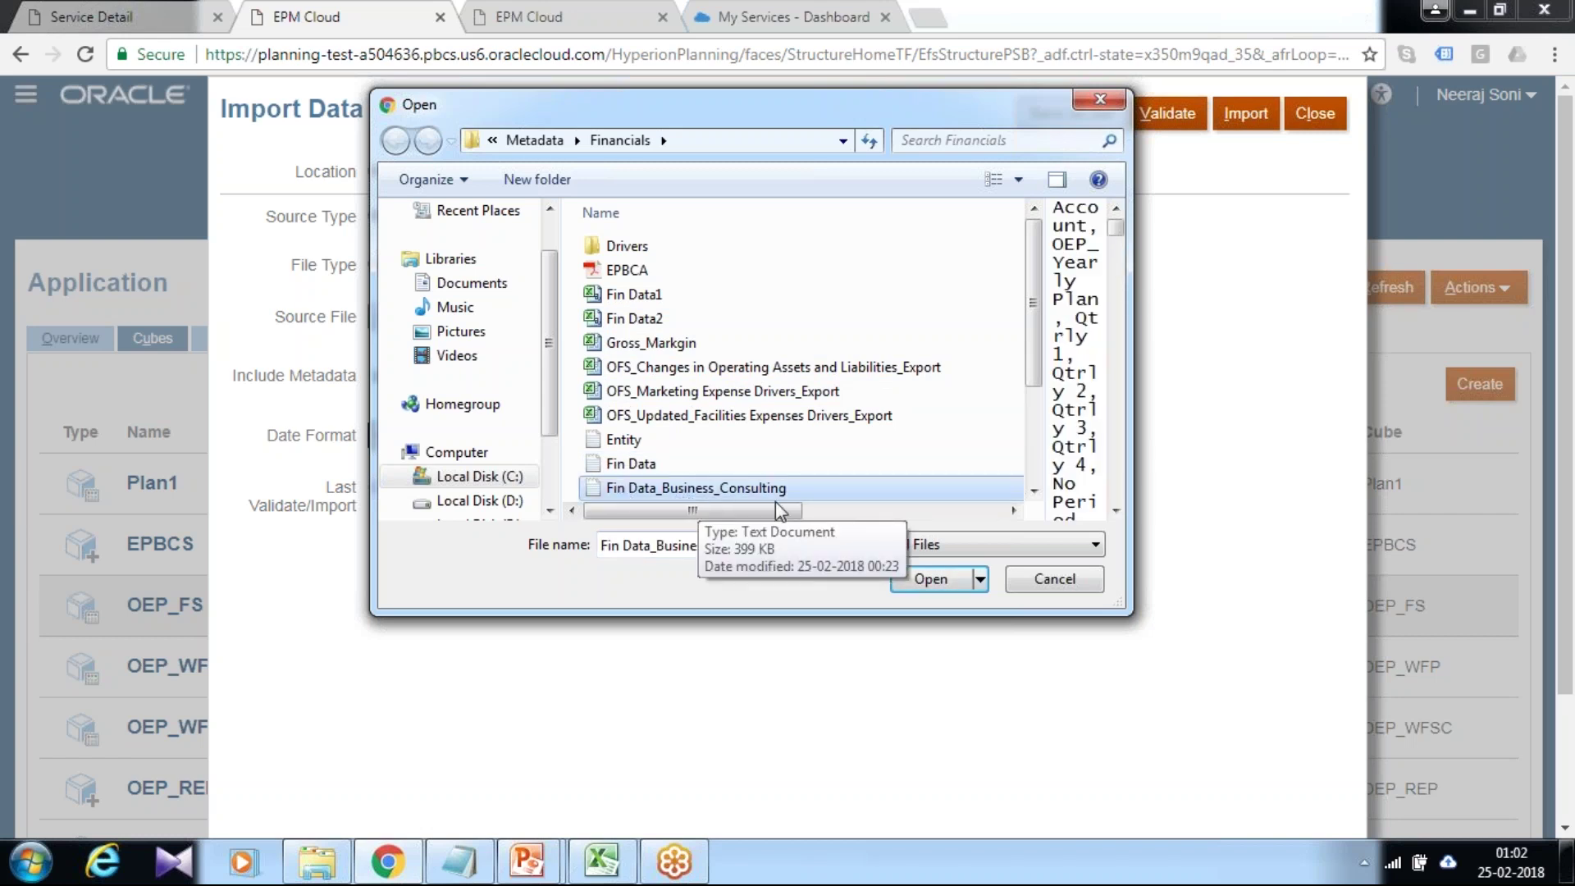
left_click(933, 580)
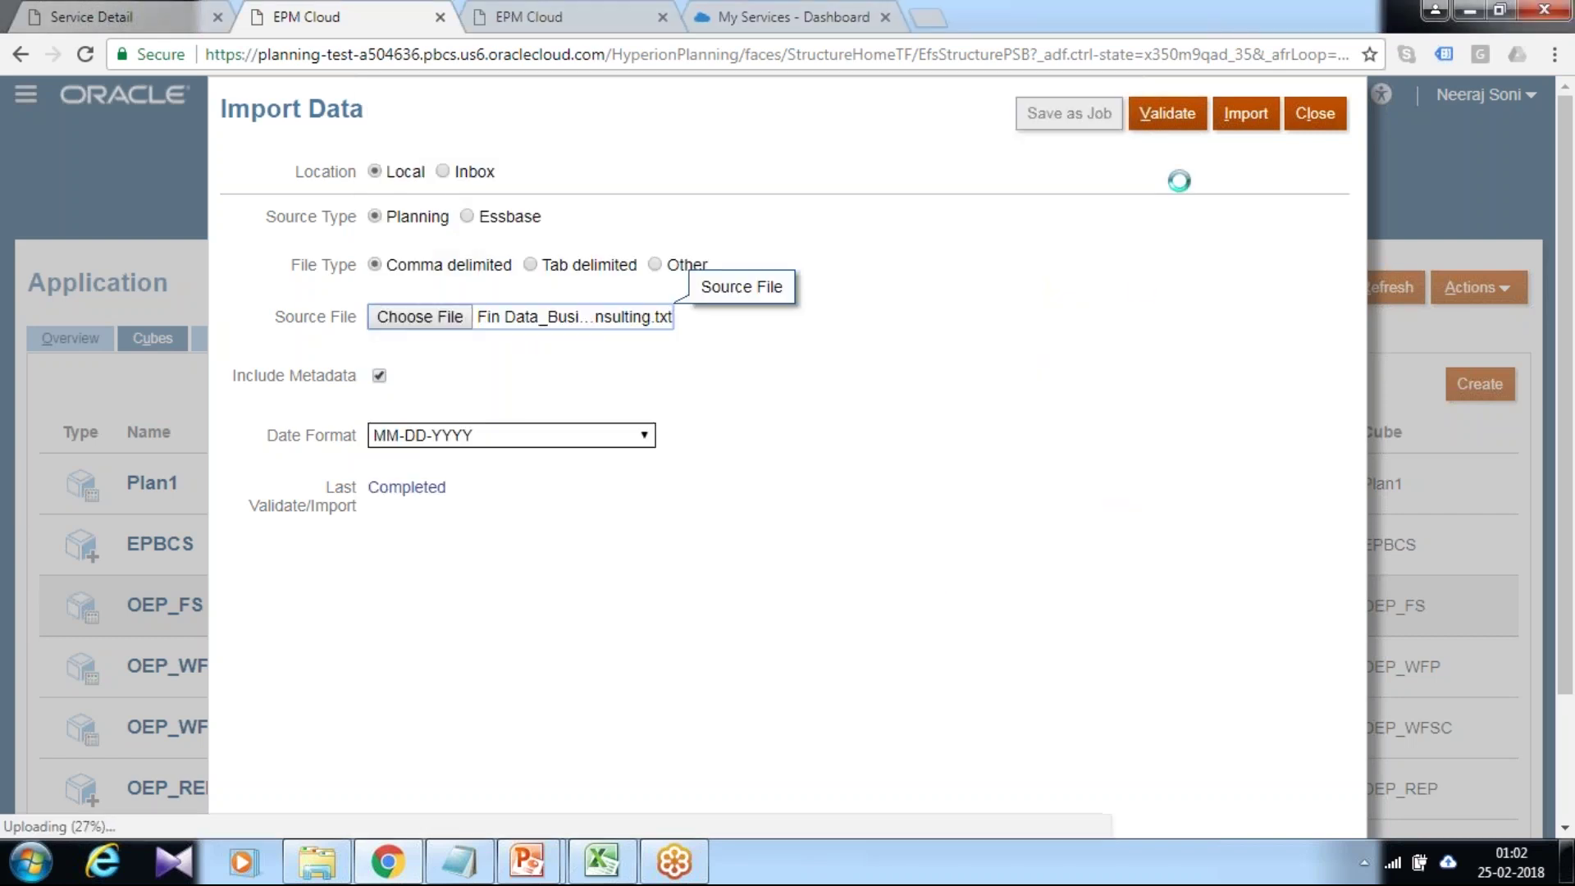
Validate and import the file, confirming both jobs, then close the import form
left_click(1182, 126)
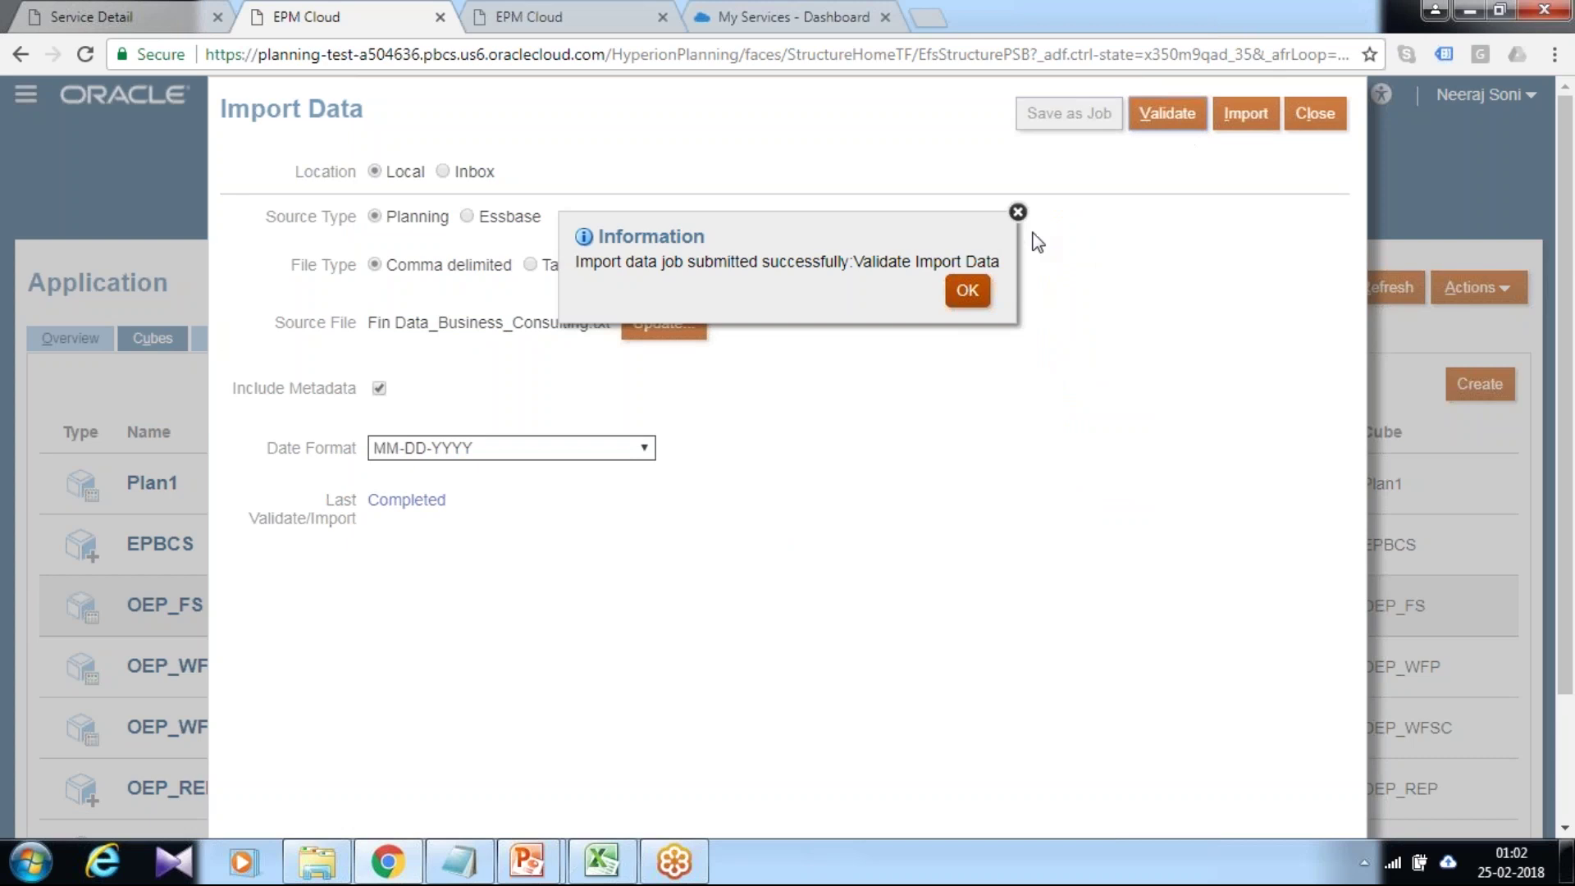
left_click(965, 289)
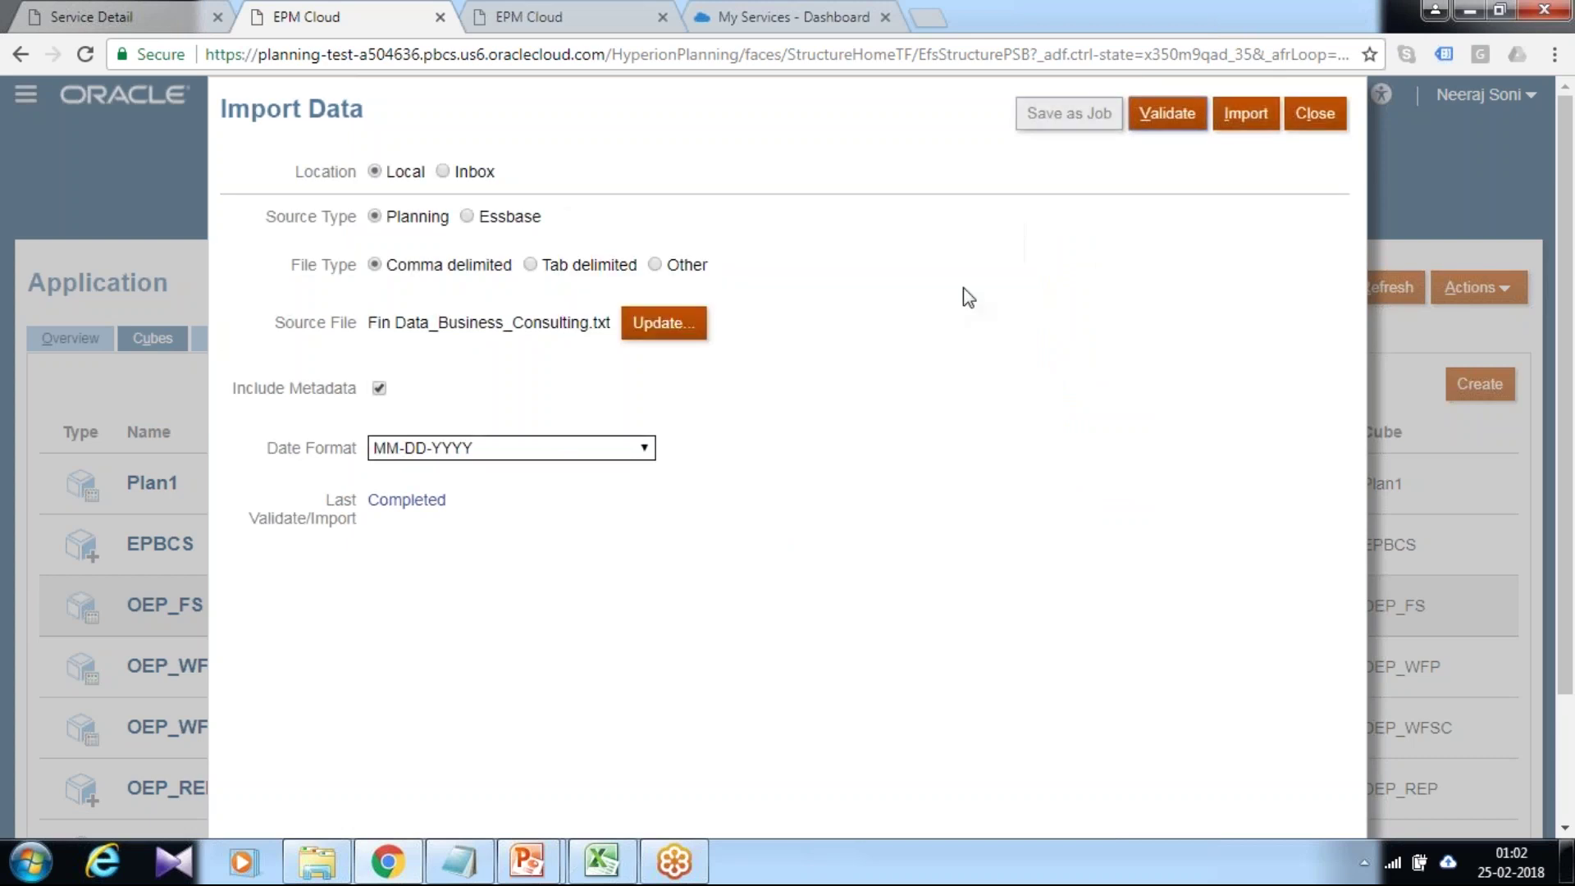
left_click(1244, 115)
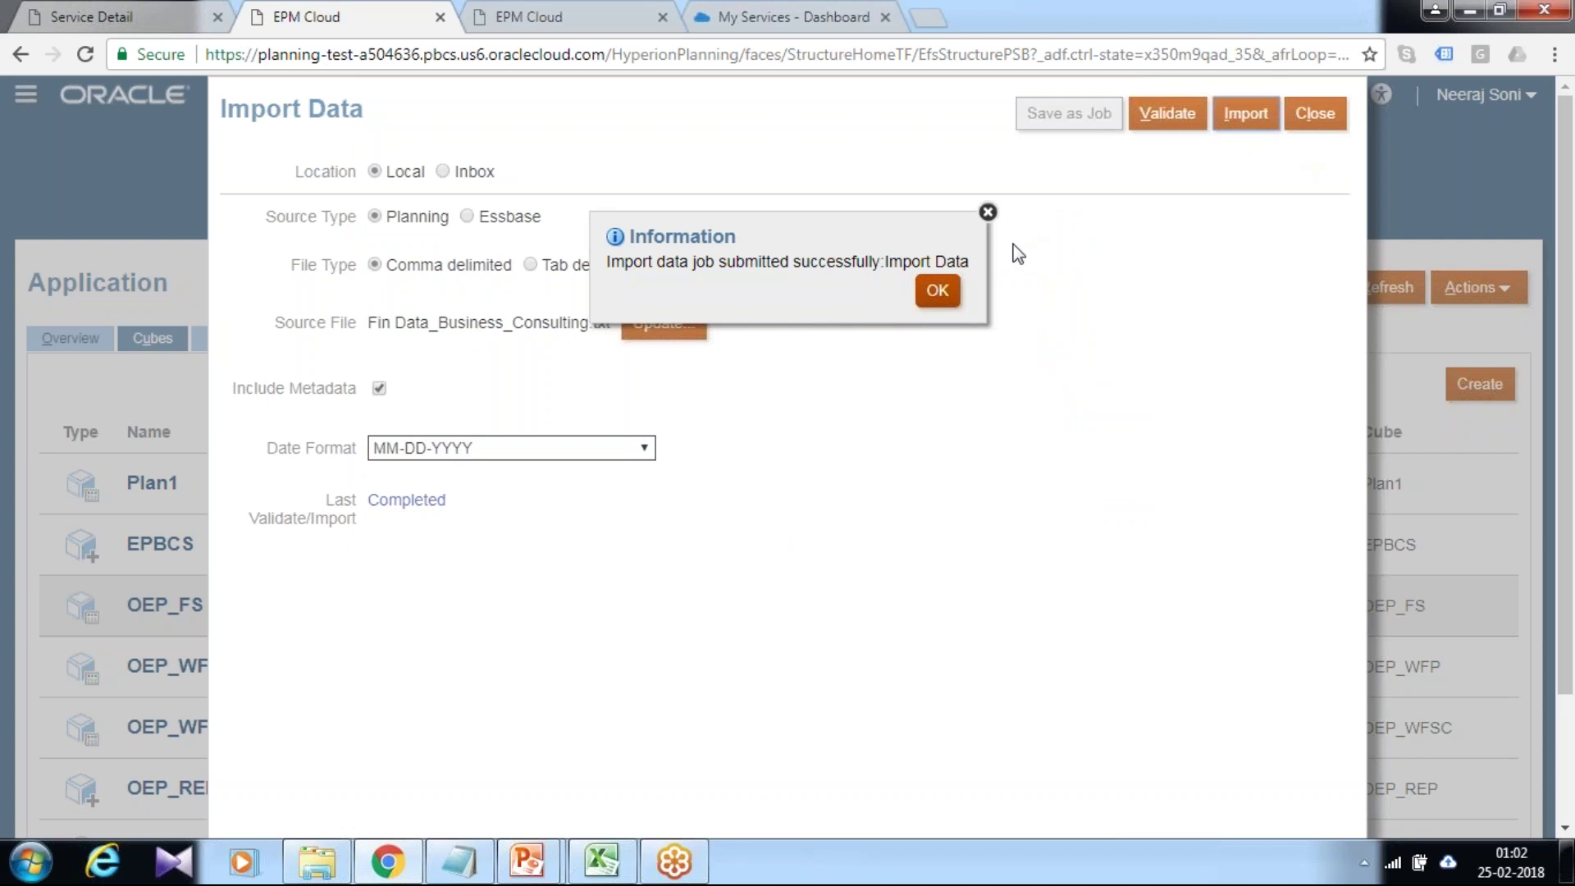
key("Return")
left_click(1315, 115)
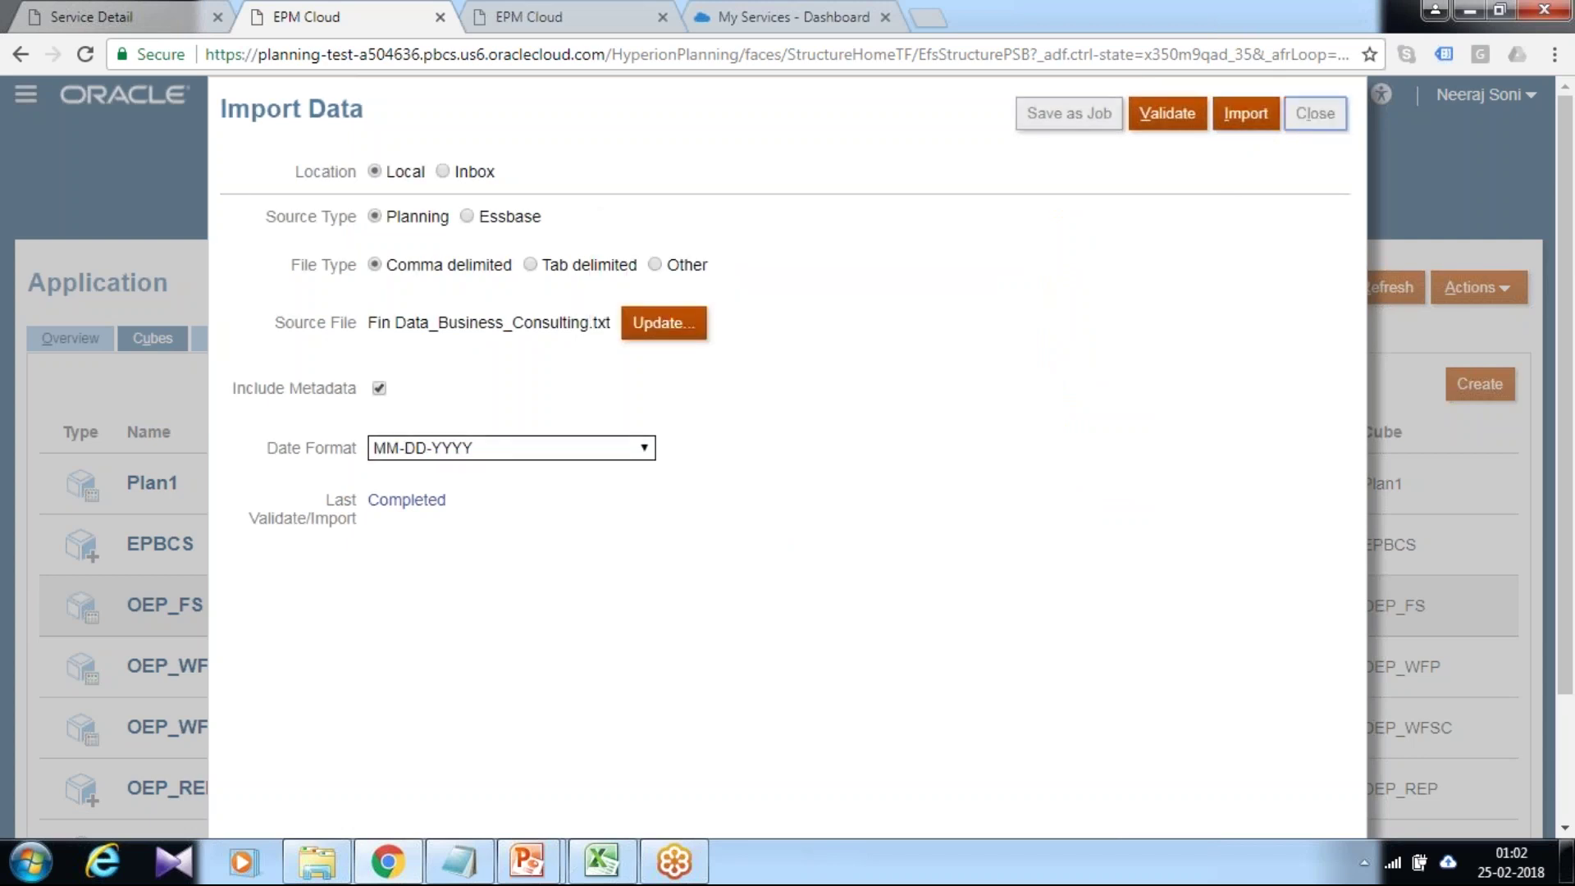
Go to the Jobs page, refresh it, and open the latest Import Data job
left_click(1309, 111)
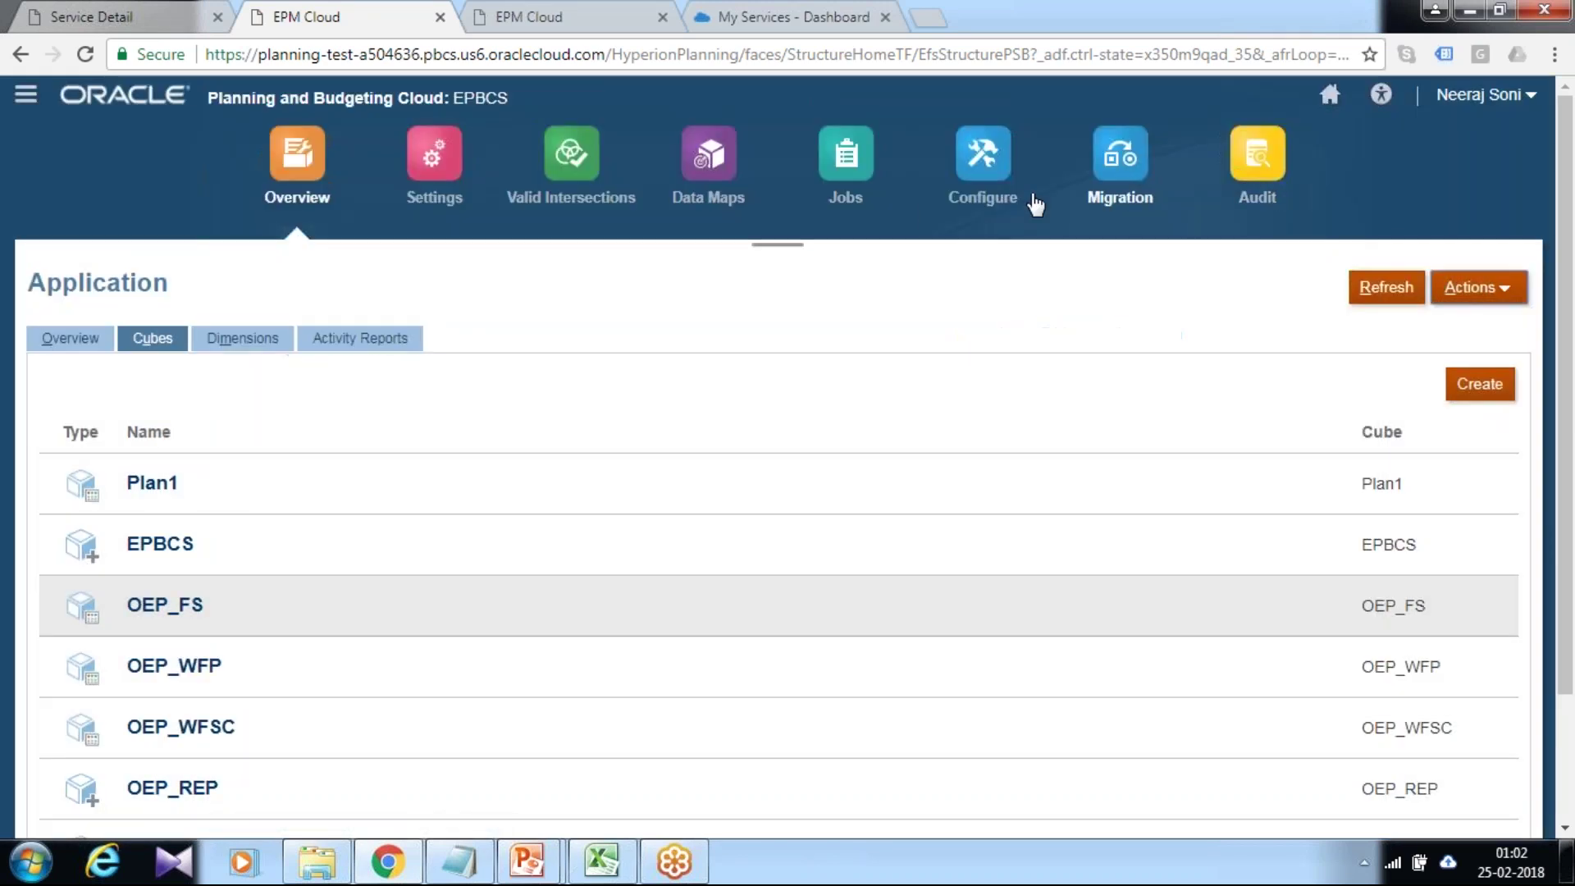
left_click(851, 199)
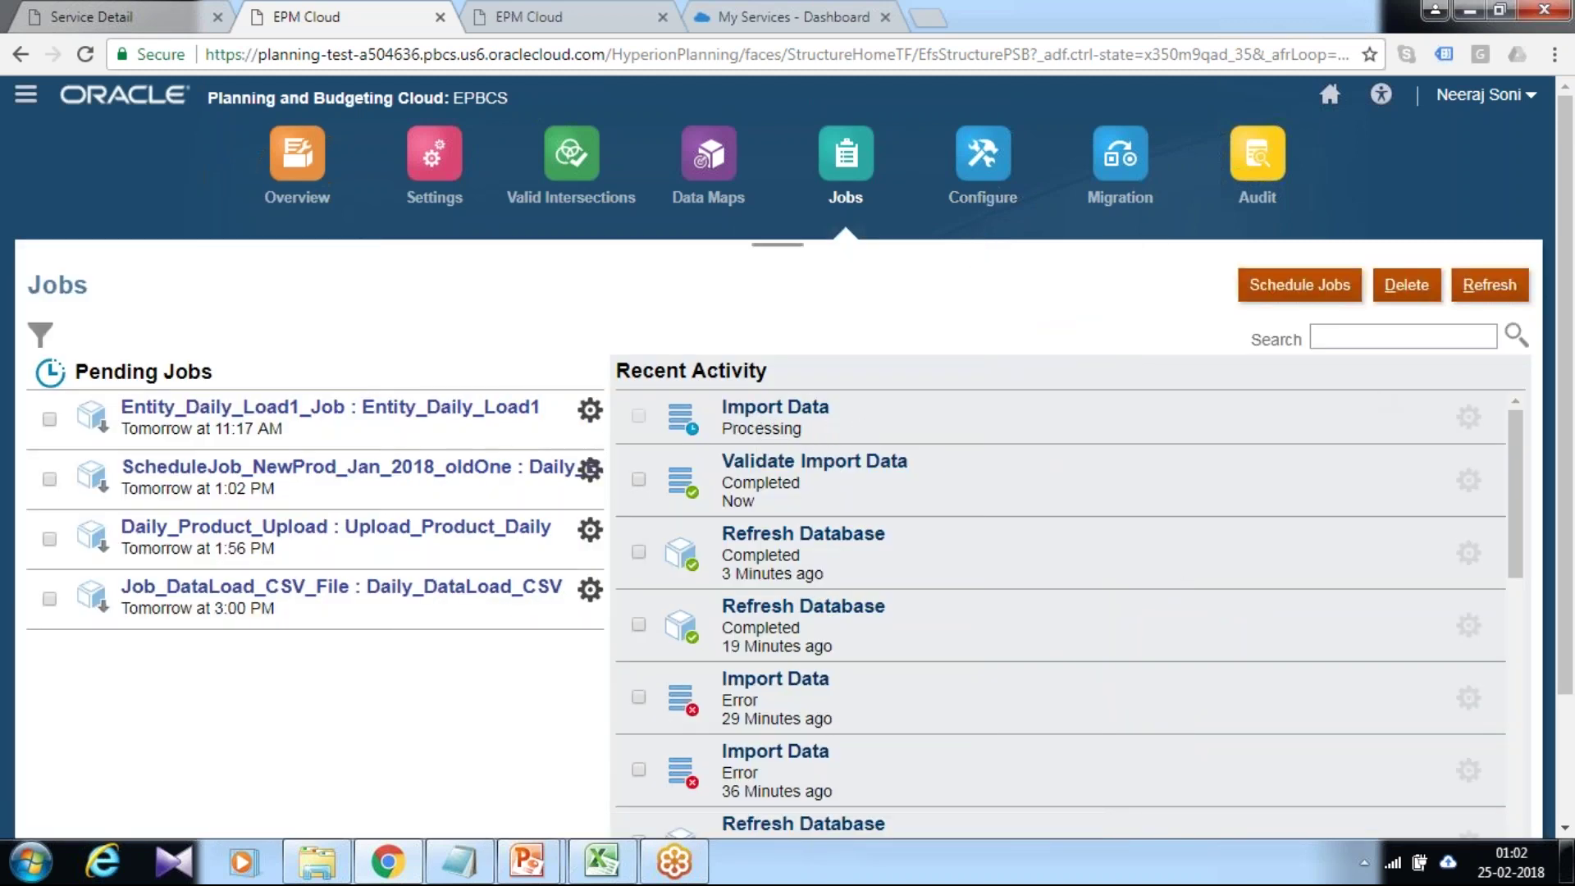
left_click(1483, 299)
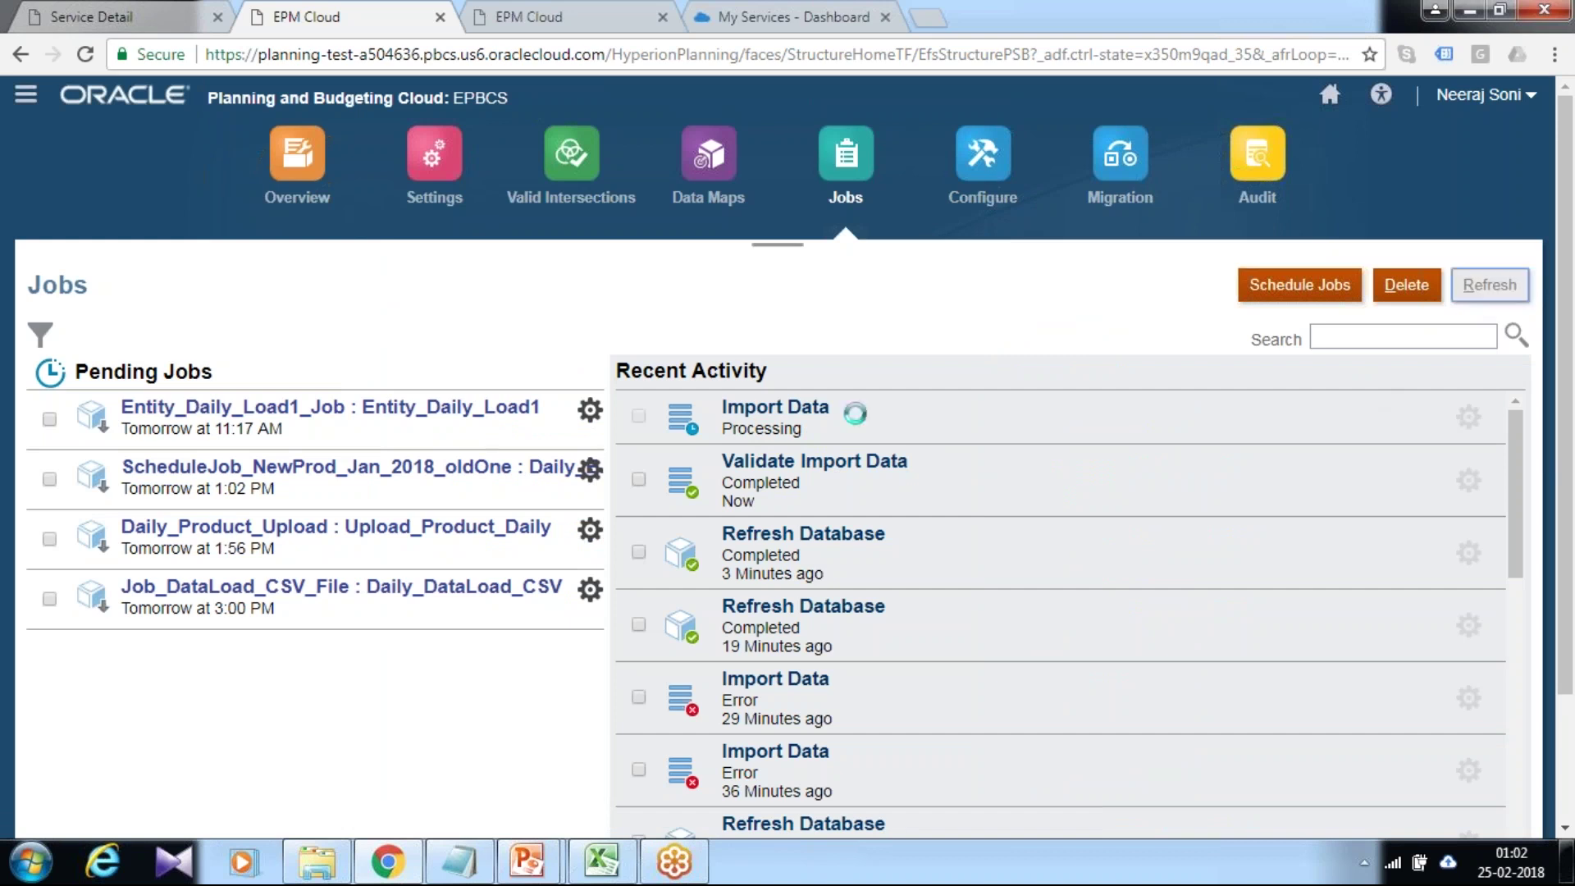
left_click(792, 416)
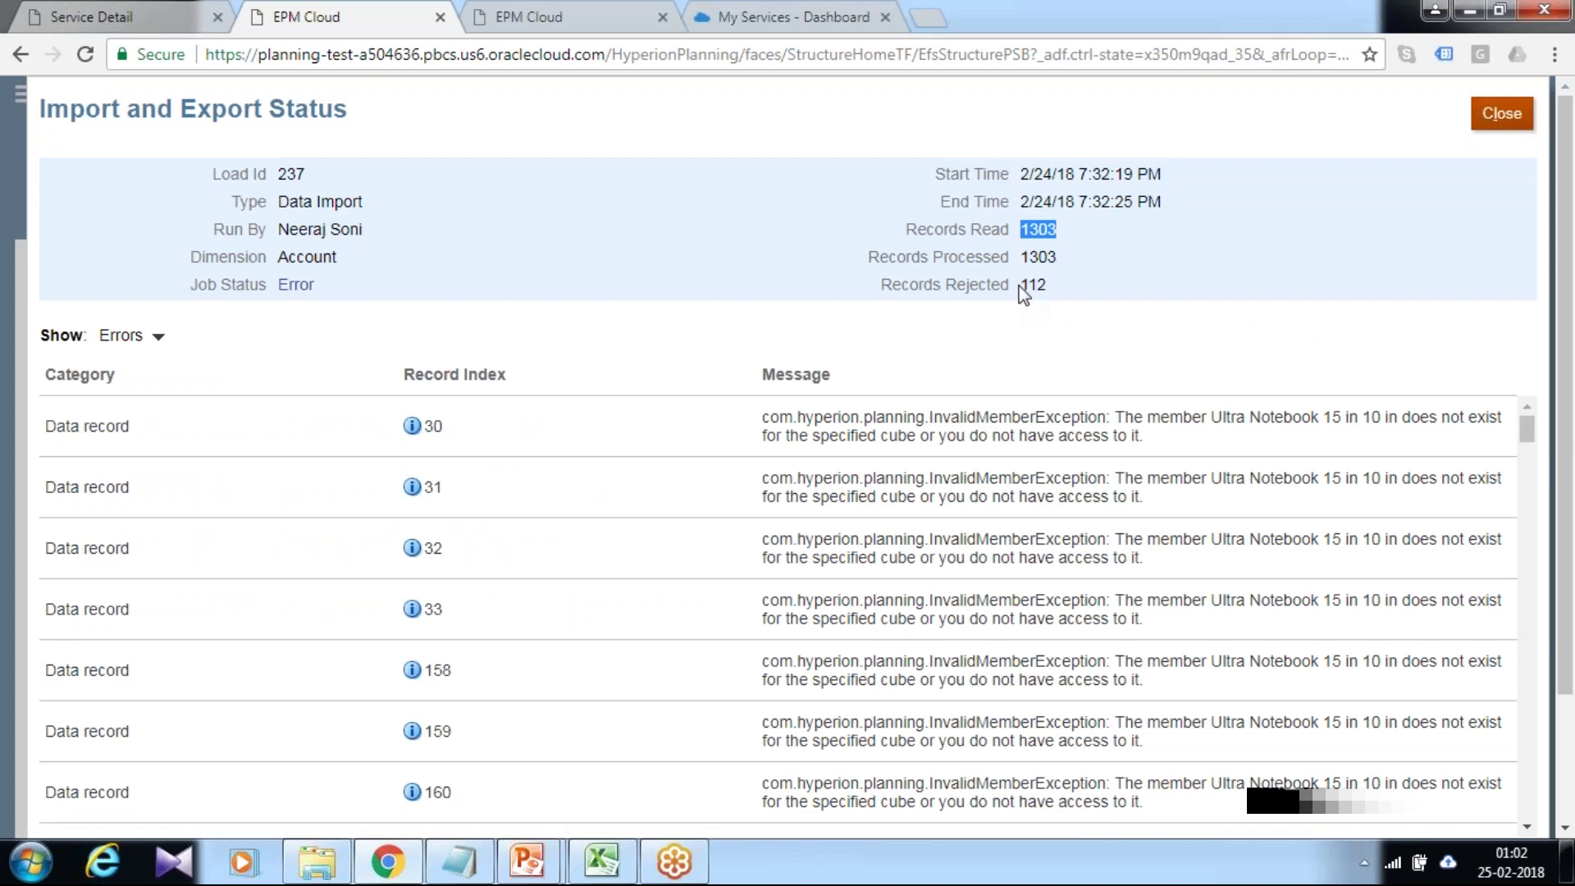
Review the 112 rejected records and their missing-member errors, then close the details
left_click_drag(1020, 285, 1047, 288)
left_click_drag(1208, 416, 1385, 437)
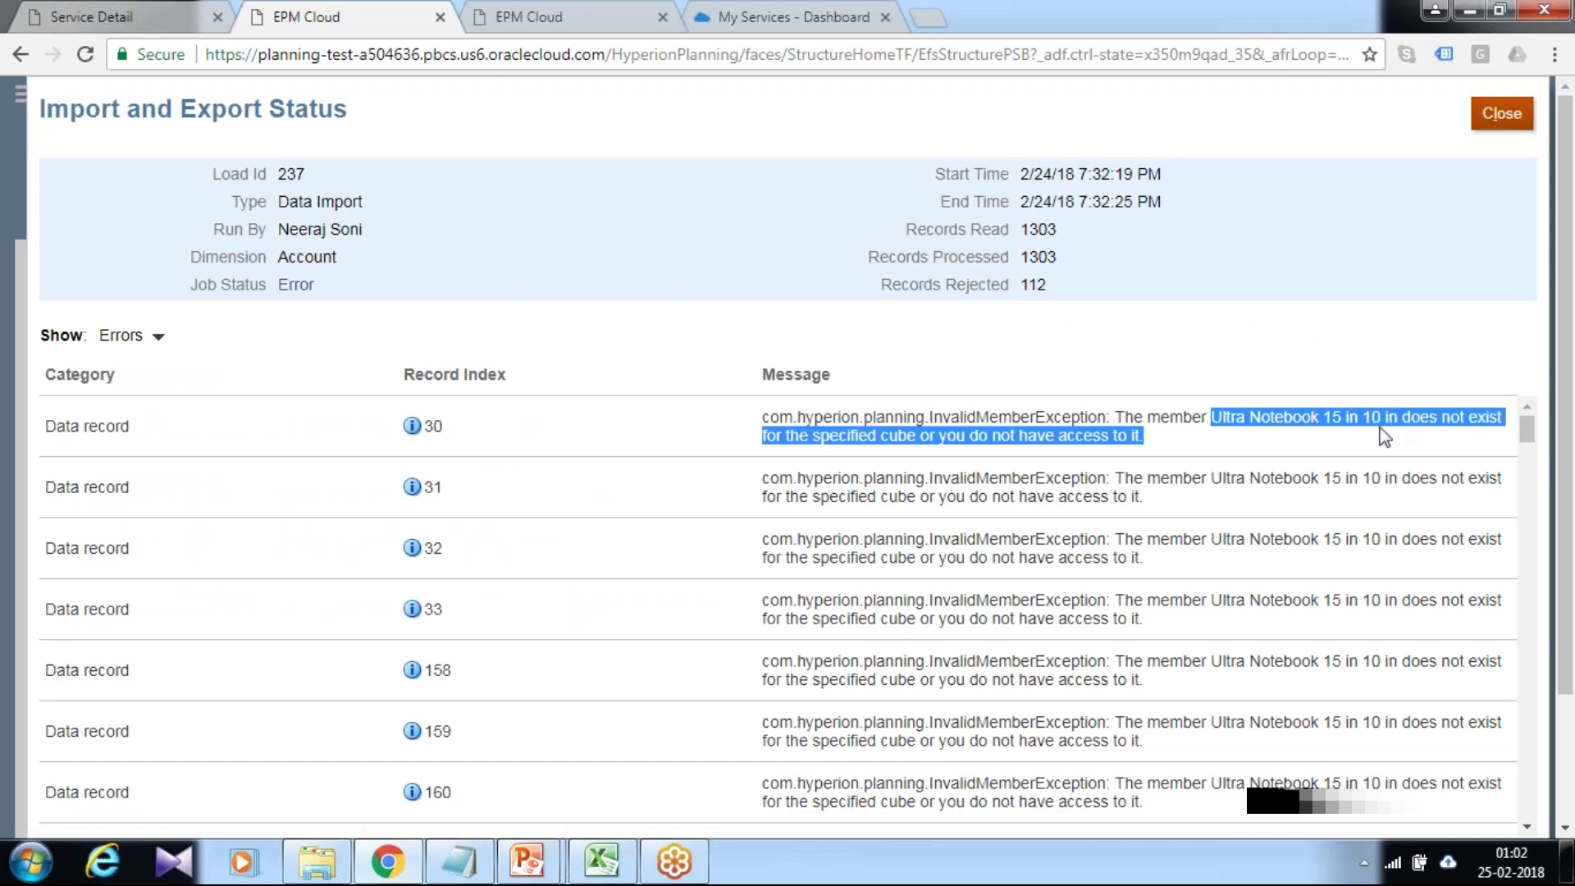
scroll(1385, 437, "down", 10)
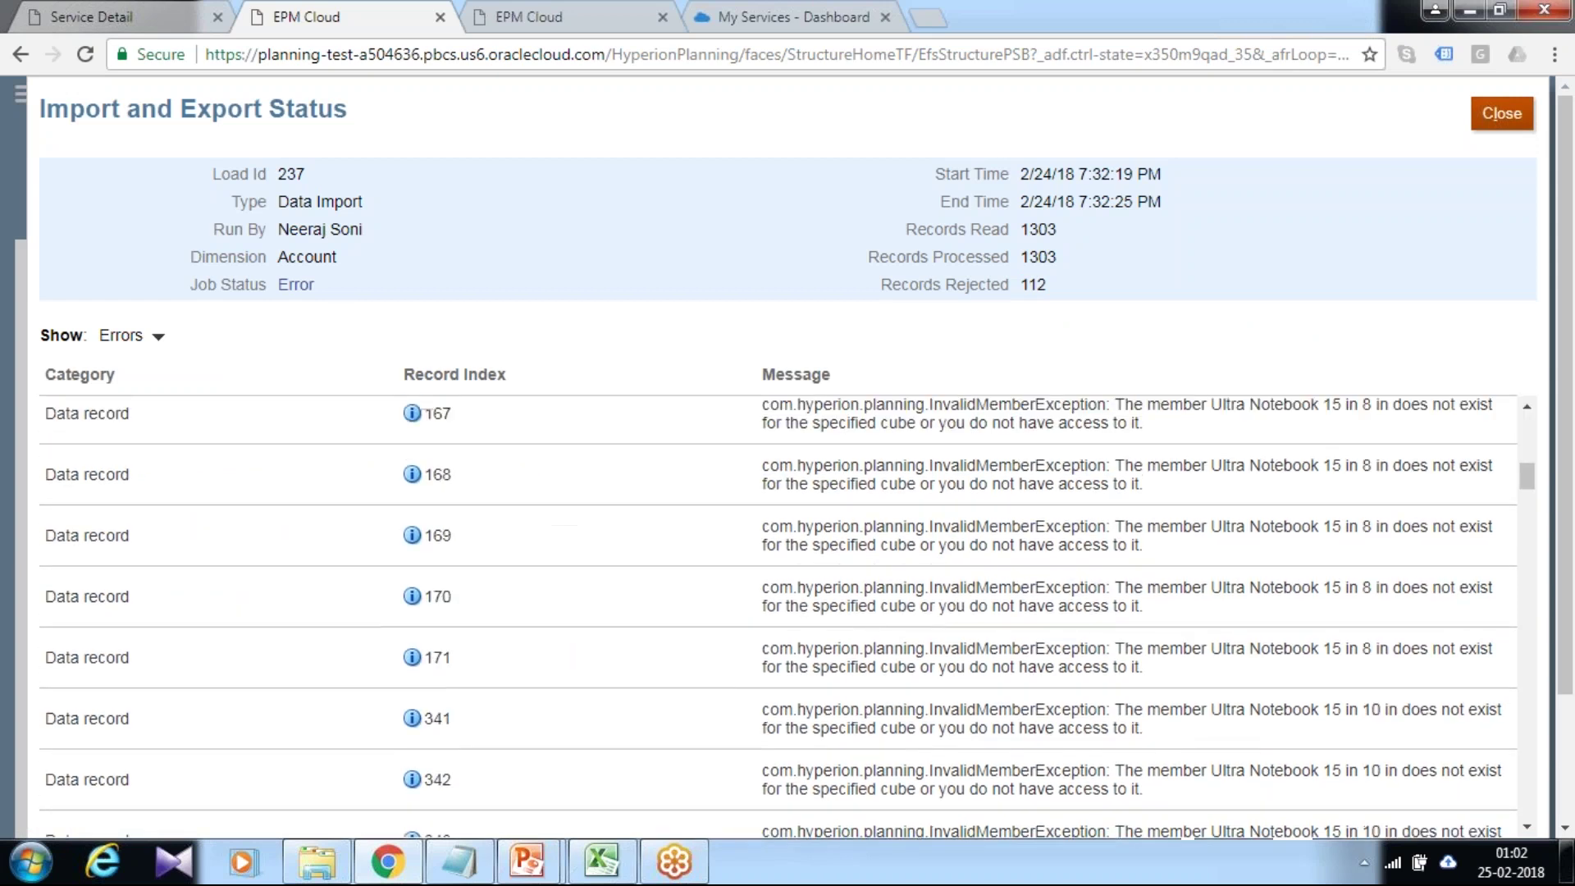
scroll(1361, 446, "down", 15)
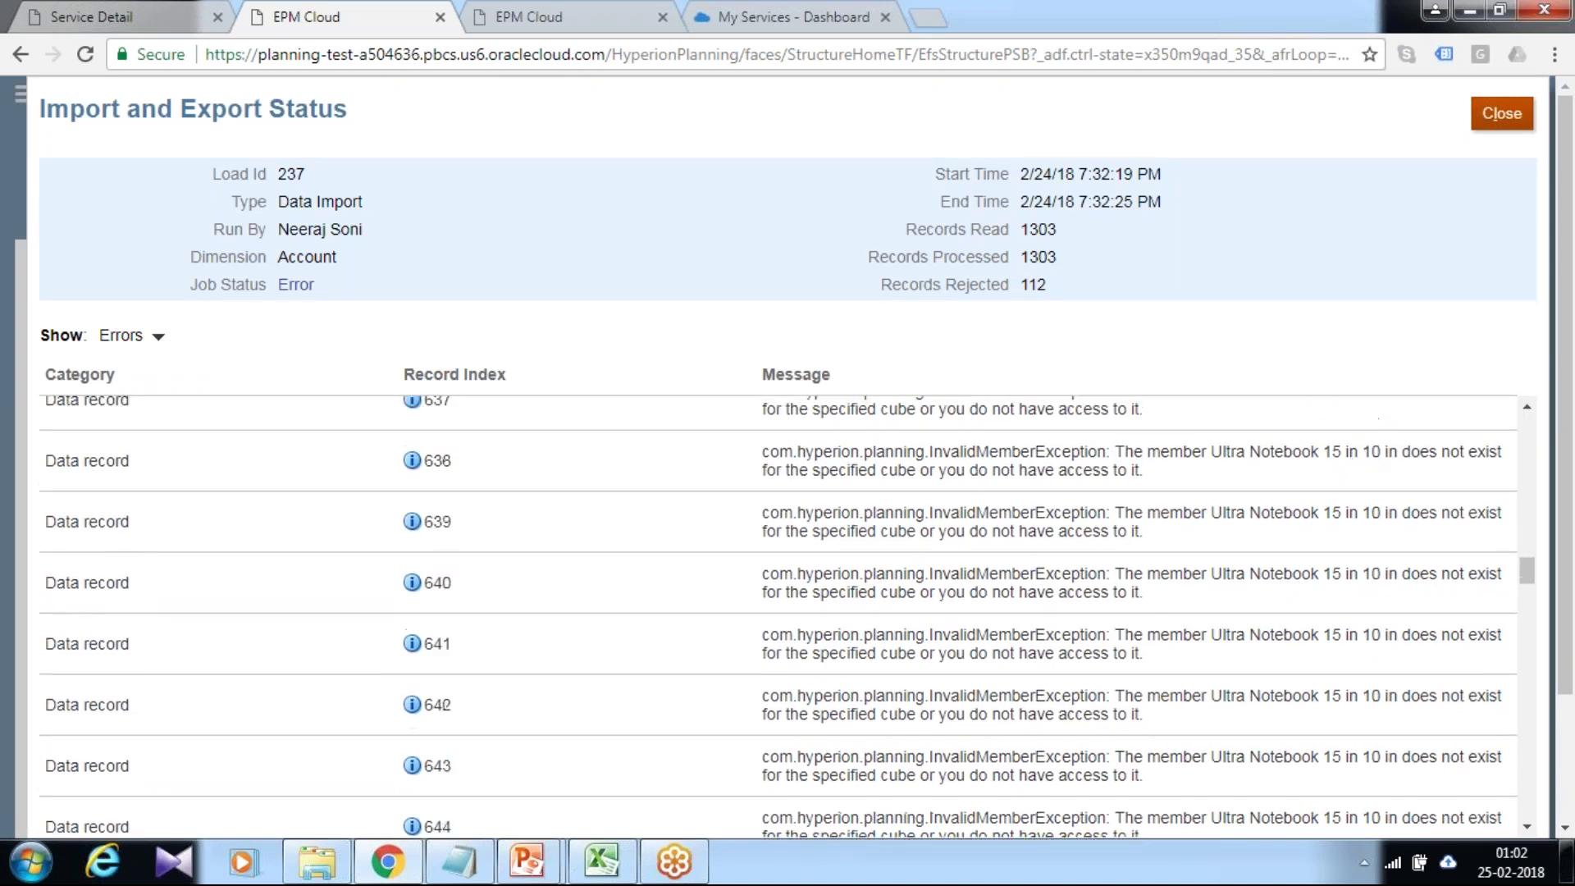
scroll(779, 611, "down", 2)
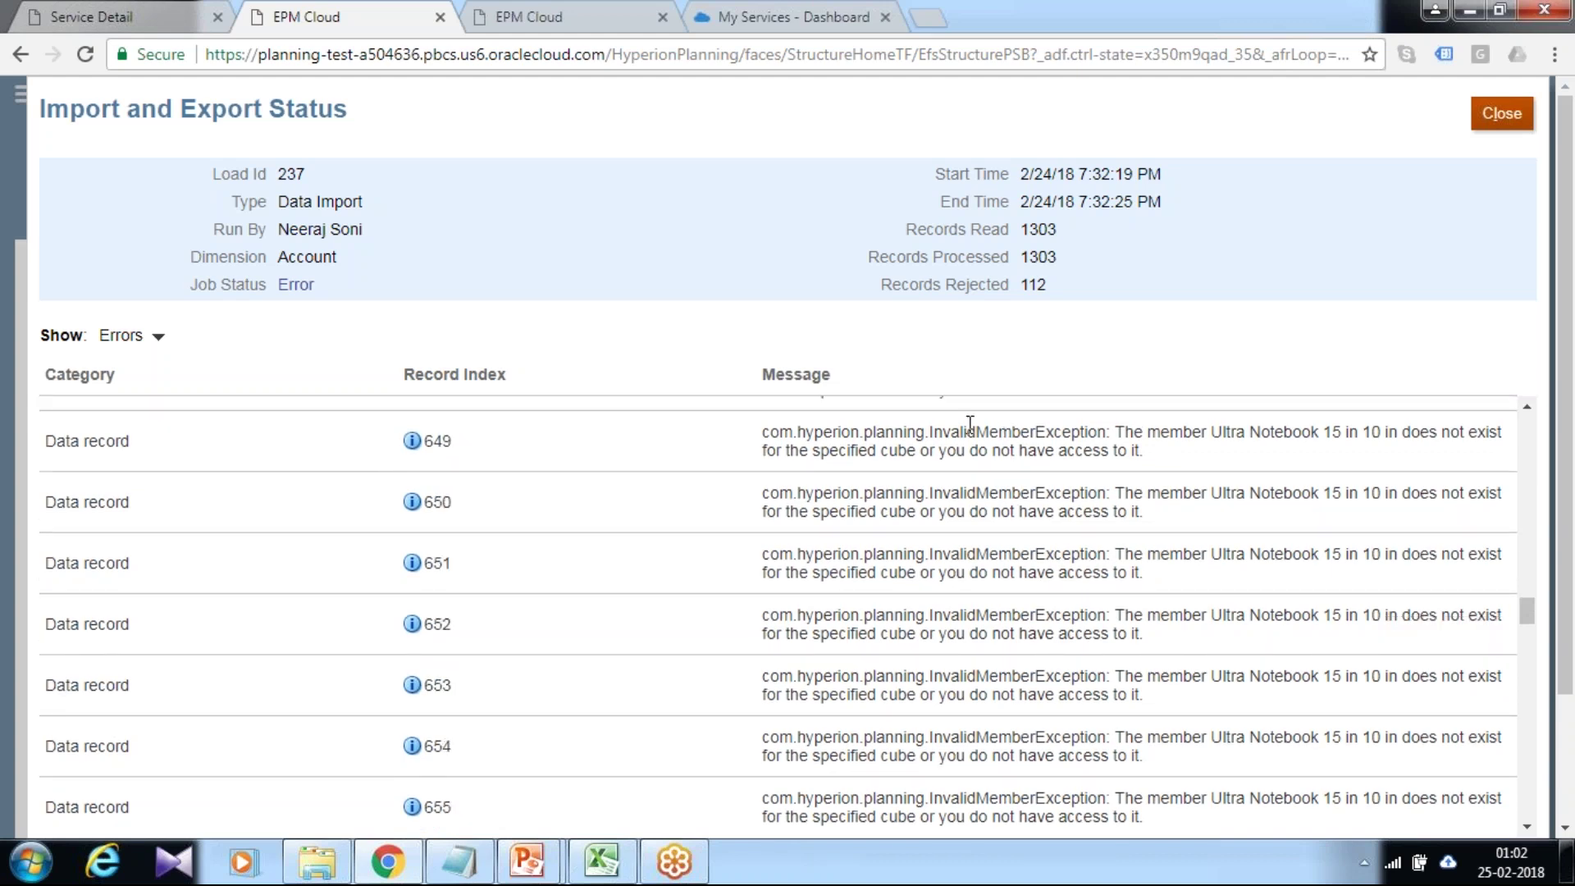
left_click(1502, 119)
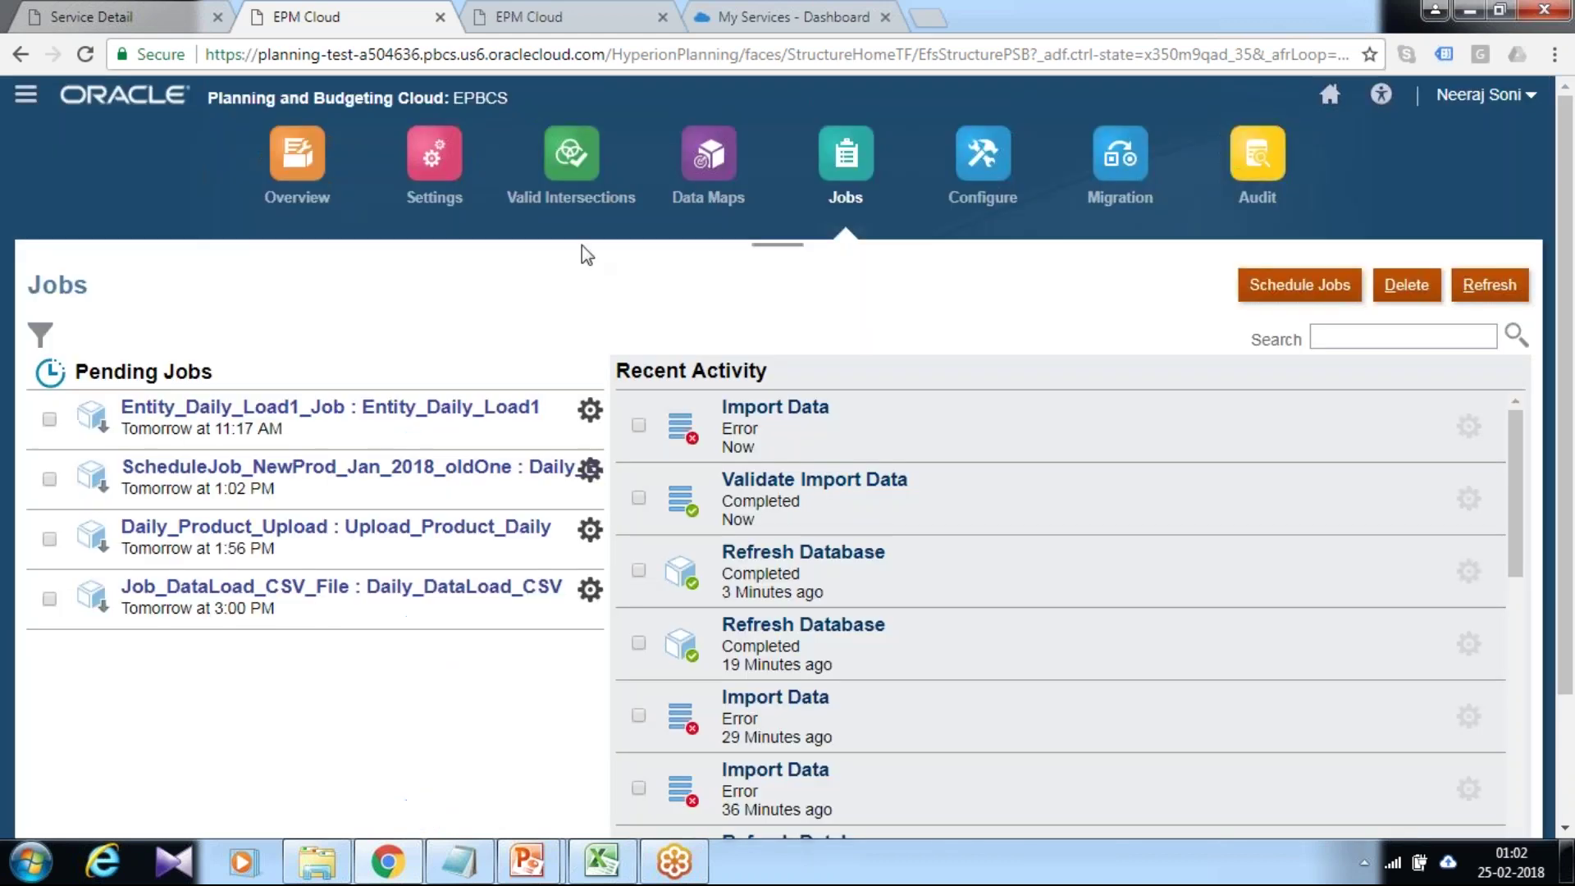
Open Financials > Revenue > Driver Based Revenue, showing Business_Consulting at 18,946,441
left_click(297, 190)
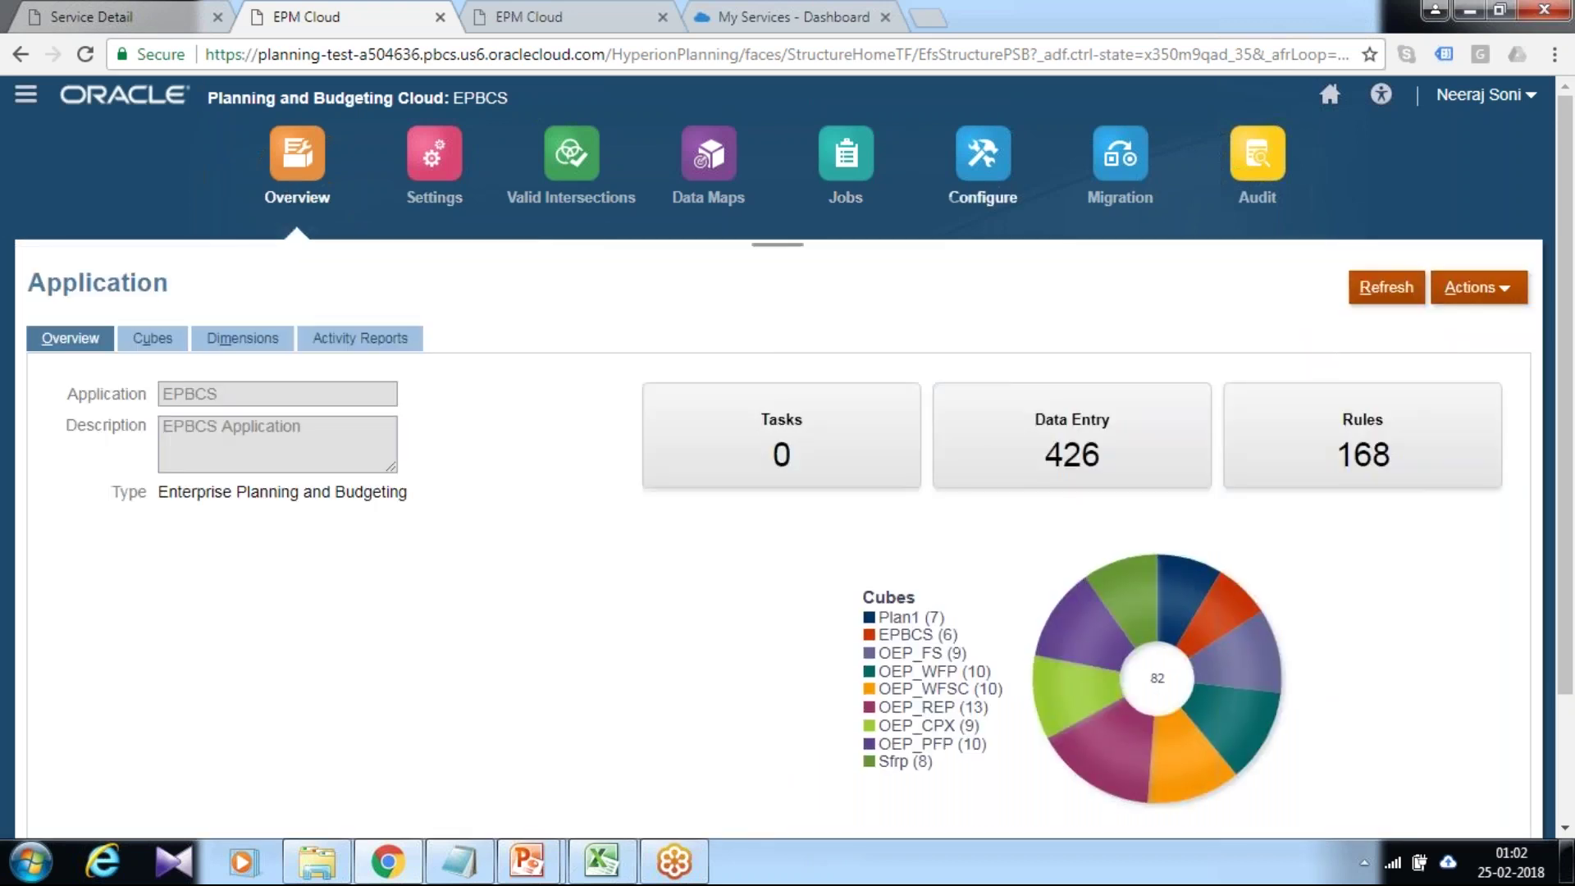
left_click(1324, 104)
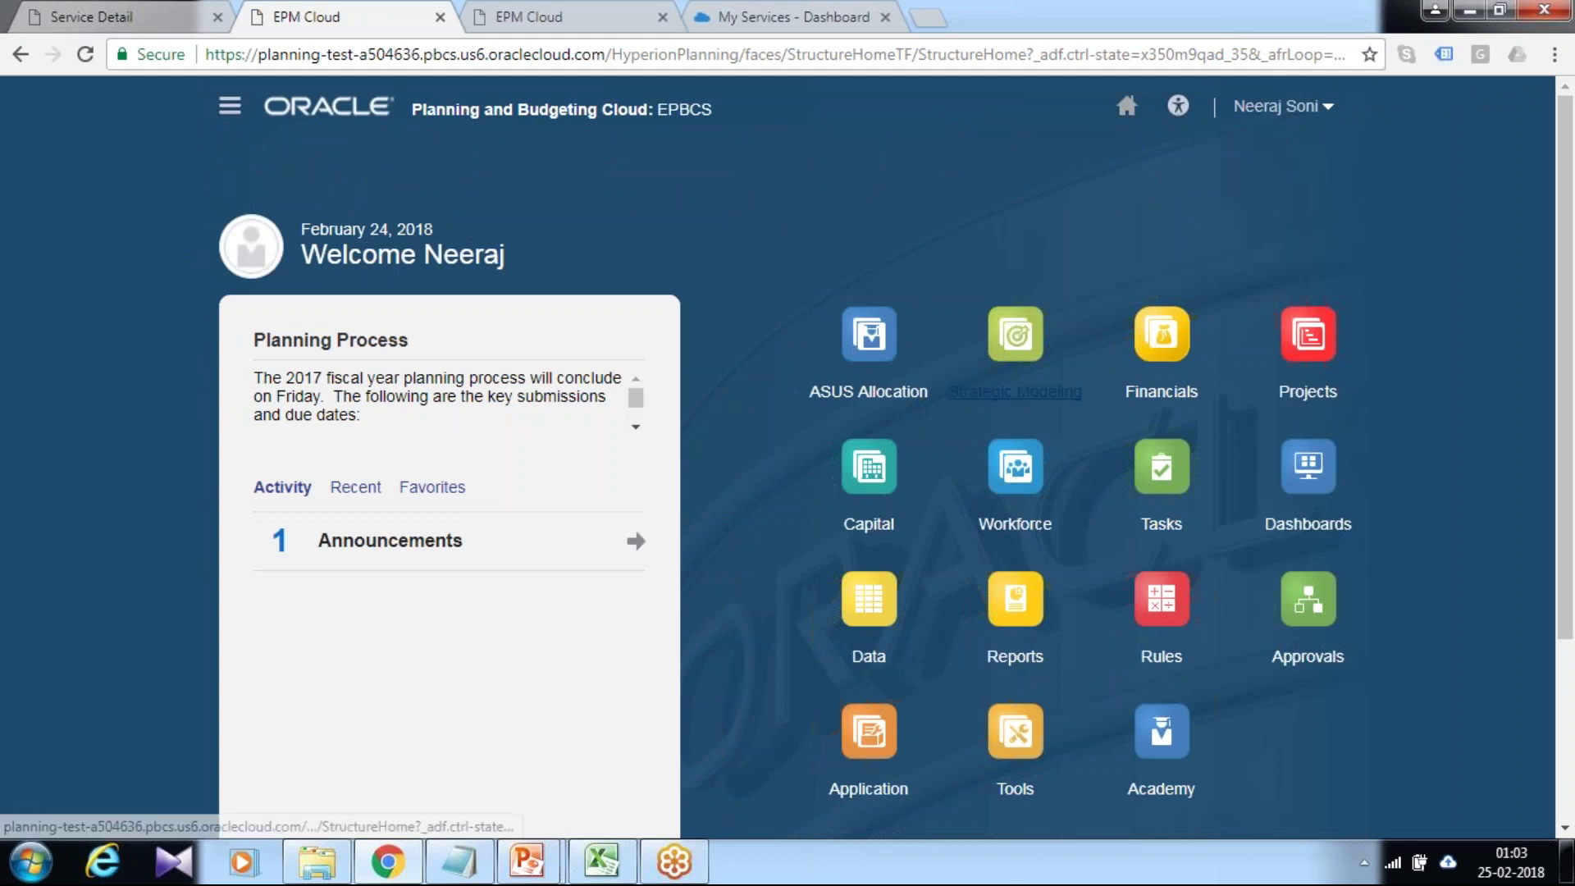
left_click(1167, 393)
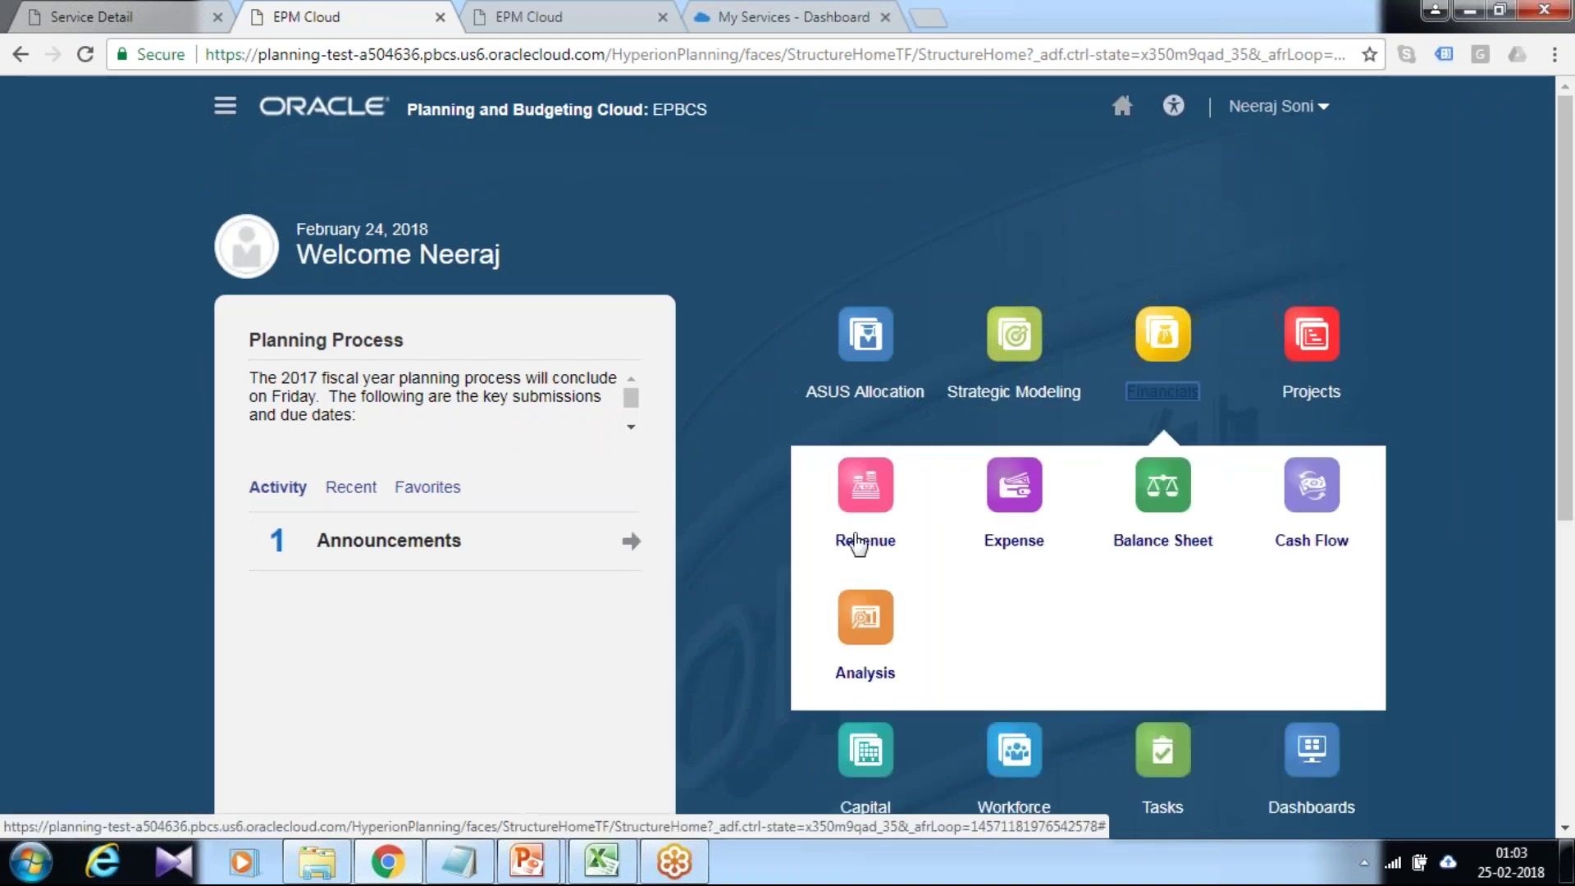
left_click(853, 539)
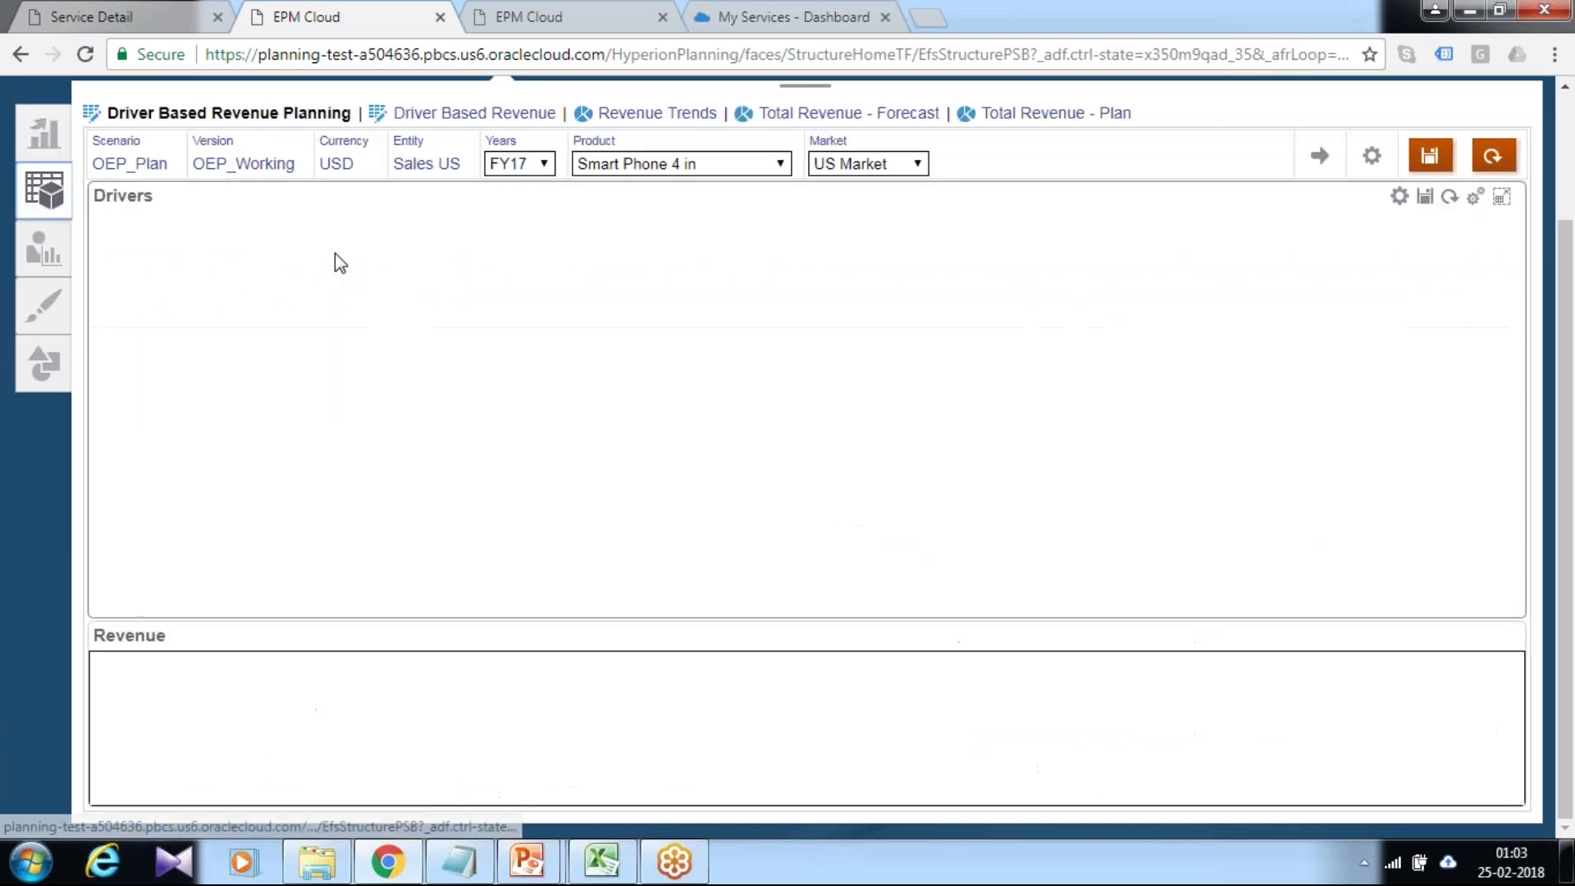
left_click(425, 115)
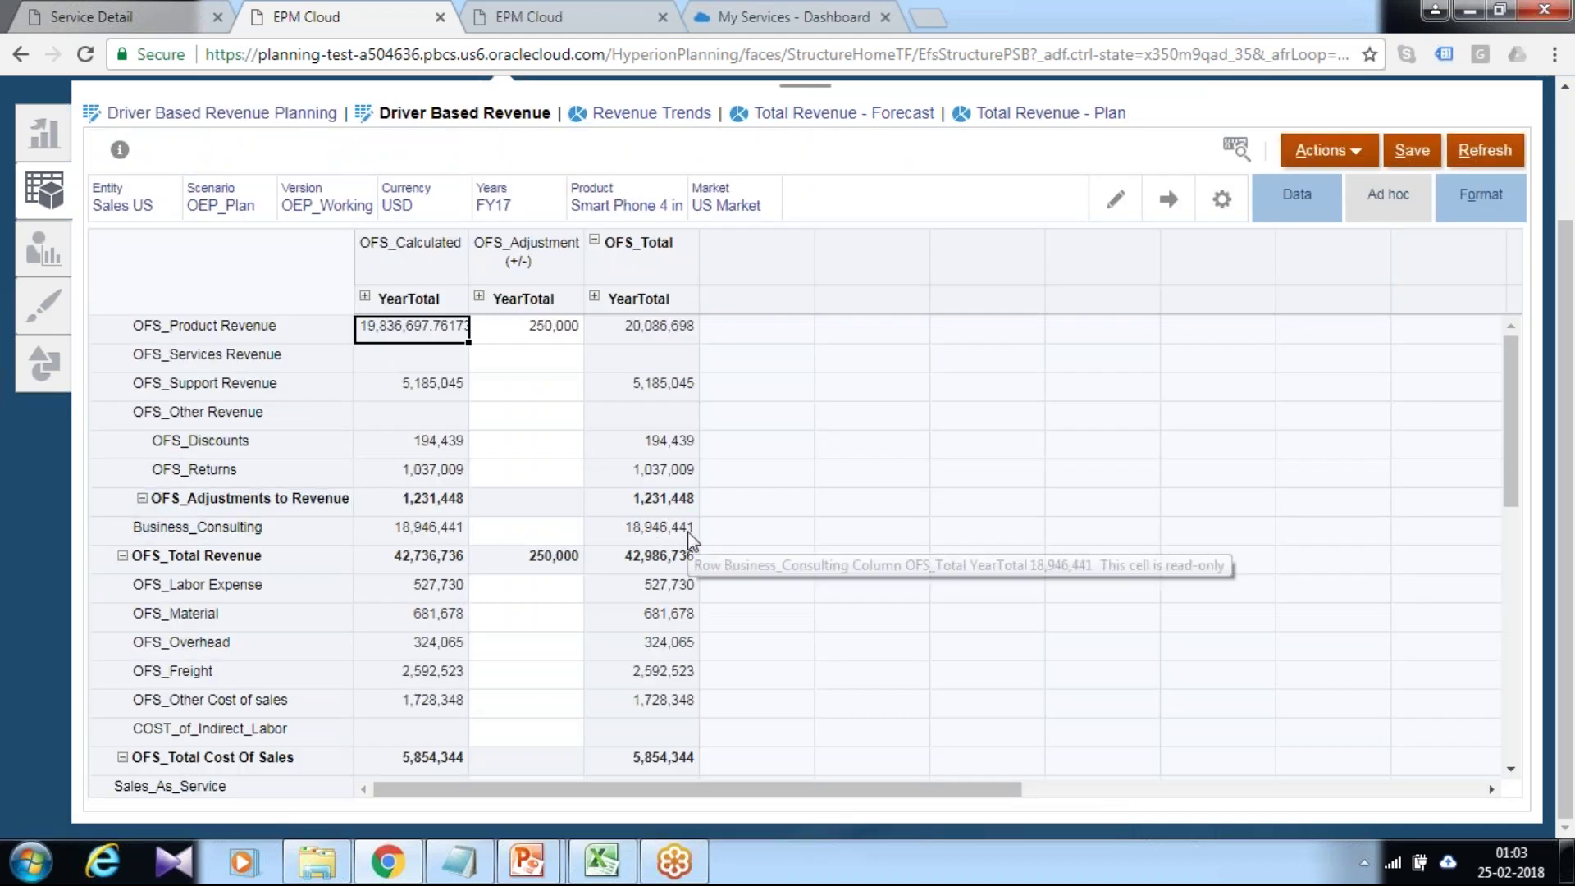
Enter 250,000 in Business_Consulting's OFS_Adjustment cell, bringing it to 19,196,441
left_click(555, 527)
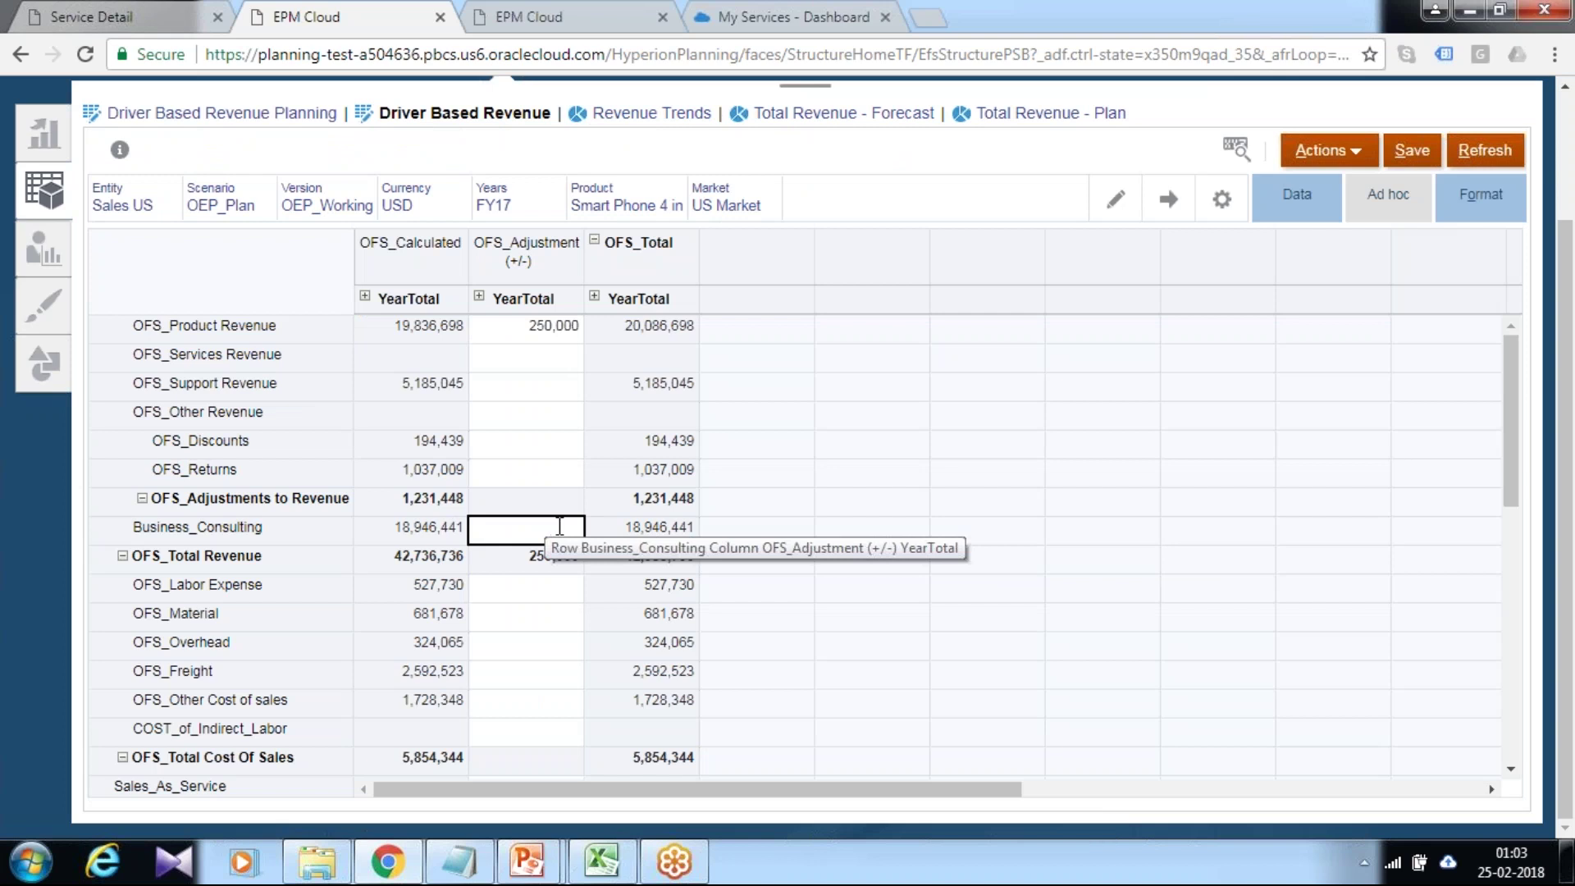
type("250000")
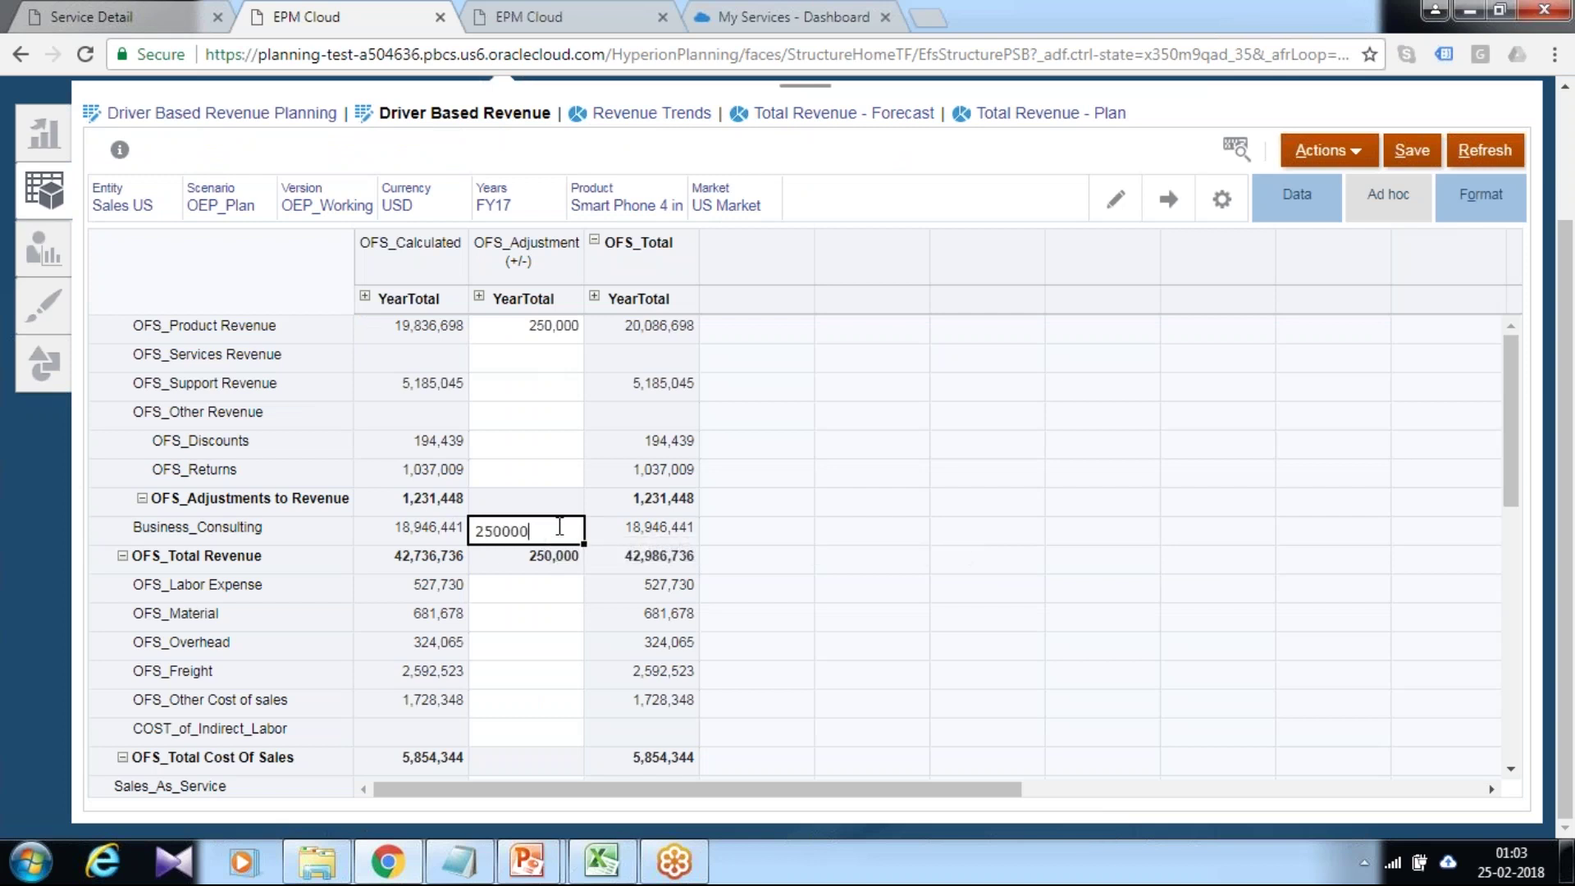
type("50,000")
key("Return")
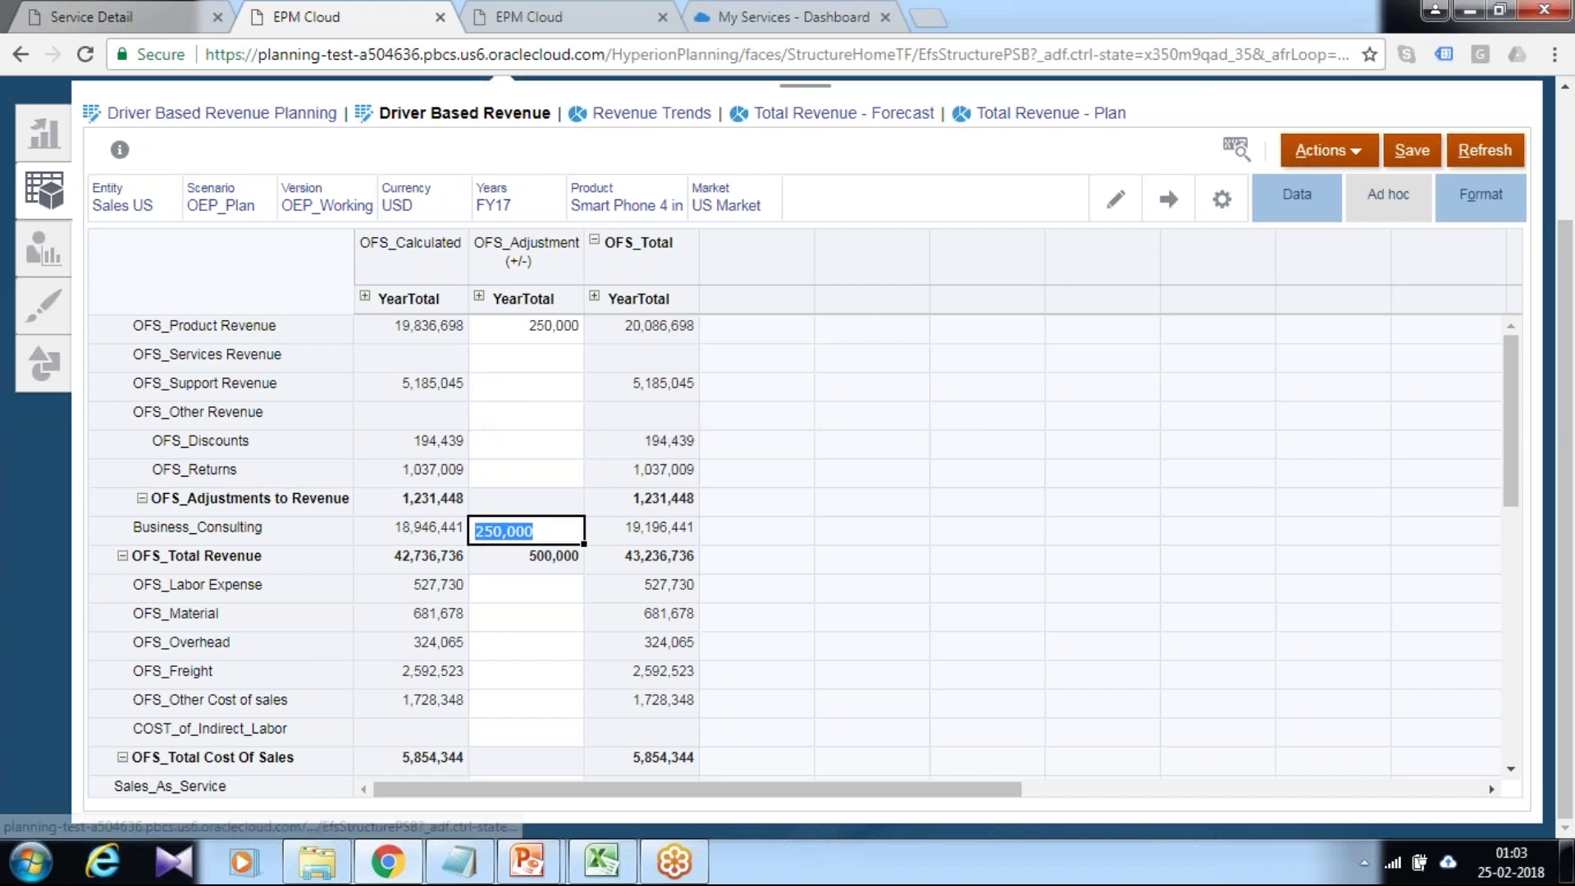
scroll(1353, 156, "up", 2)
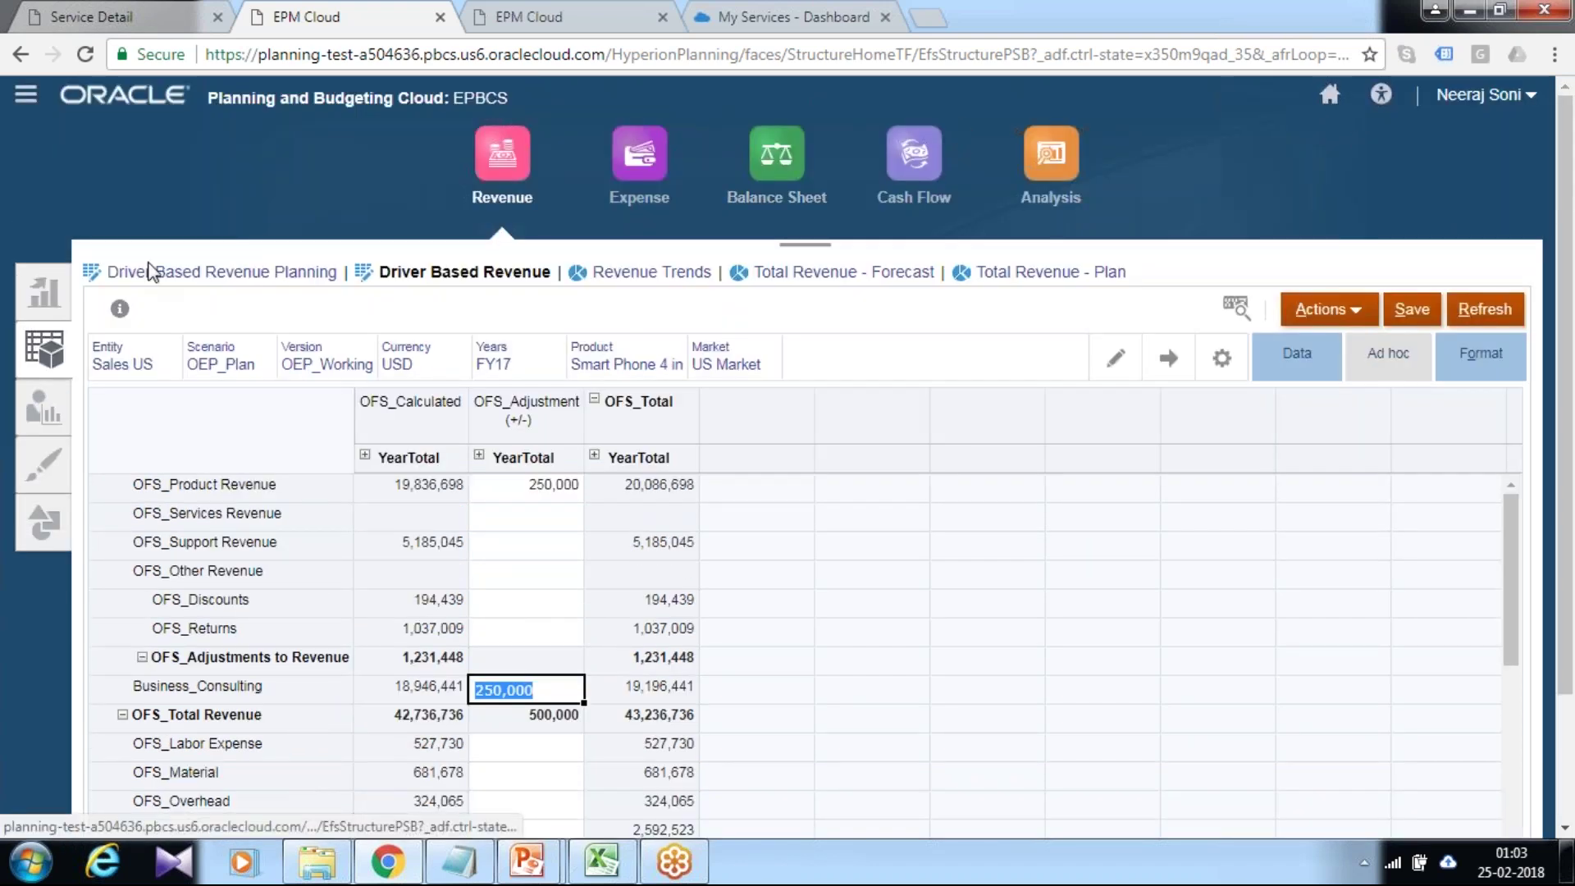
Show the Revenue dashboard's enlarged Revenue by Category chart, then minimize the browser
left_click(38, 292)
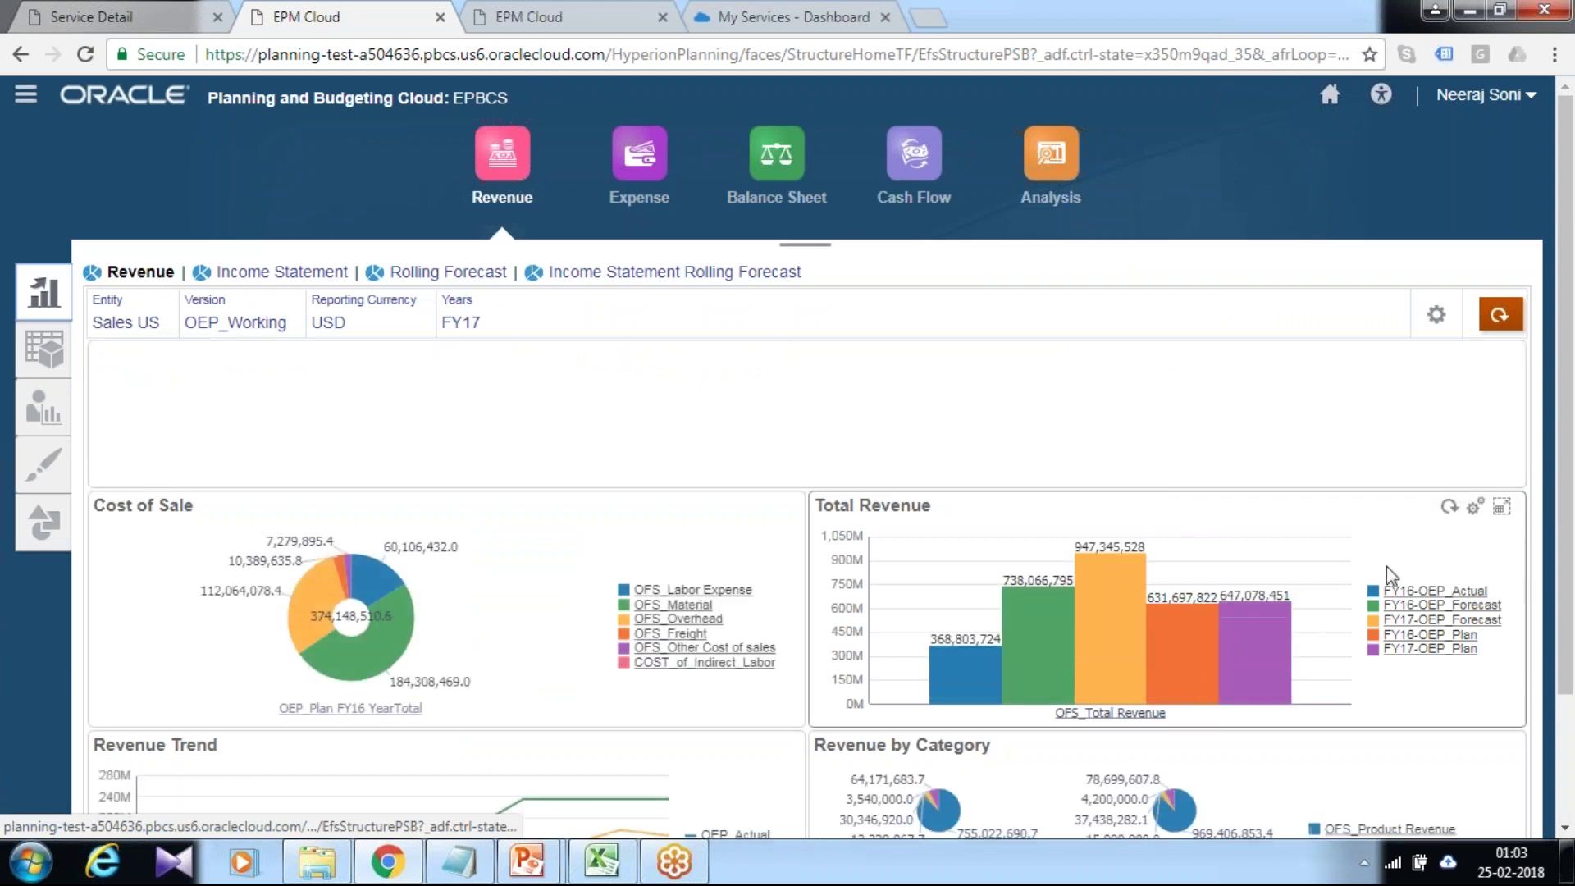
scroll(1387, 566, "down", 2)
left_click(1501, 589)
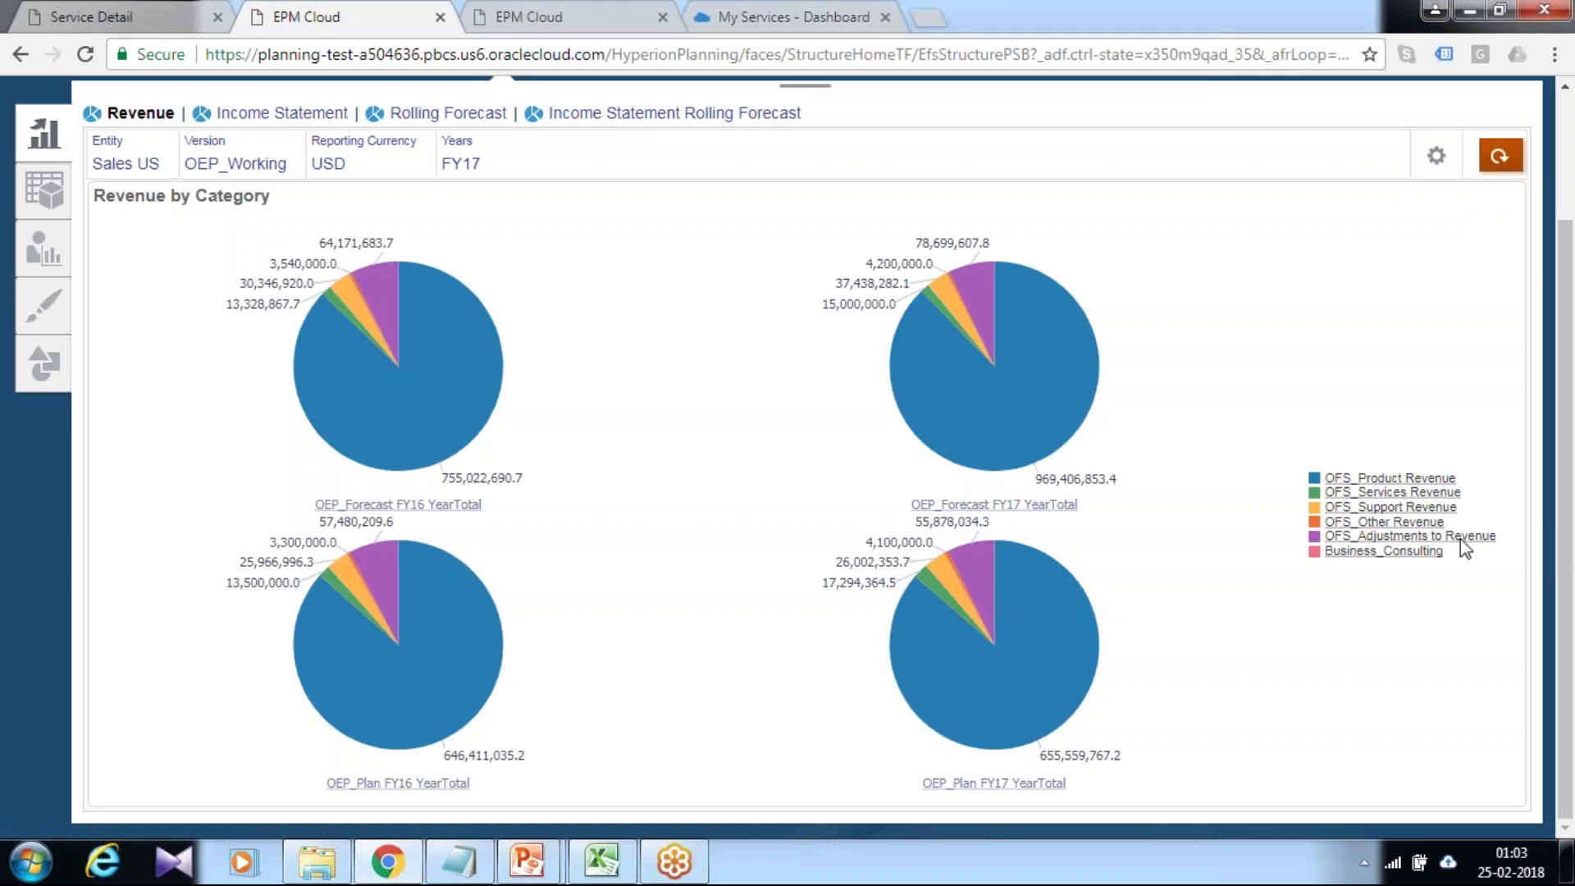
left_click(1464, 18)
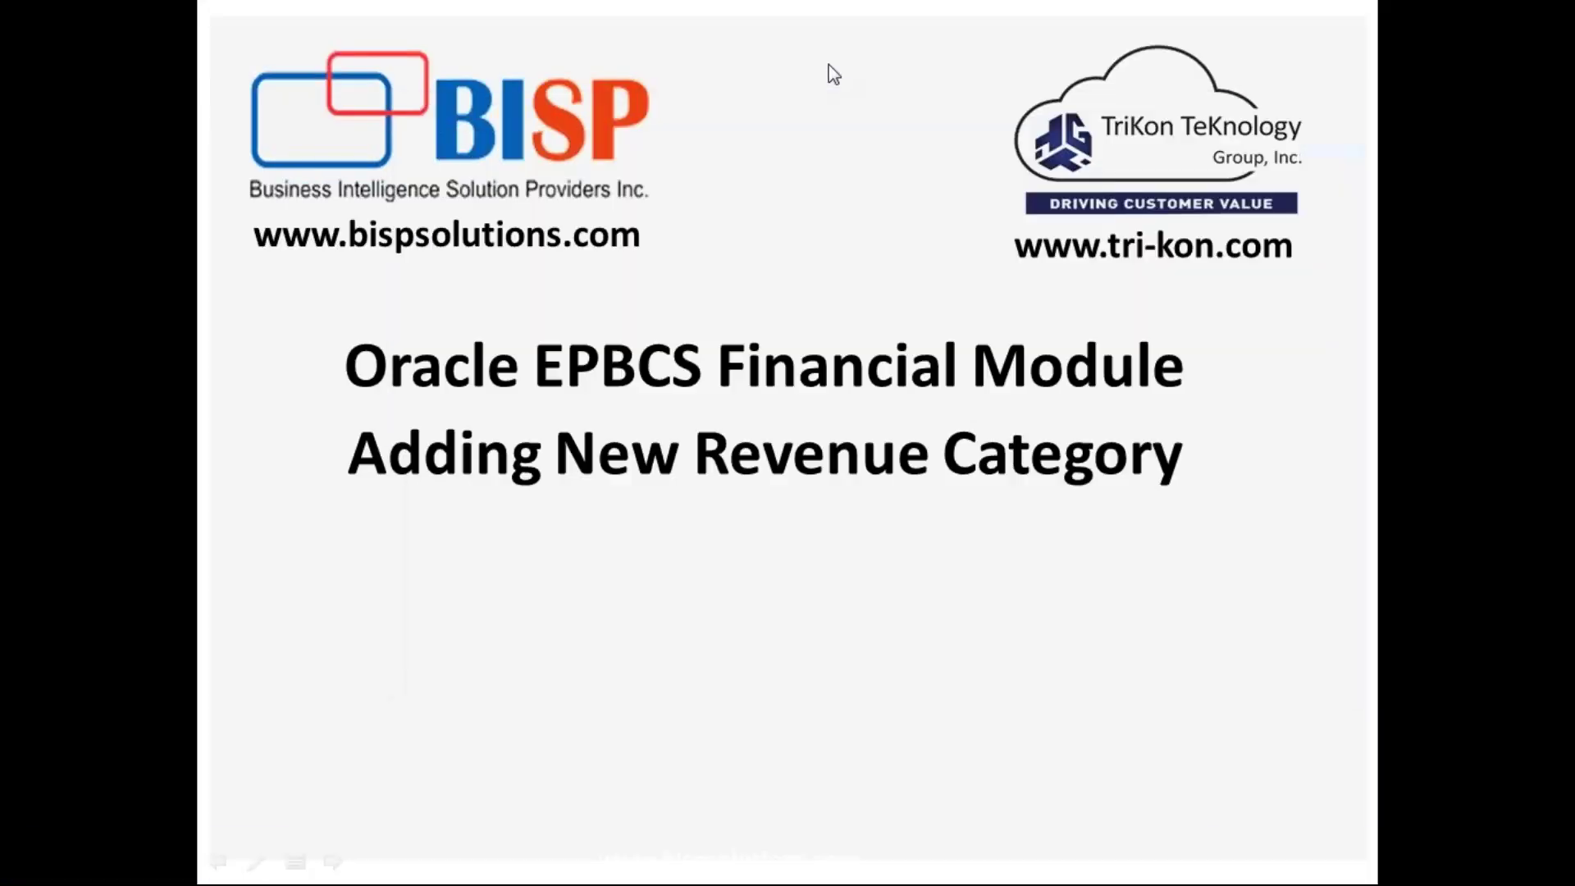